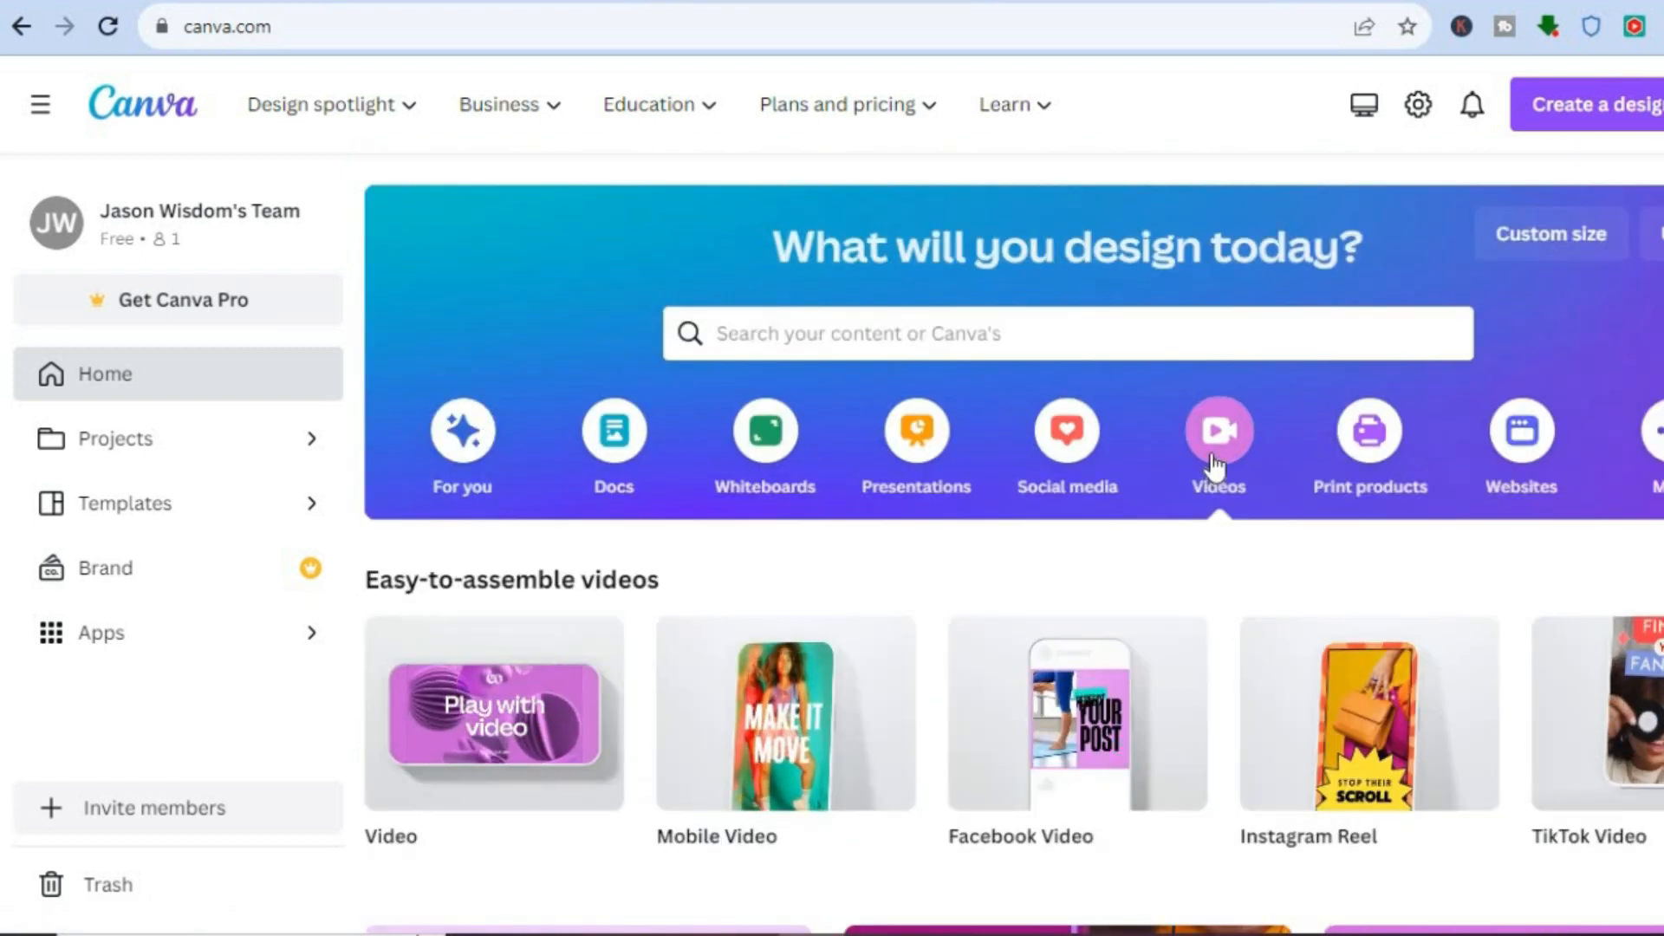
# Create a blank Video design at 1920 × 1080 px.
pyautogui.moveTo(806, 693)
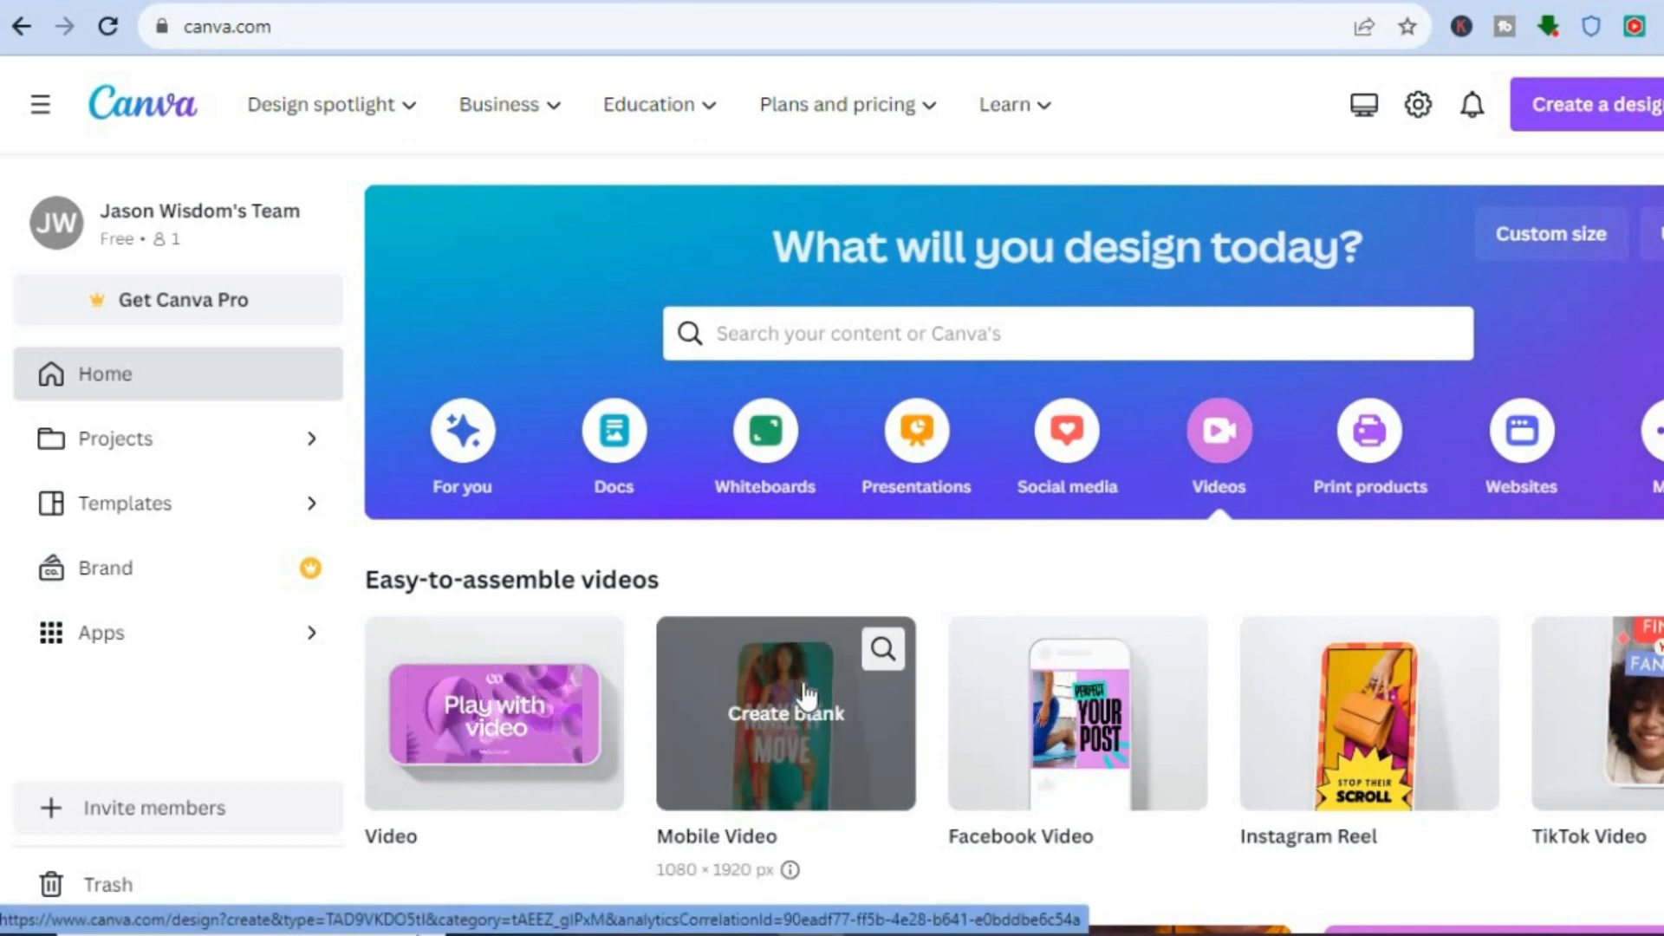
pyautogui.moveTo(1022, 713)
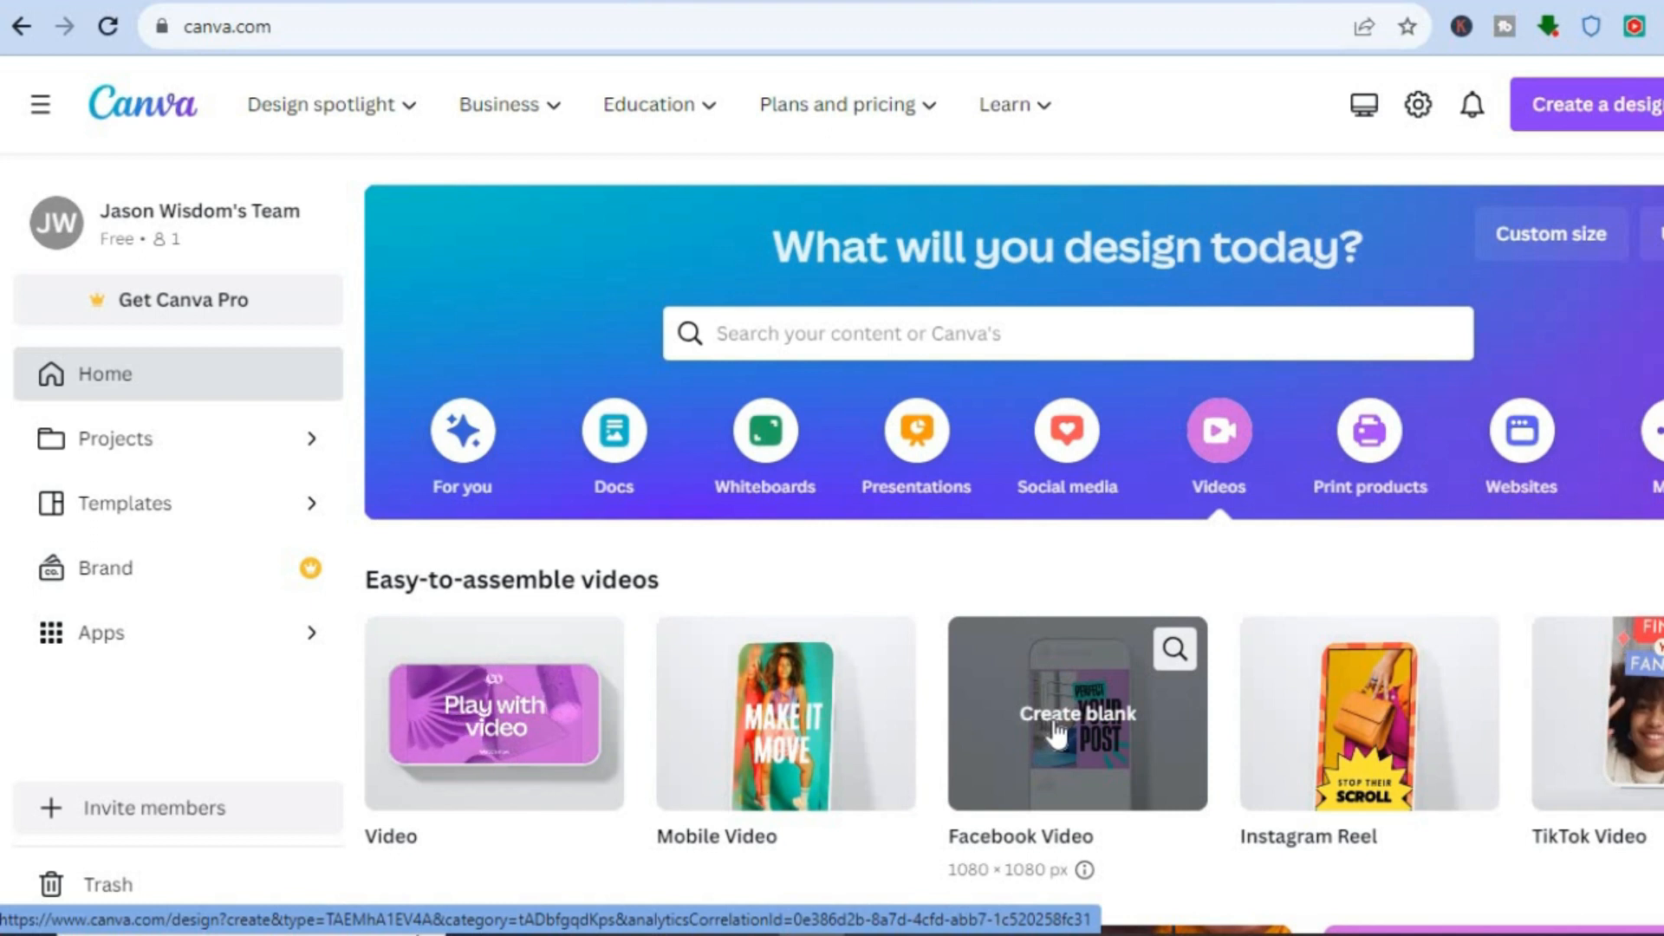
pyautogui.moveTo(1355, 780)
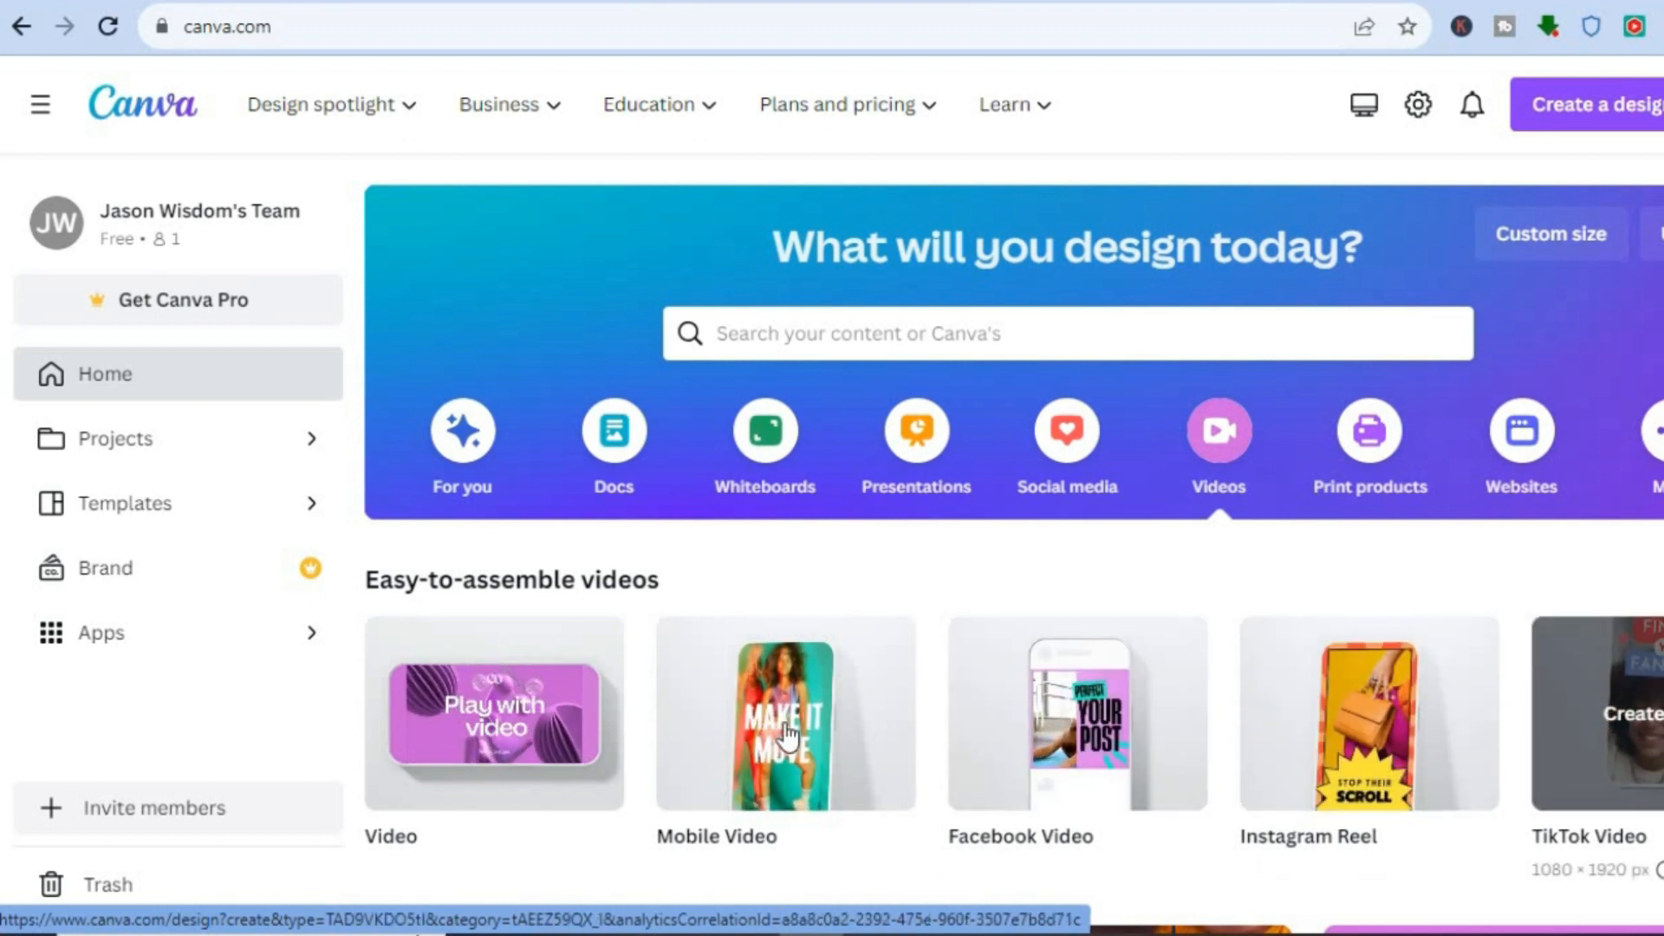
pyautogui.moveTo(763, 732)
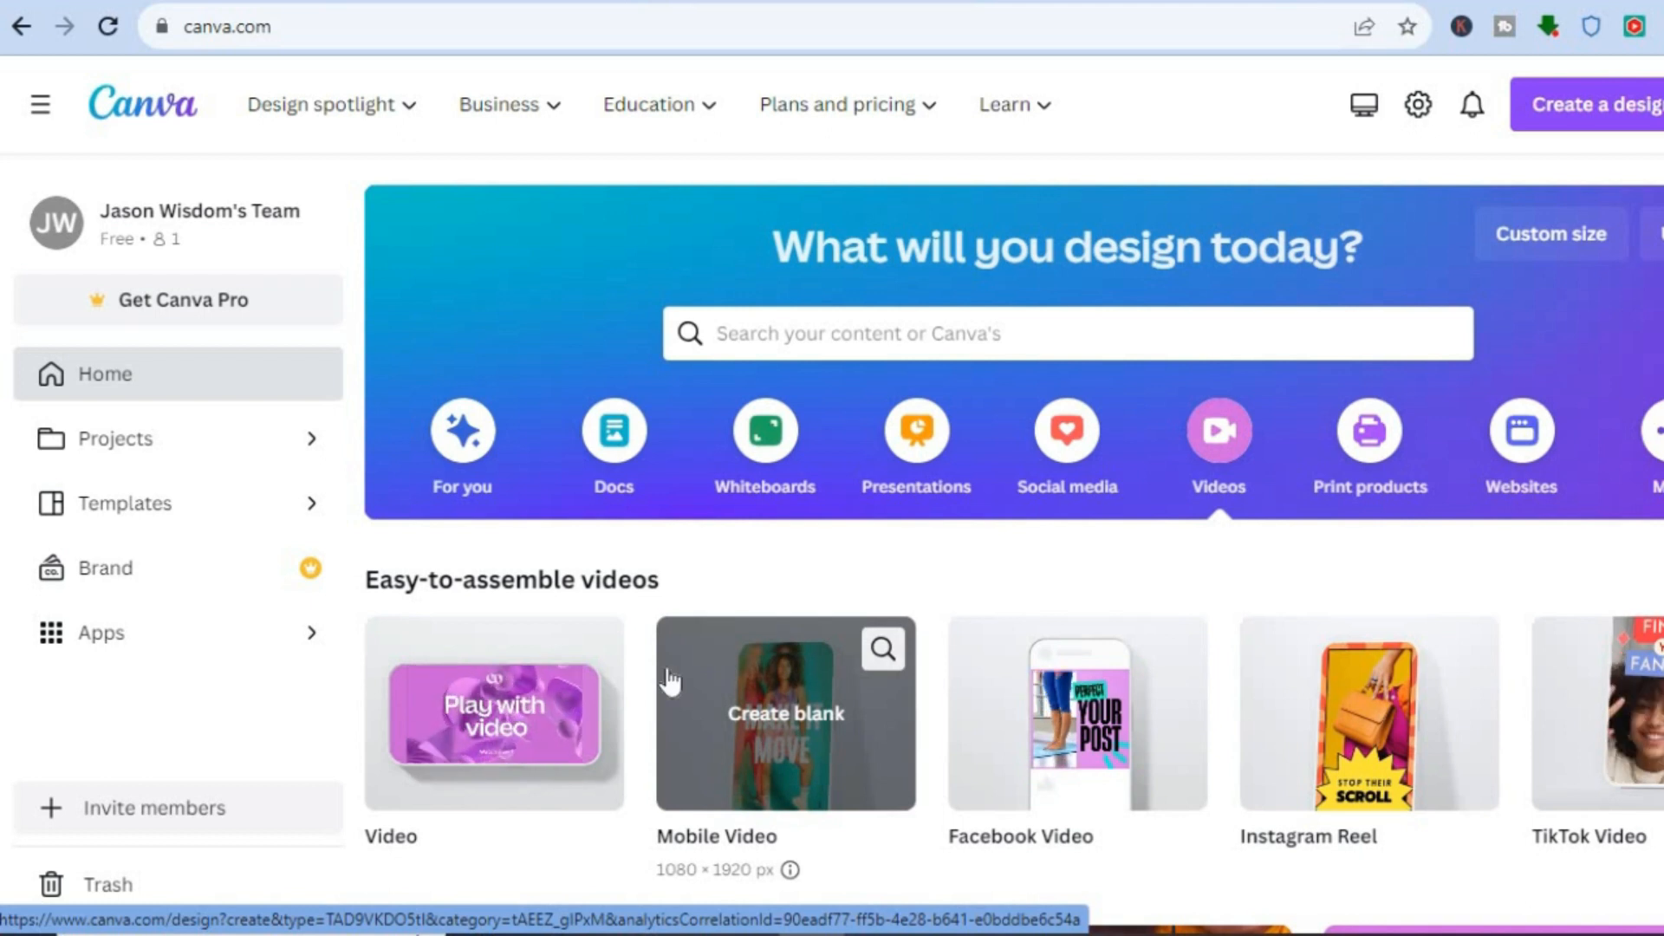
pyautogui.moveTo(495, 744)
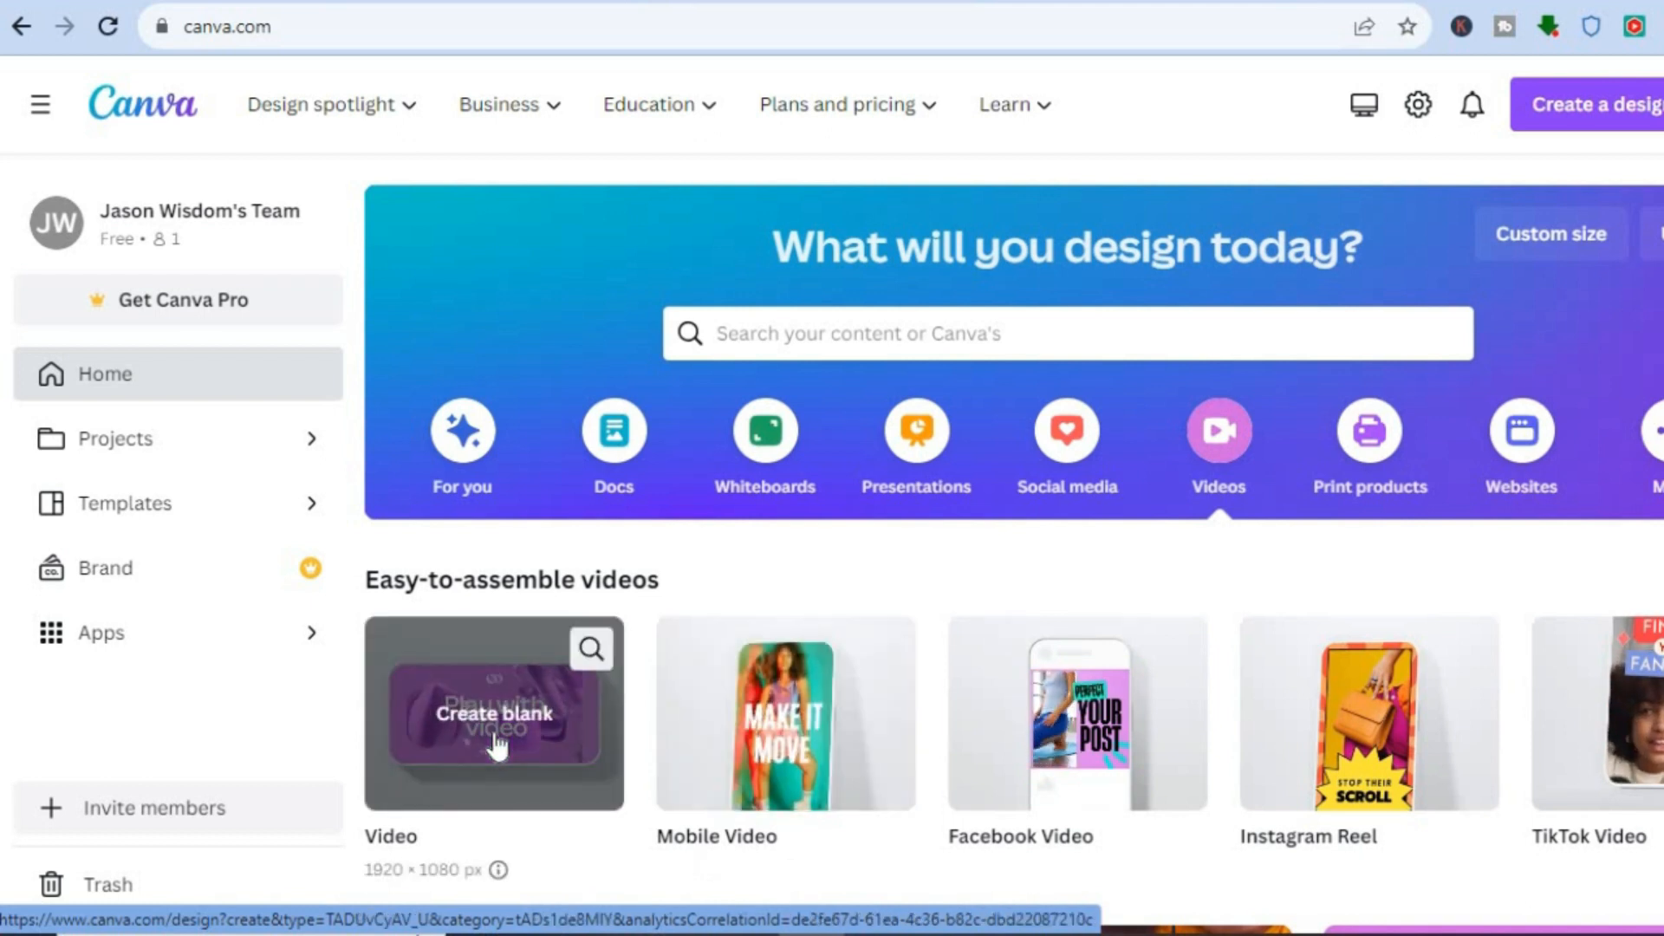
pyautogui.click(494, 733)
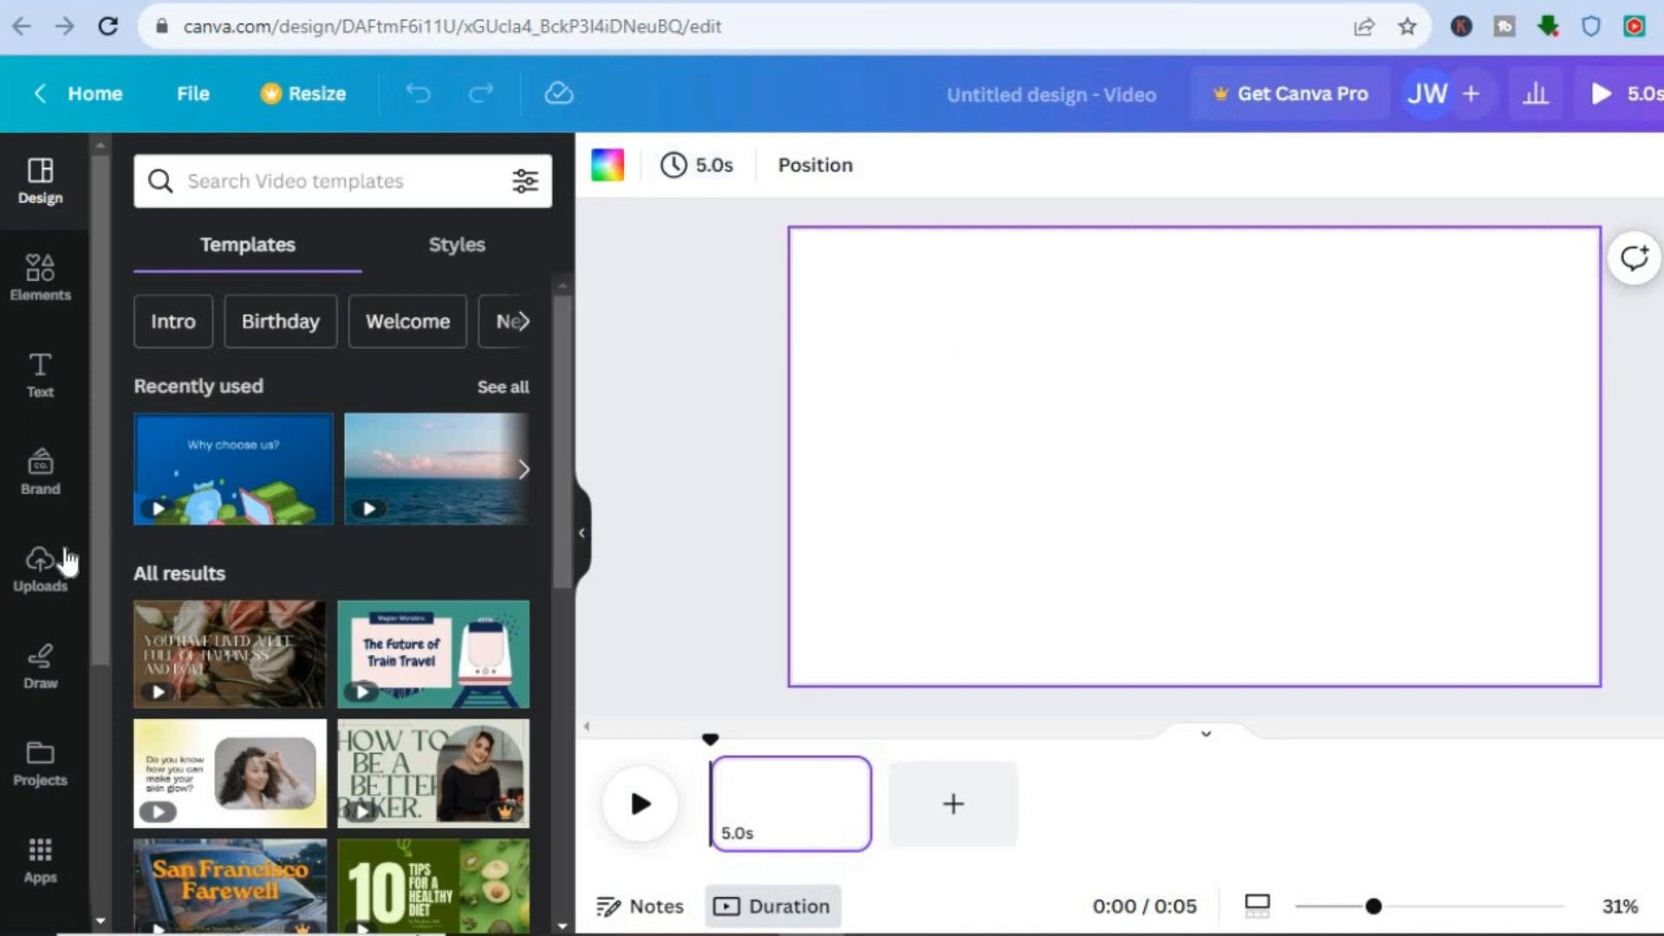
# Look through the previously uploaded videos and images.
pyautogui.click(43, 568)
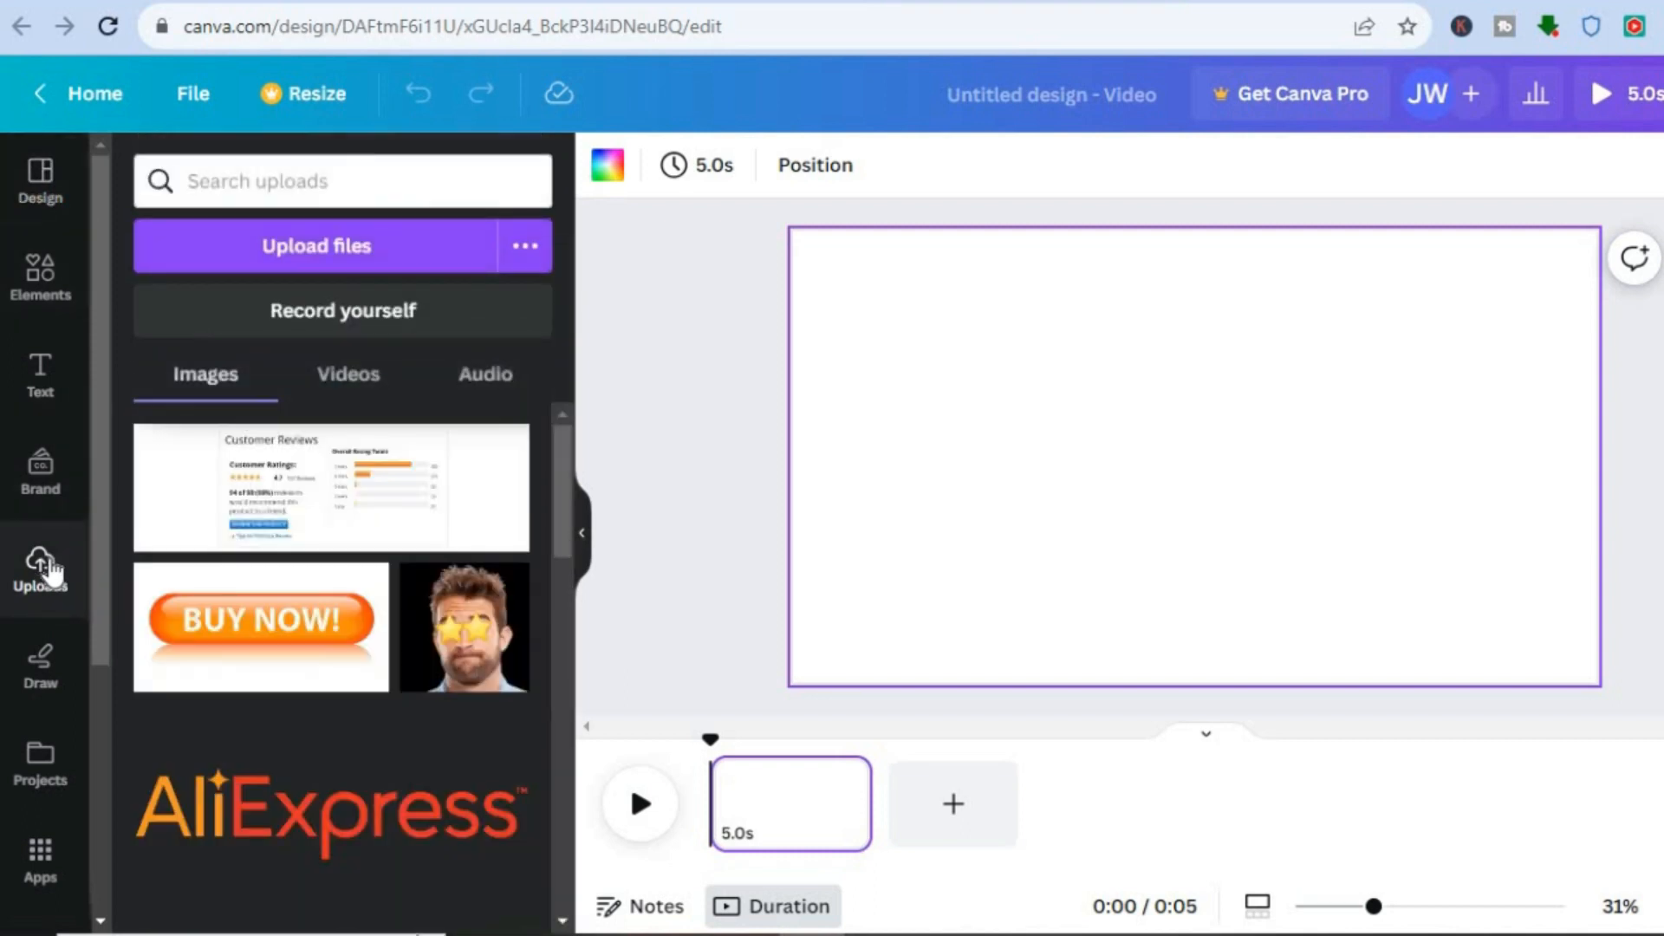
pyautogui.click(344, 381)
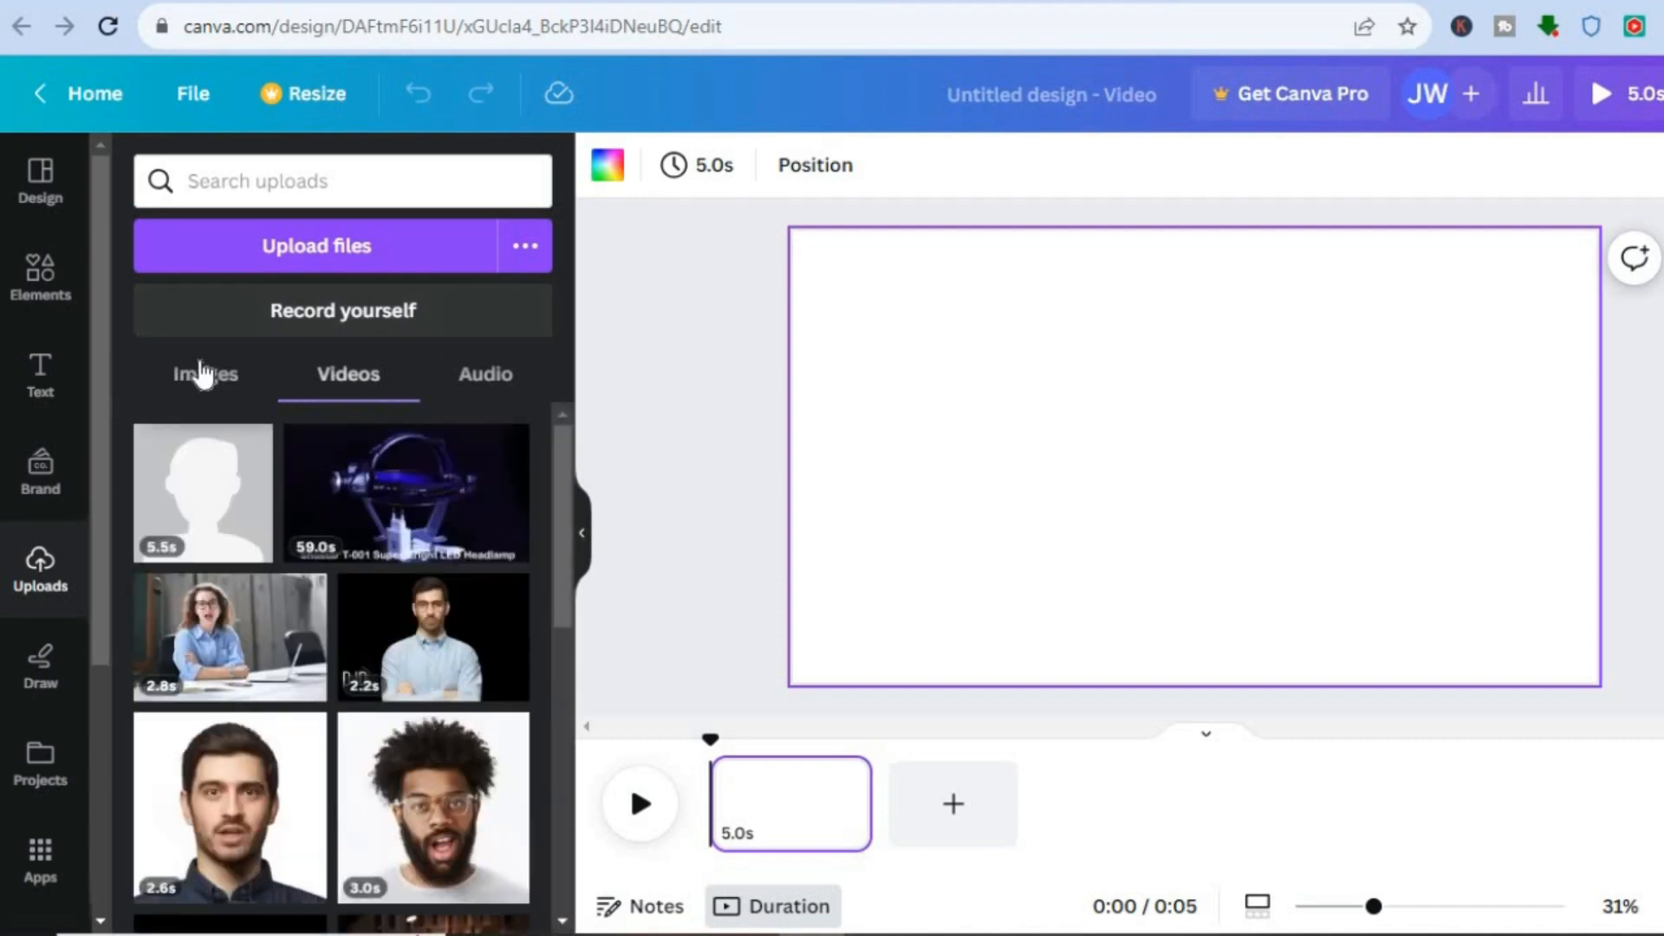
pyautogui.click(200, 376)
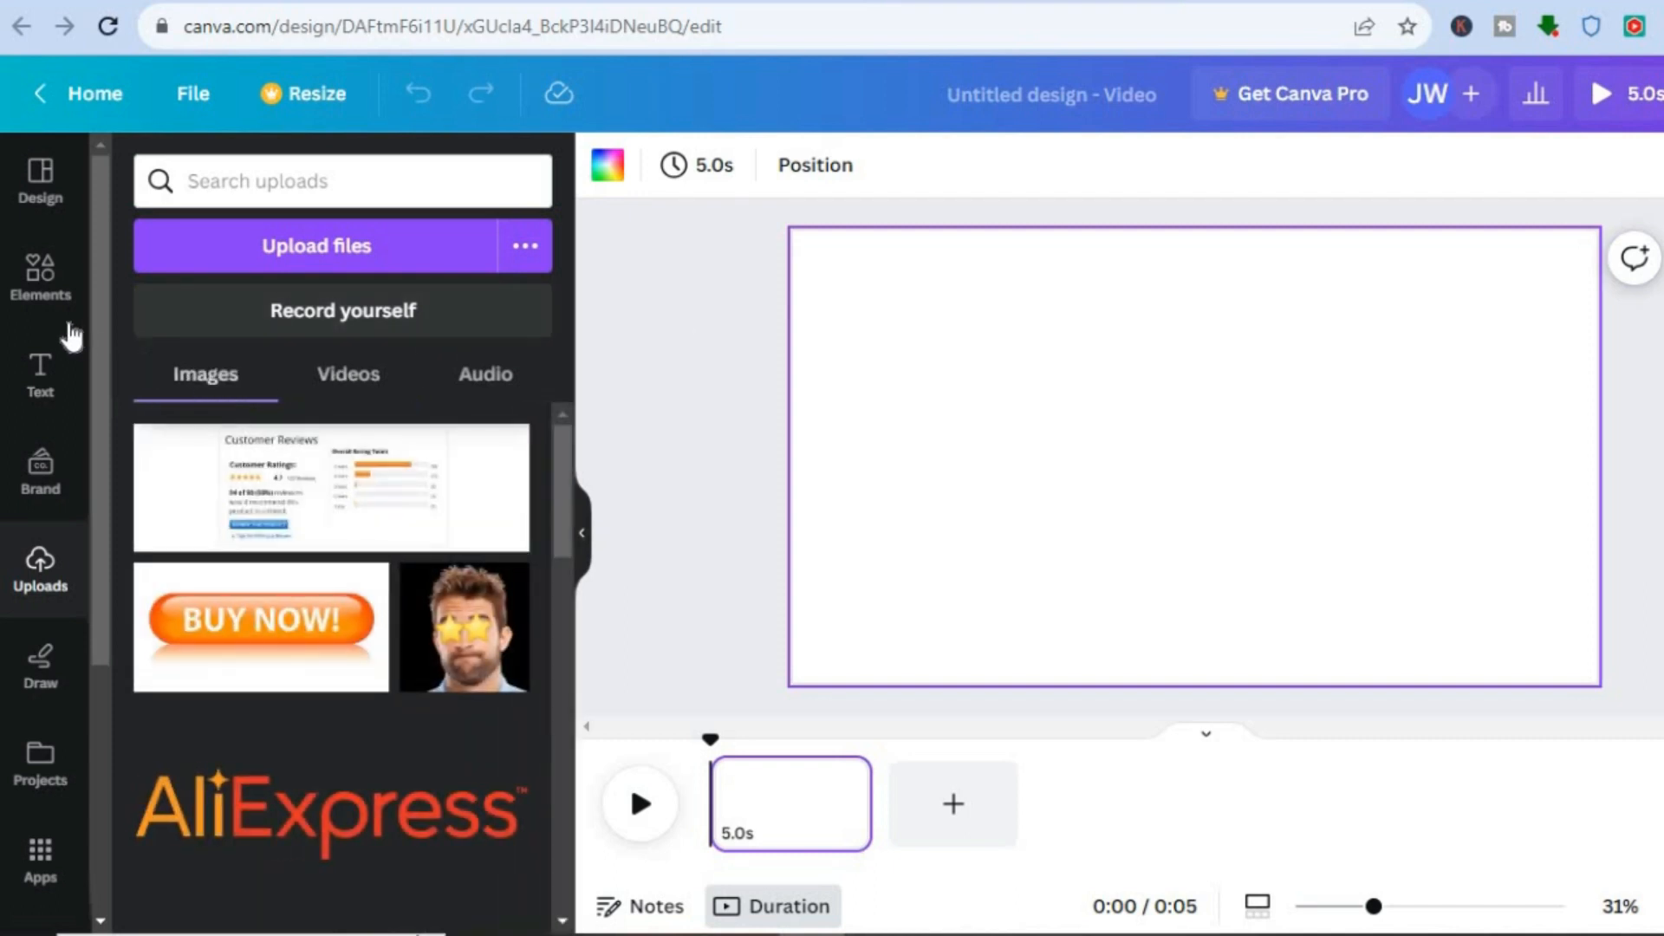
# Search the elements for BIRTHDAY videos and fill the page with the 13-second confetti clip of the man and girl, rewound to its start.
pyautogui.click(30, 282)
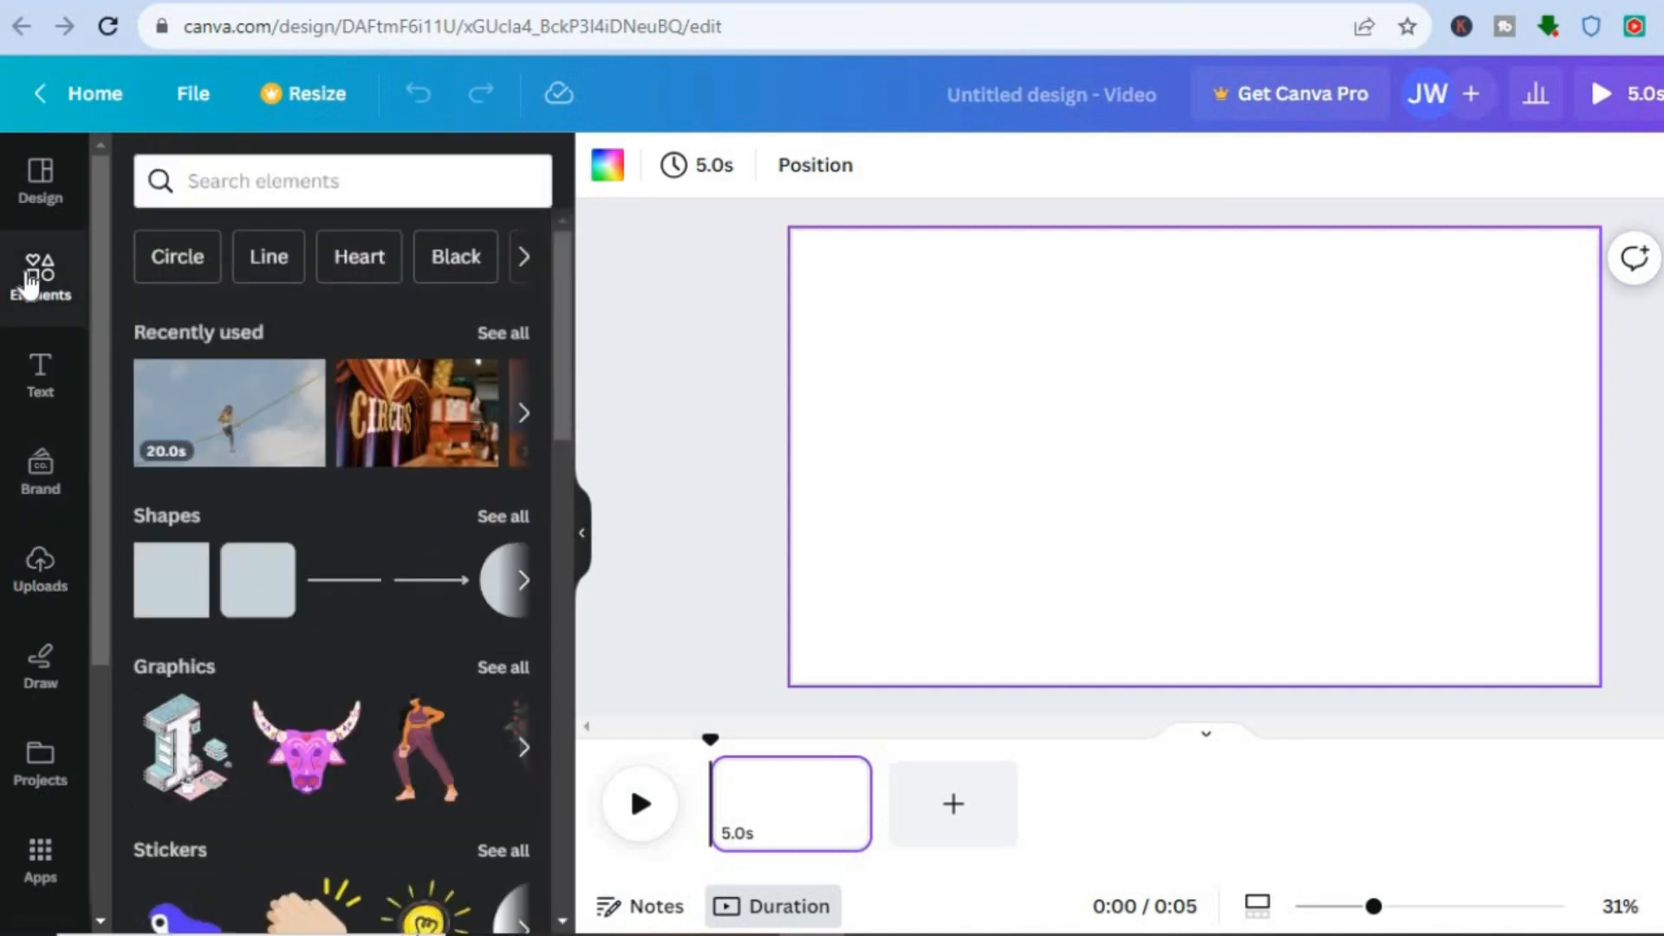
pyautogui.click(336, 189)
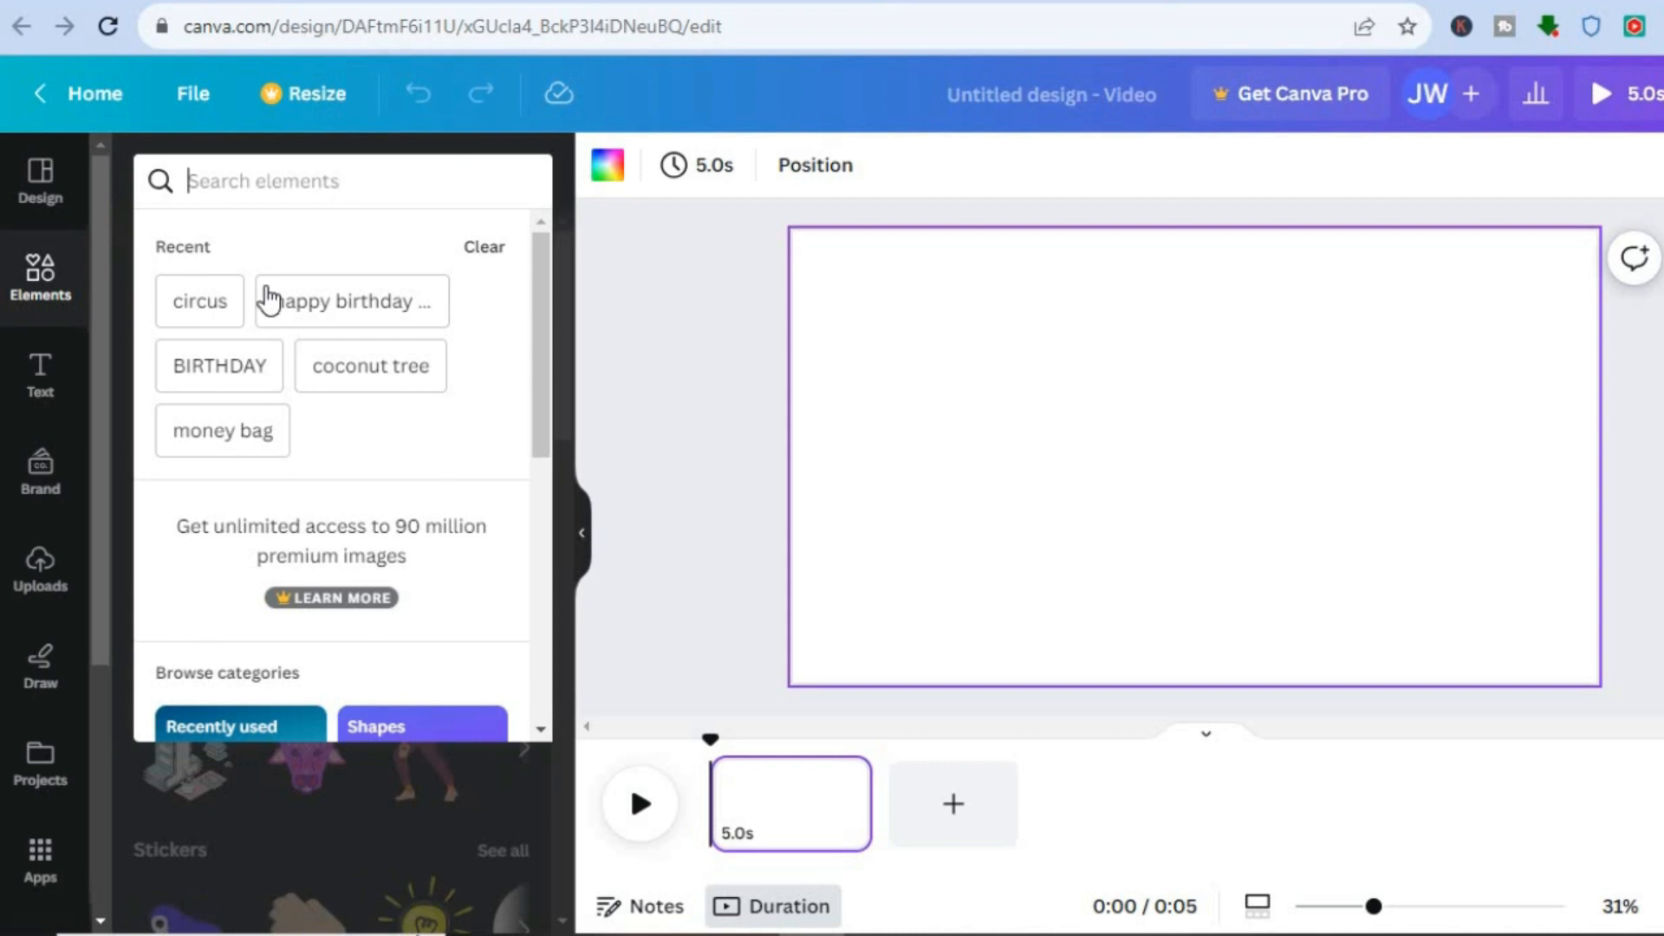
pyautogui.click(197, 352)
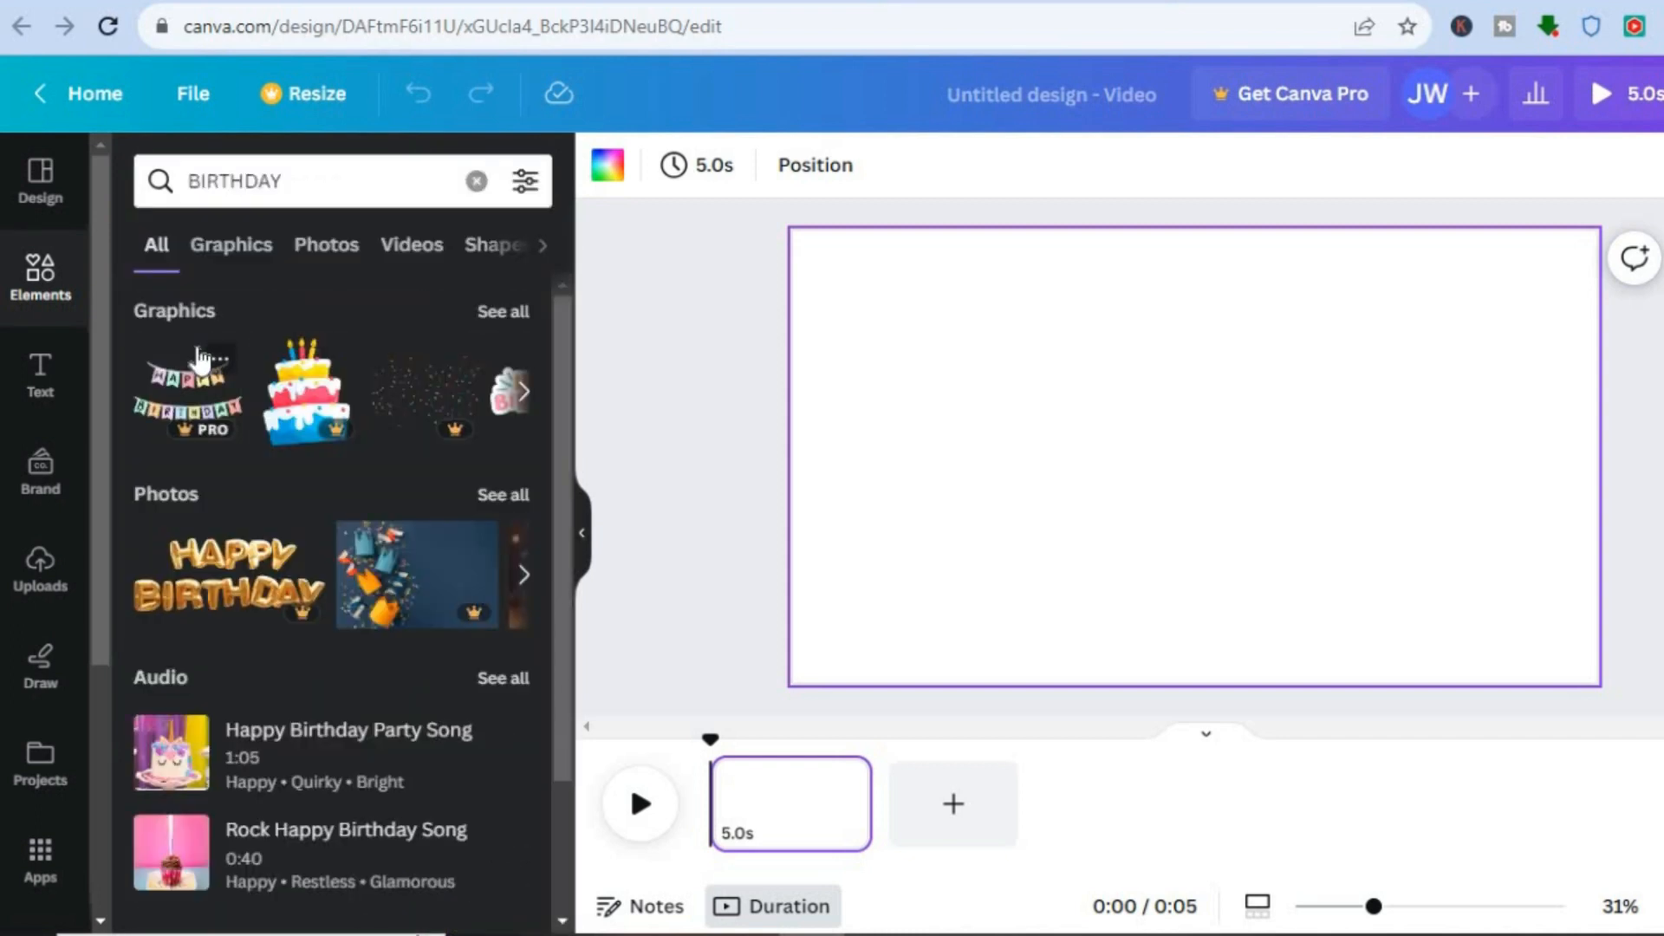
pyautogui.click(412, 251)
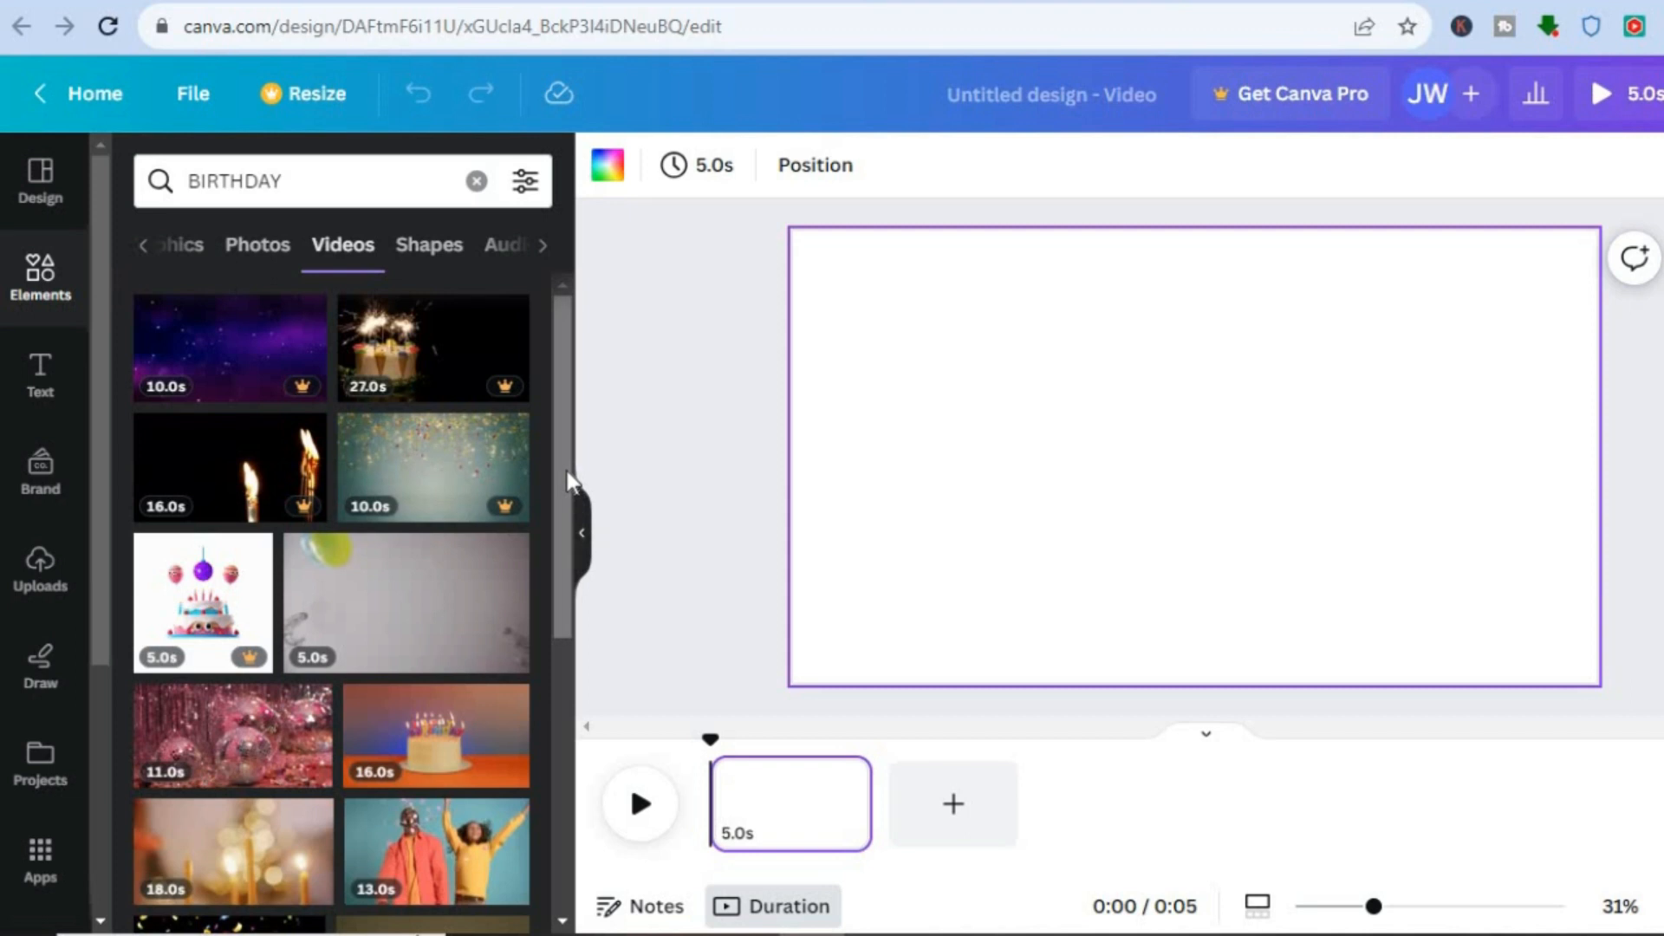
pyautogui.scroll(-1, 554, 565)
pyautogui.scroll(-2, 553, 549)
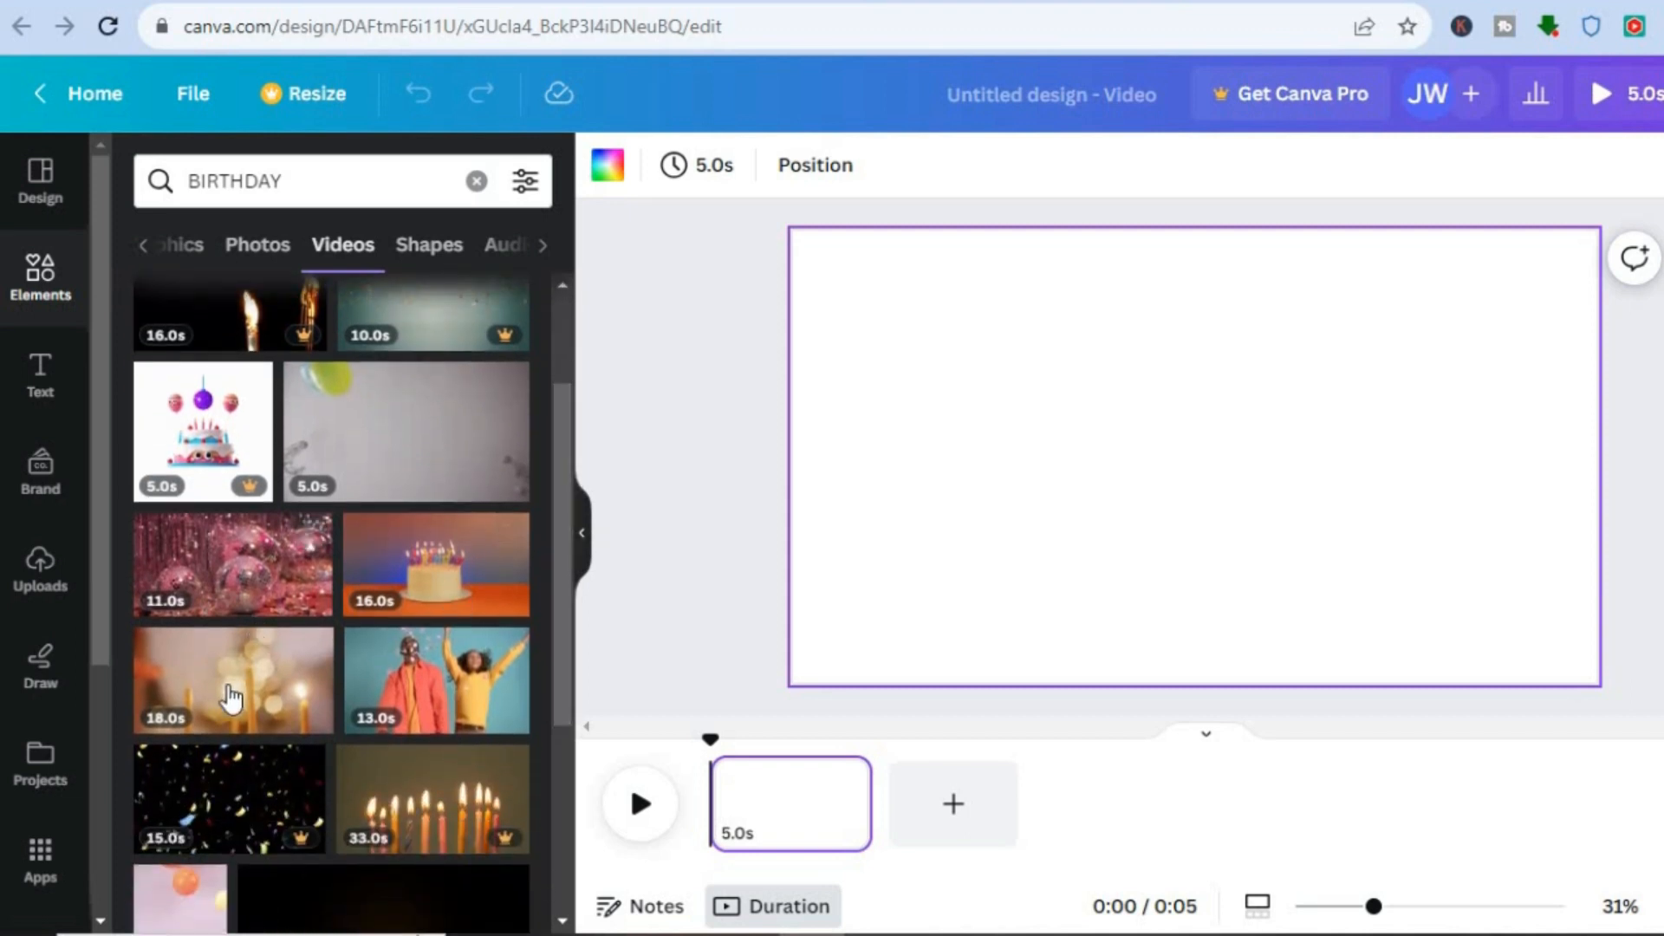
pyautogui.moveTo(438, 680); pyautogui.dragTo(839, 278)
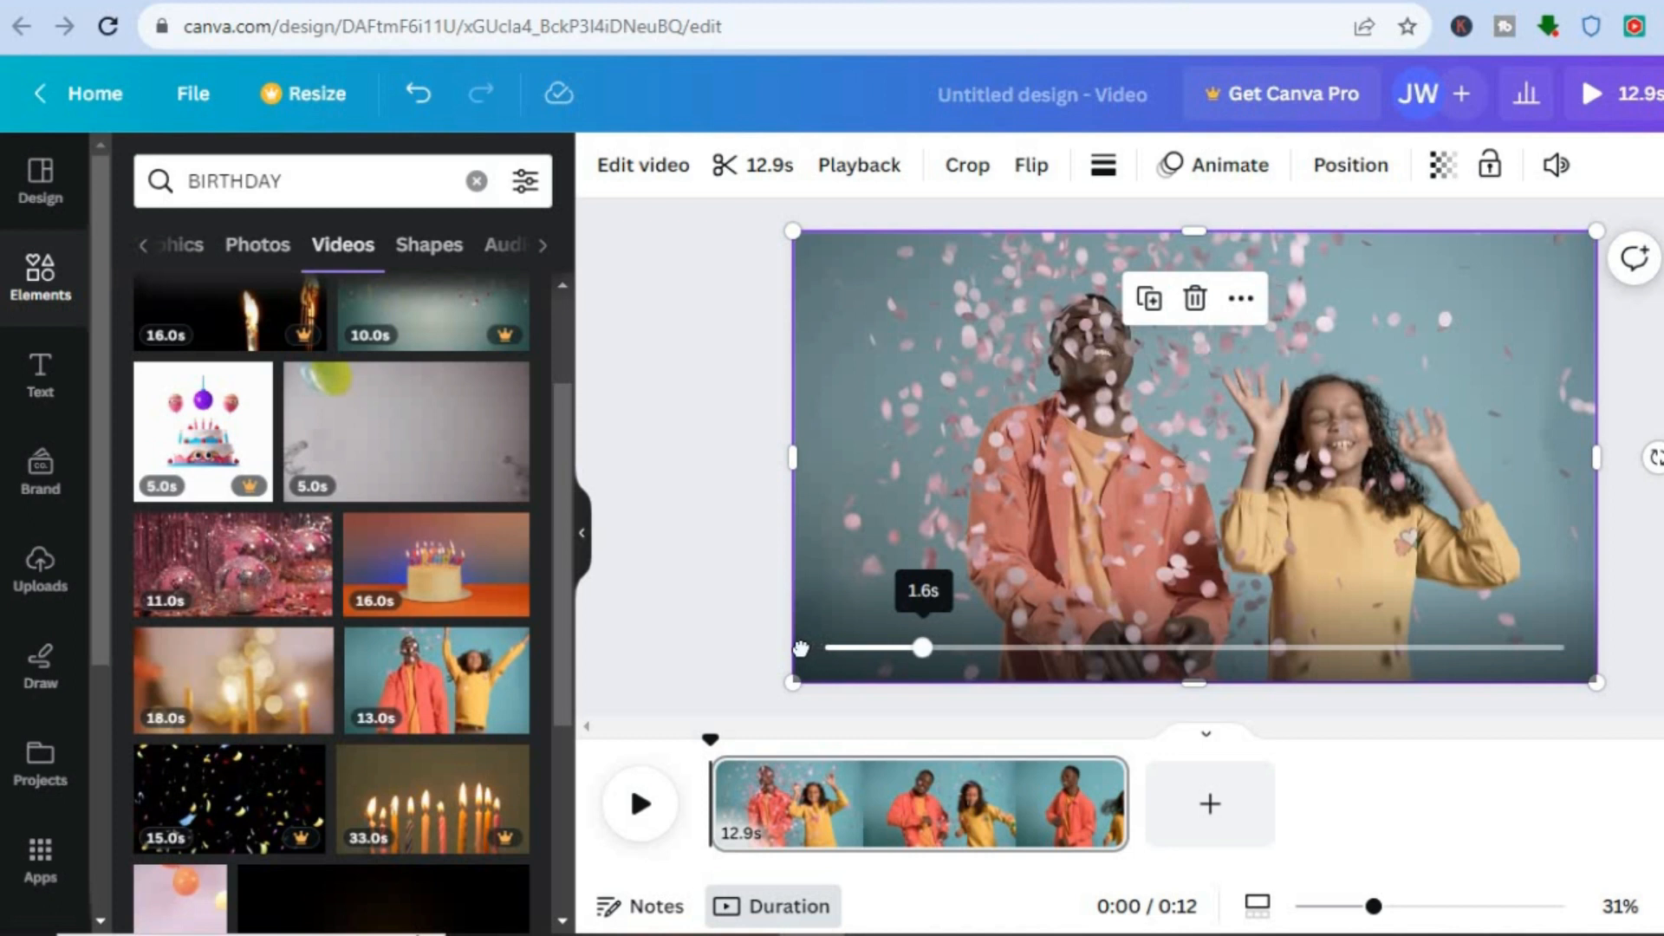
pyautogui.click(837, 646)
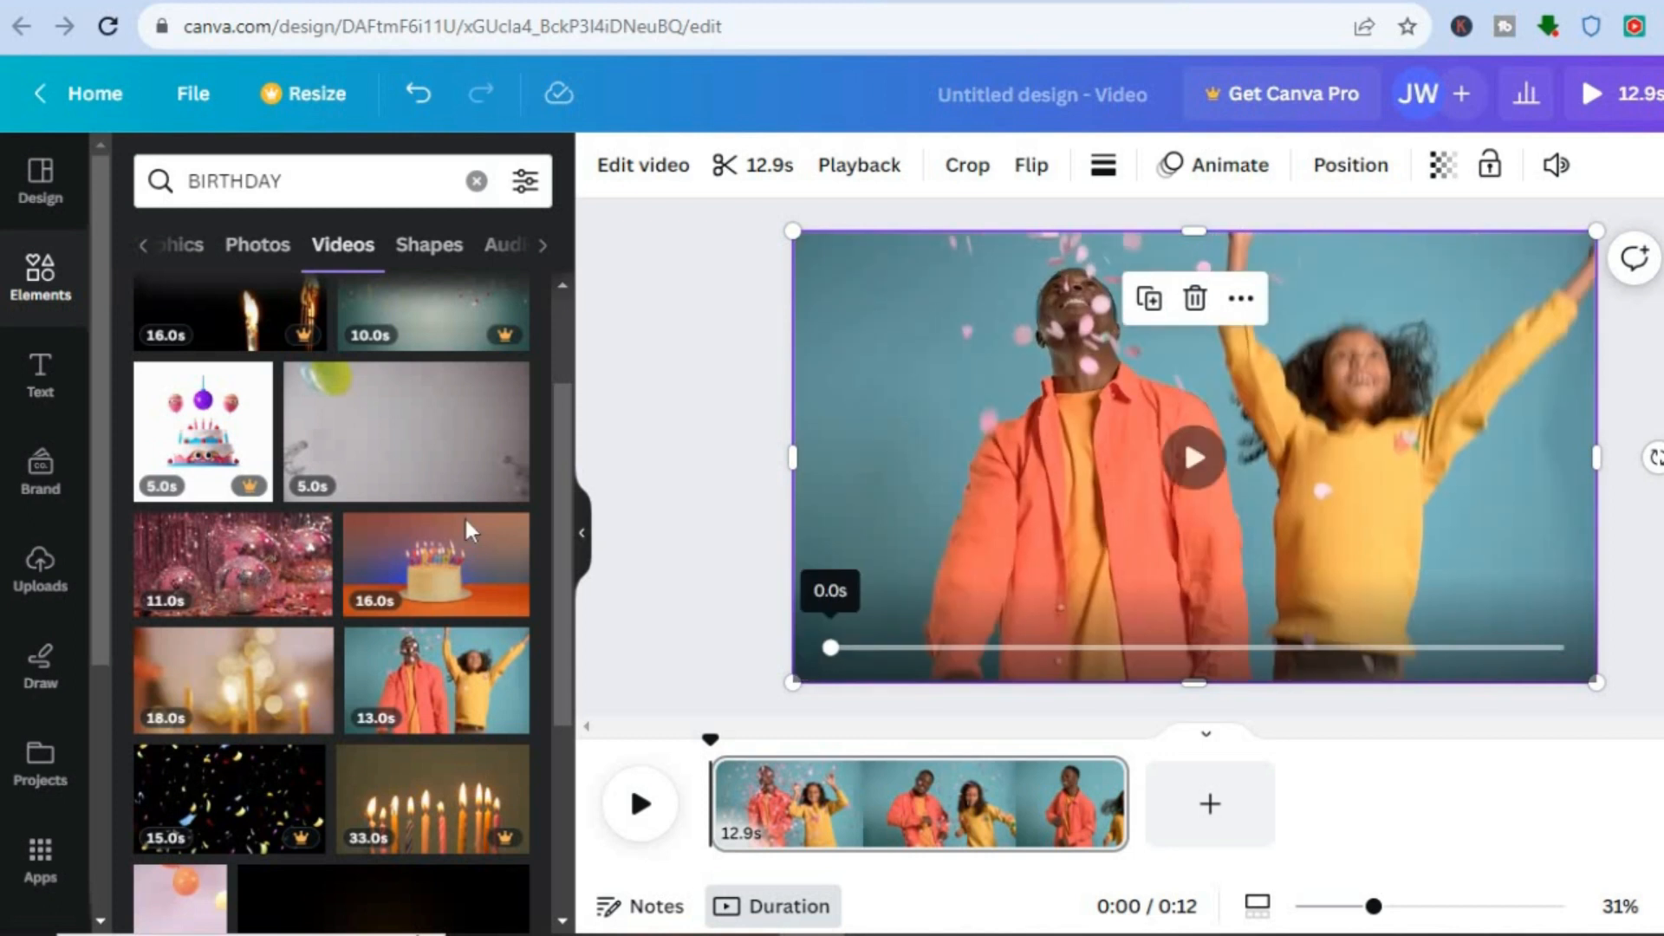
# Add a heading over the man's chest in the video and set its text to TEST.
pyautogui.click(52, 395)
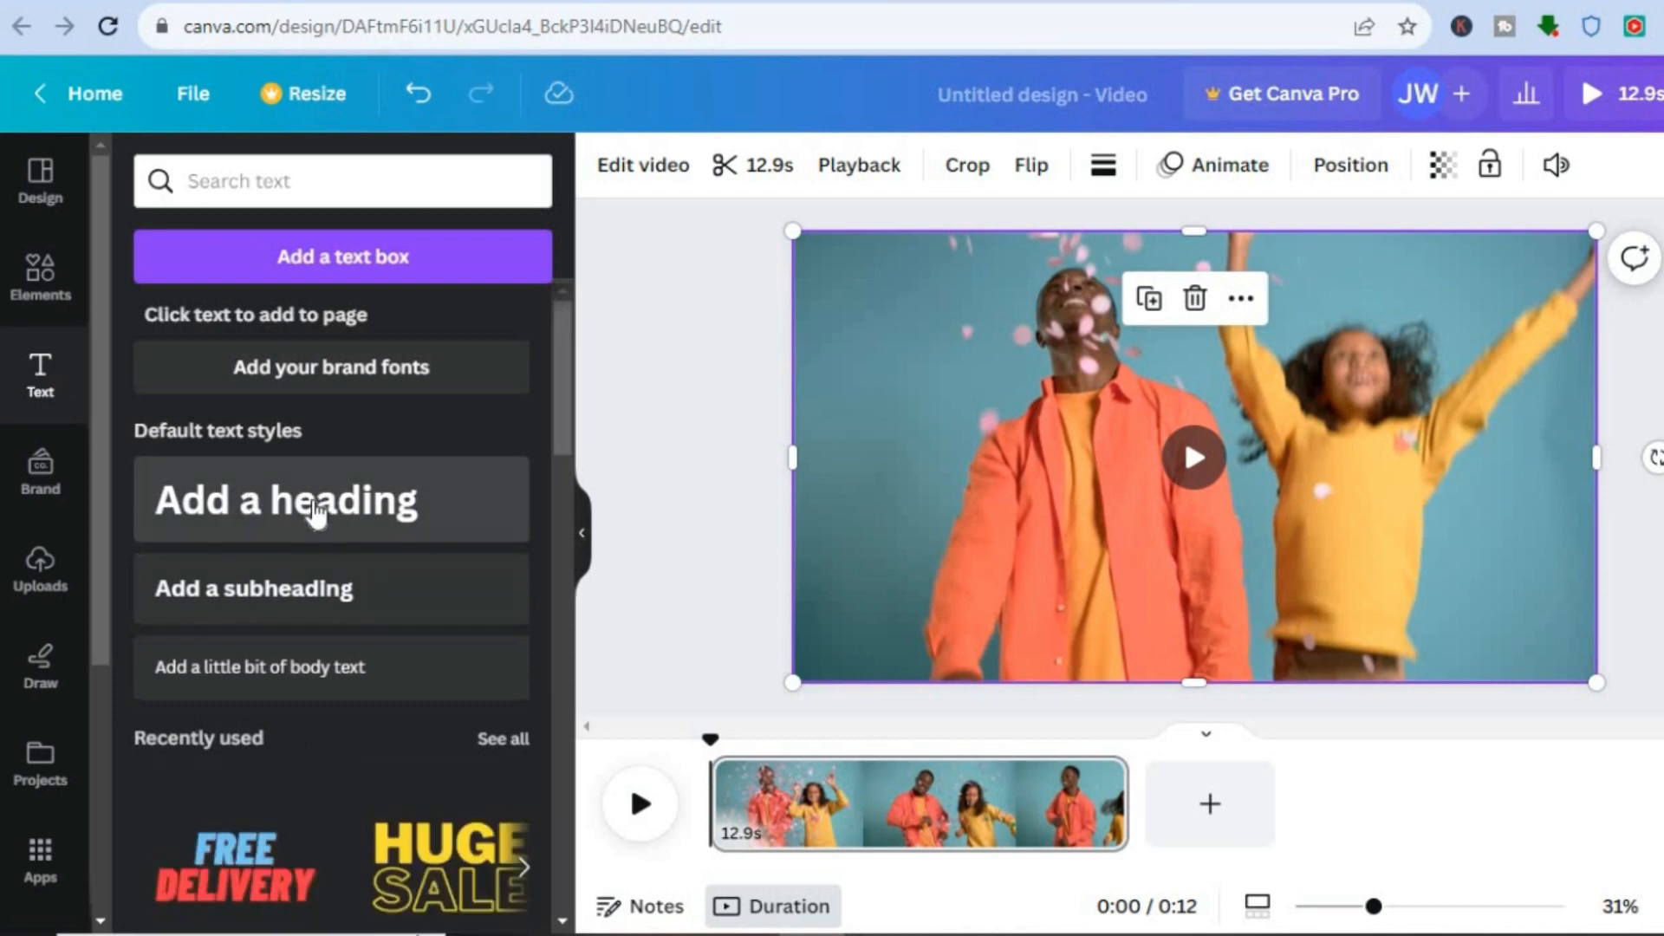
pyautogui.moveTo(316, 512); pyautogui.dragTo(1024, 416)
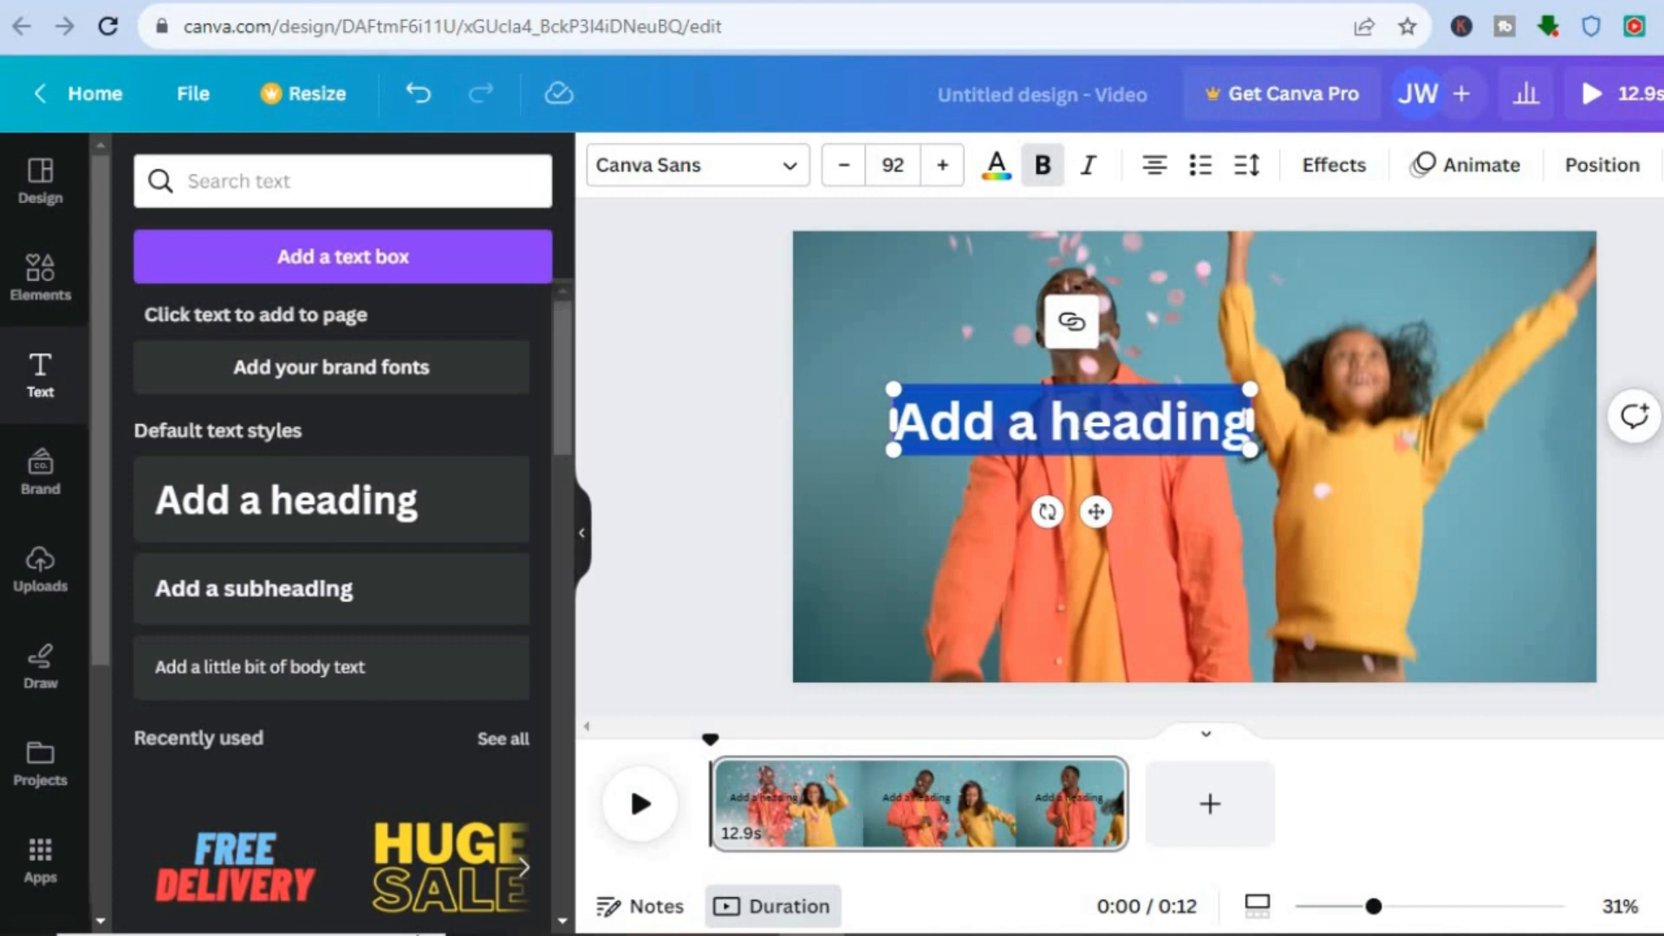
pyautogui.write('TEST')
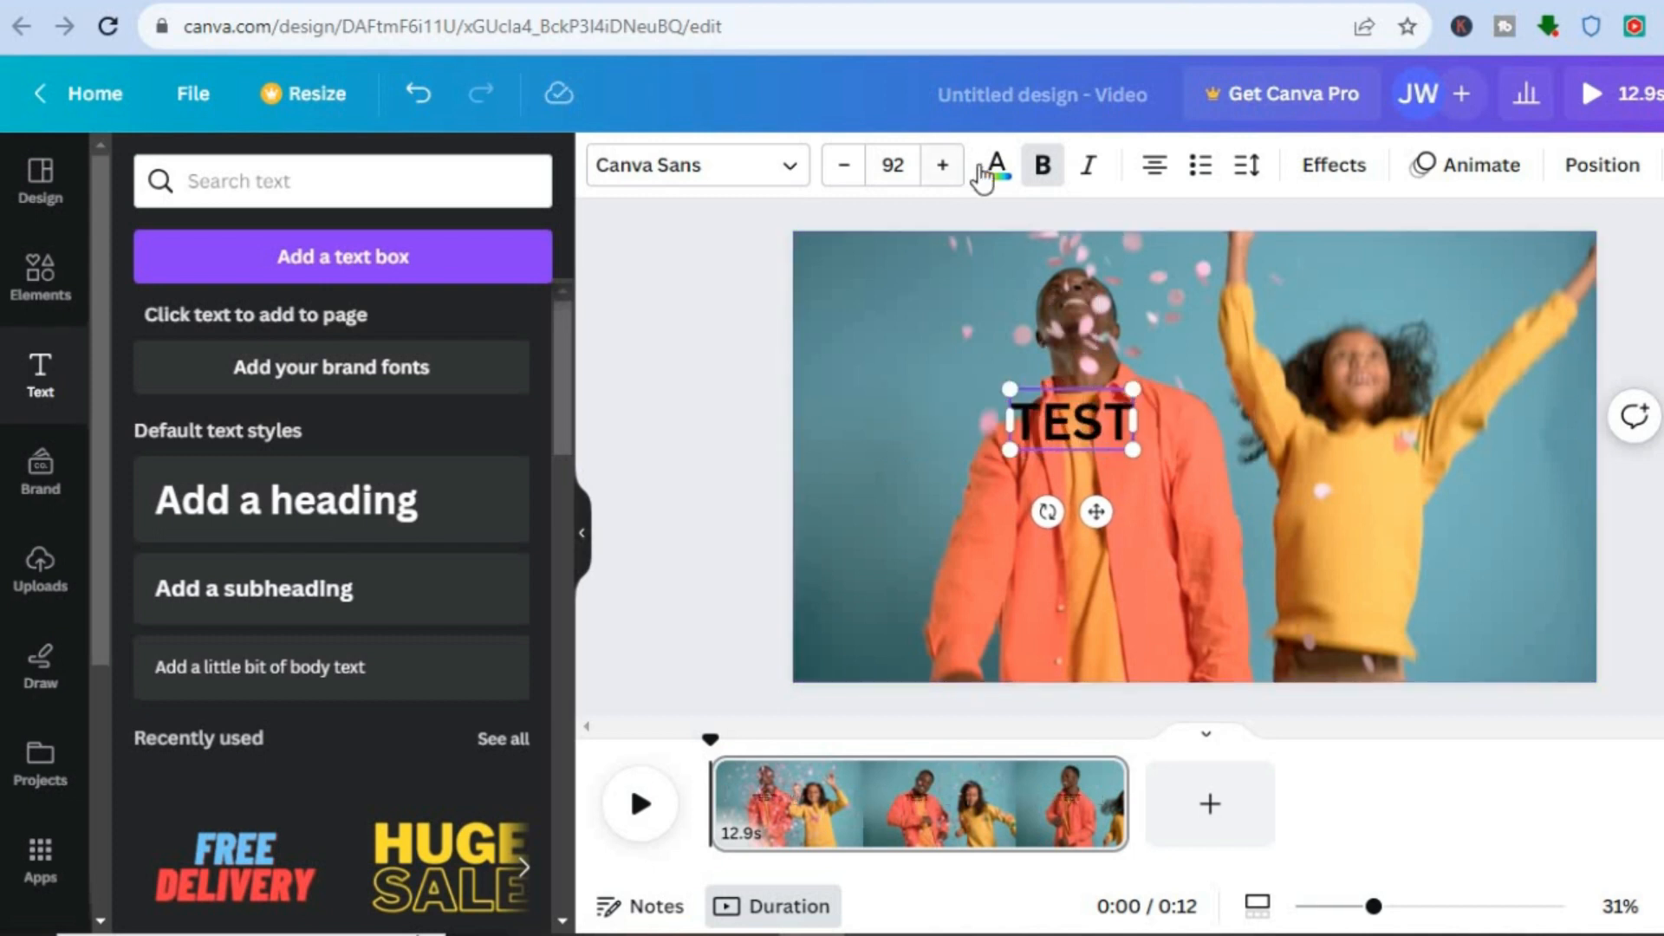
# Examine the text color, font size and font choices available for the TEST heading.
pyautogui.click(991, 181)
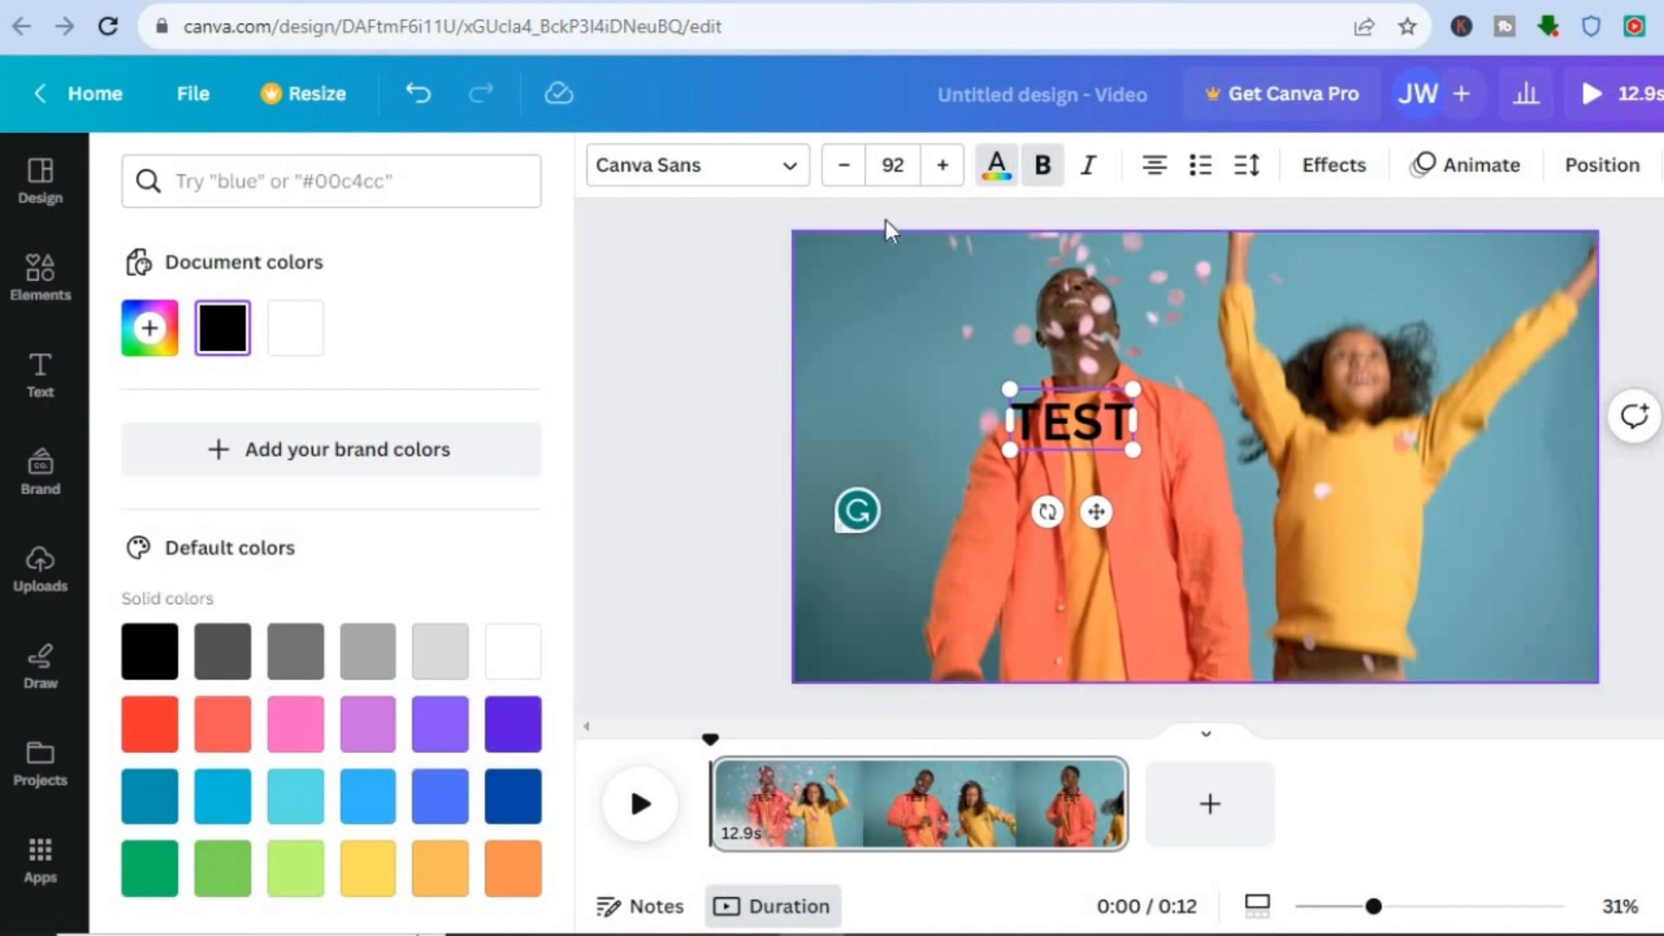
pyautogui.click(881, 165)
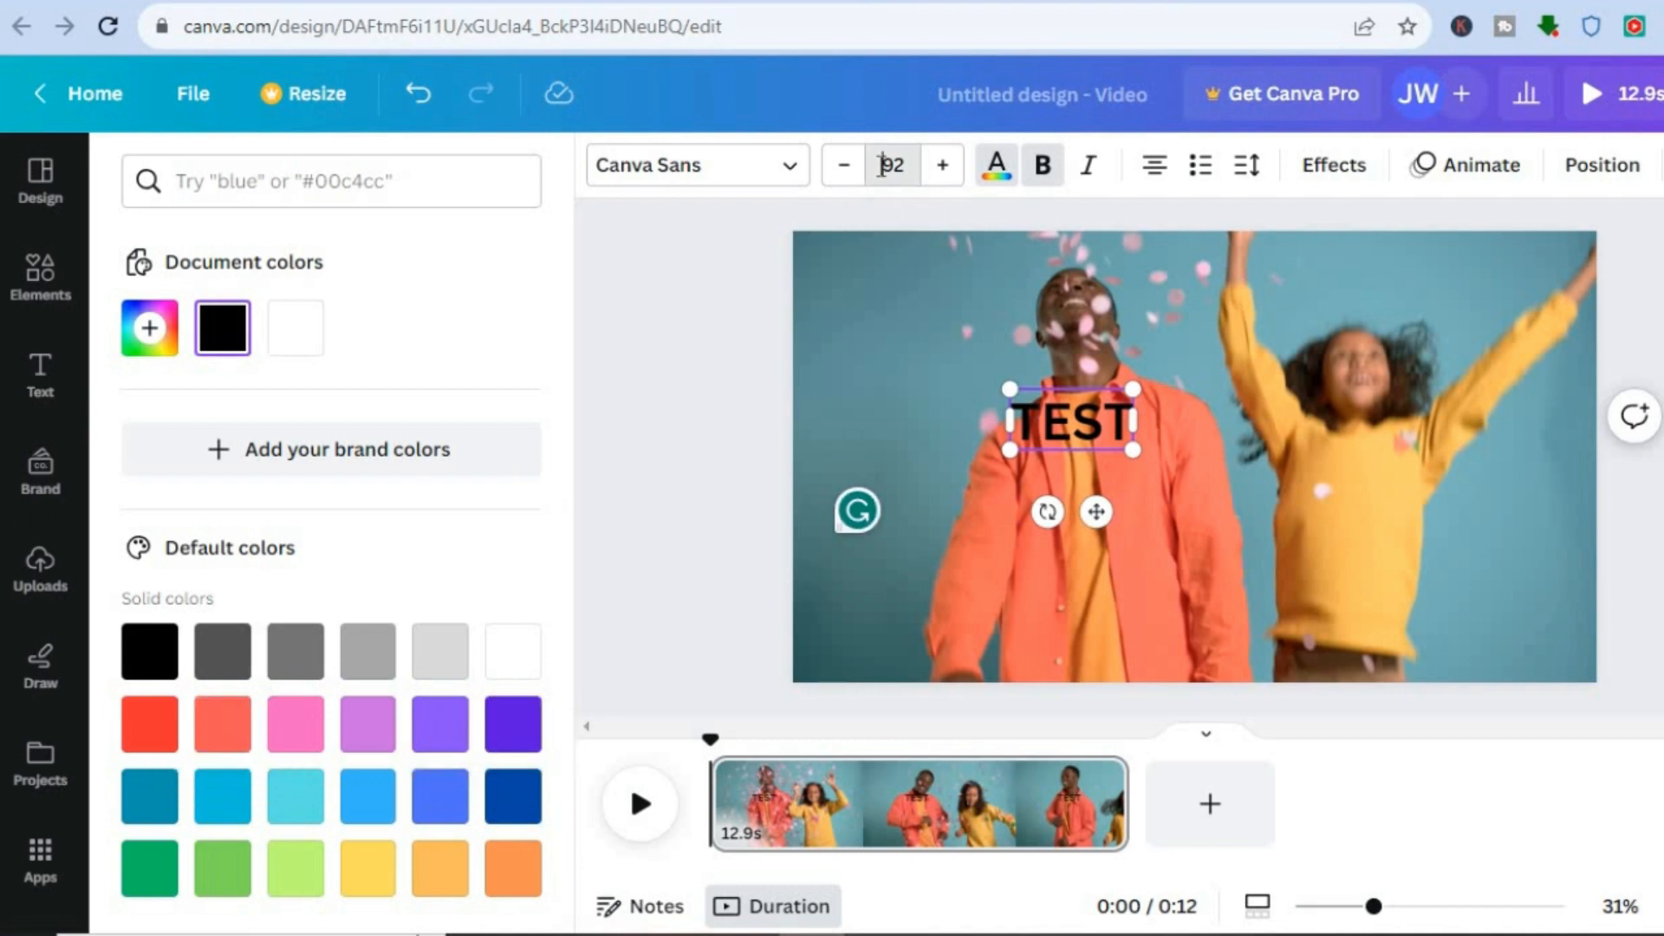
pyautogui.click(747, 179)
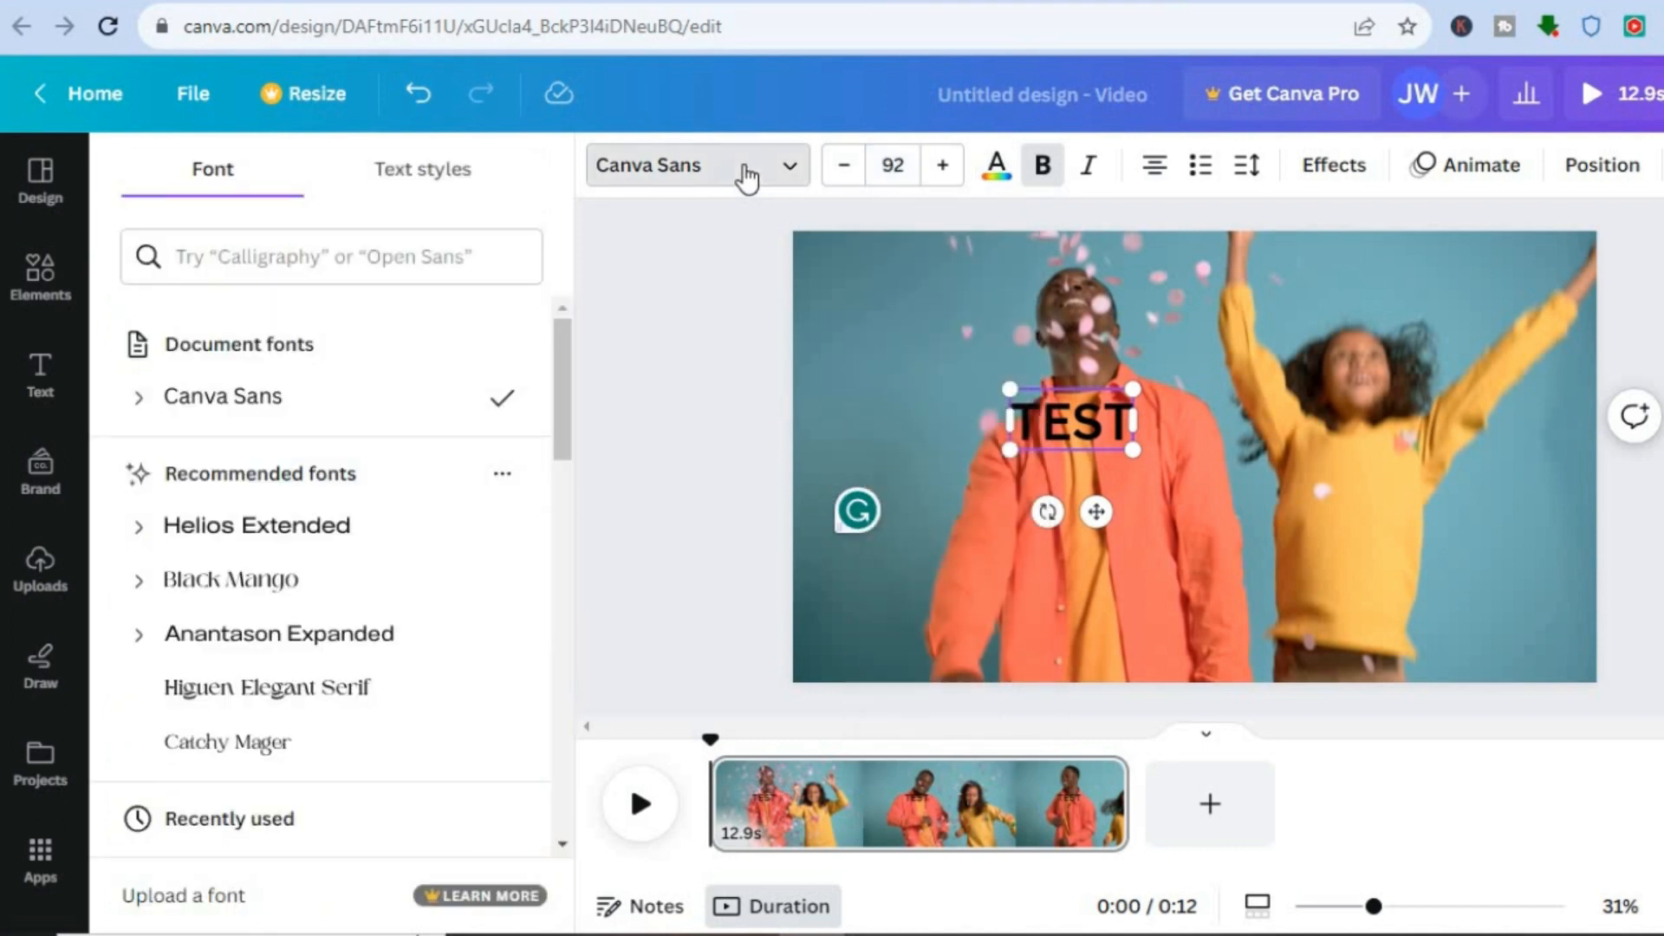
pyautogui.click(746, 177)
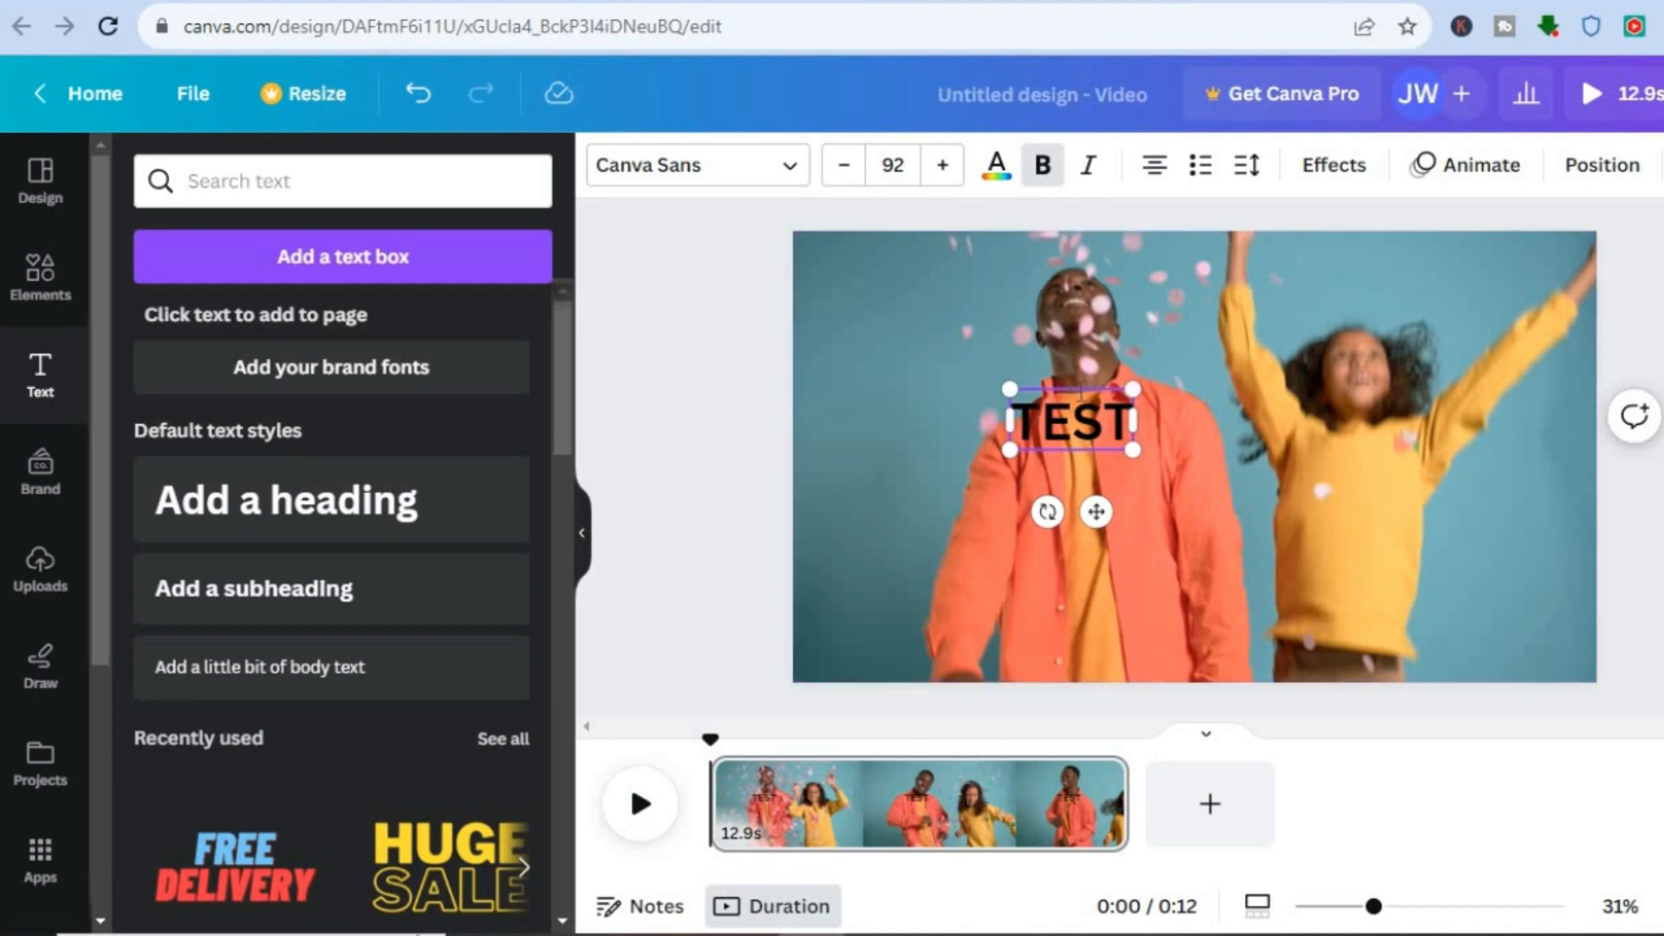
# Try the Background text effect on the TEST heading and undo it.
pyautogui.click(1365, 185)
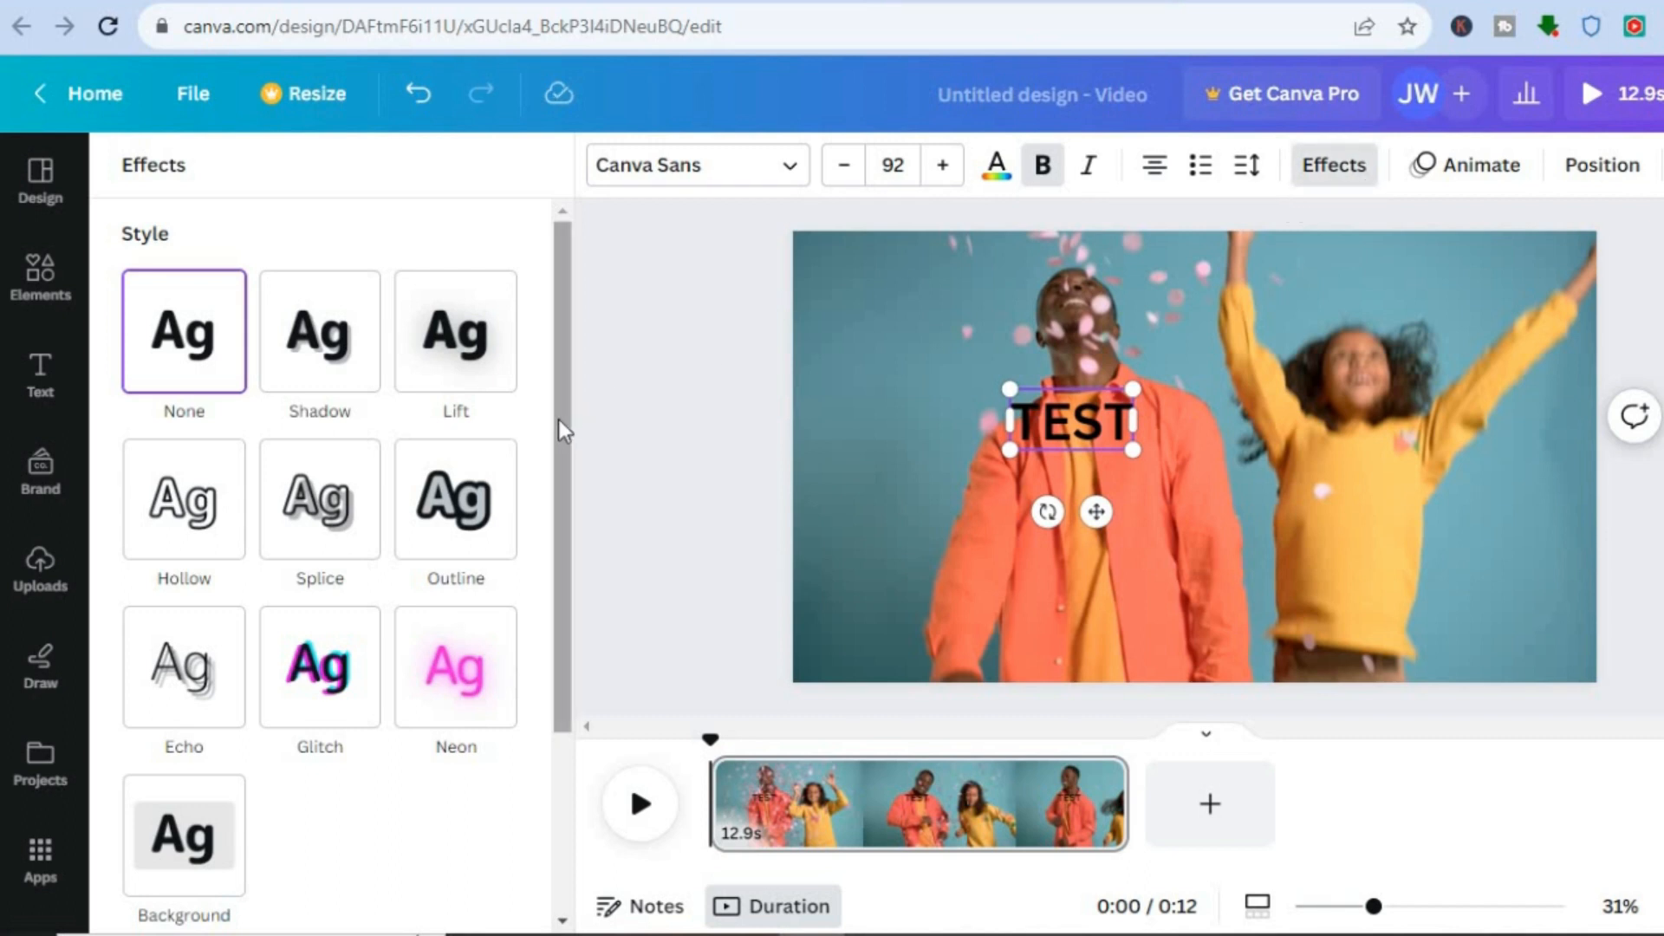
pyautogui.moveTo(558, 418); pyautogui.dragTo(558, 508)
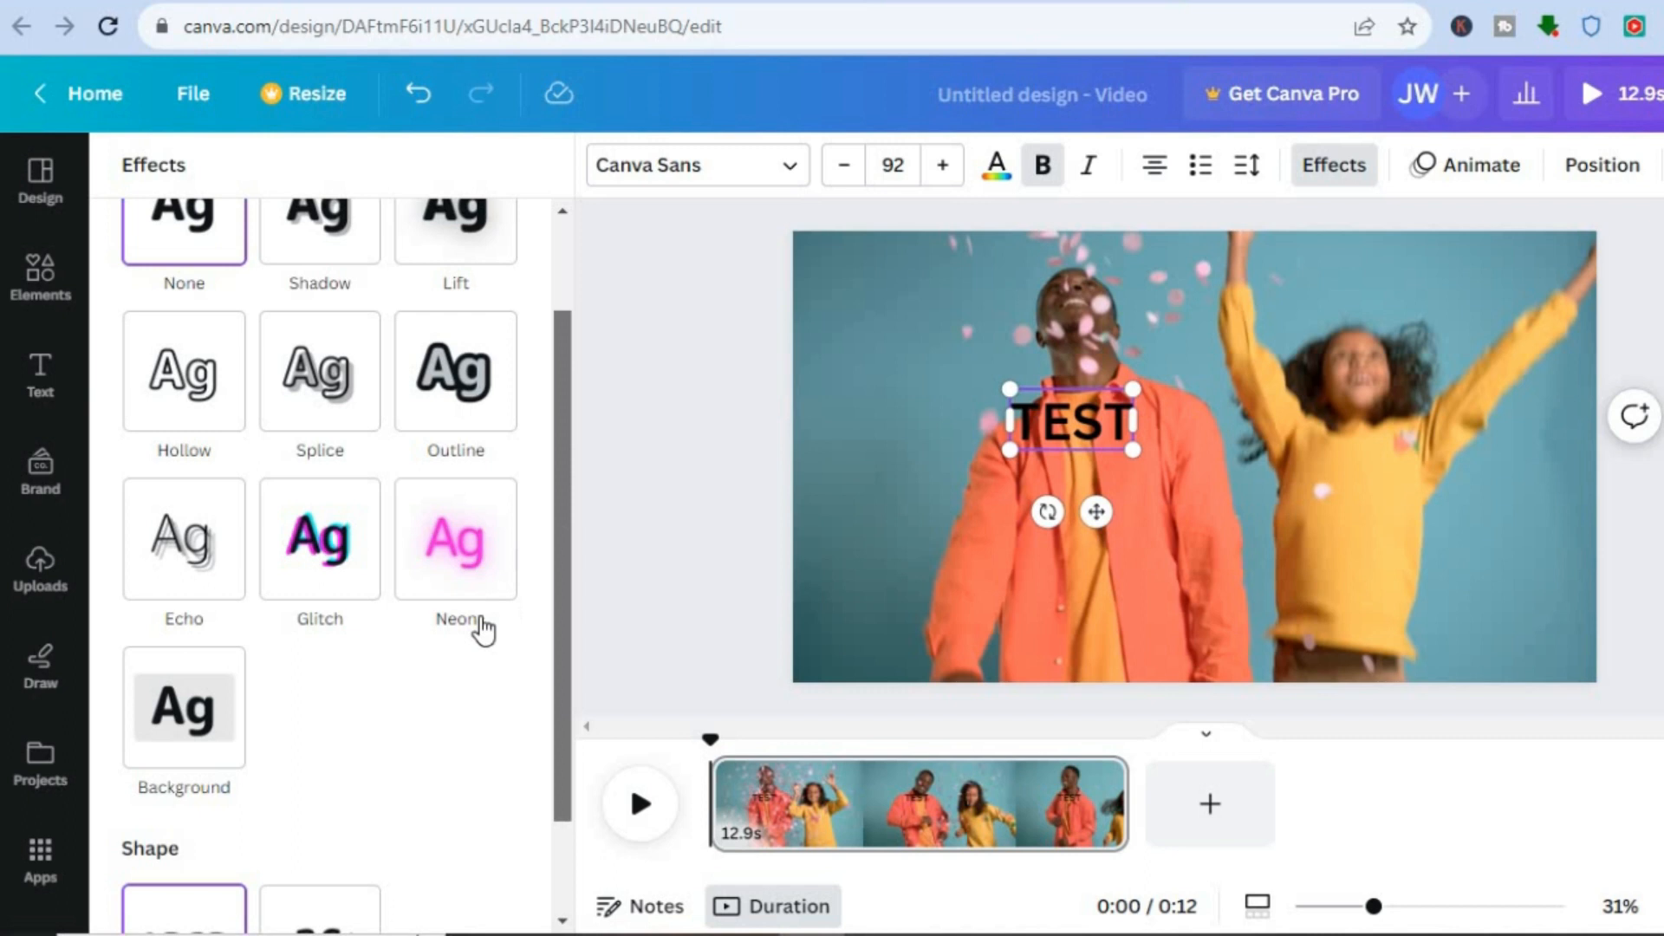
pyautogui.click(174, 739)
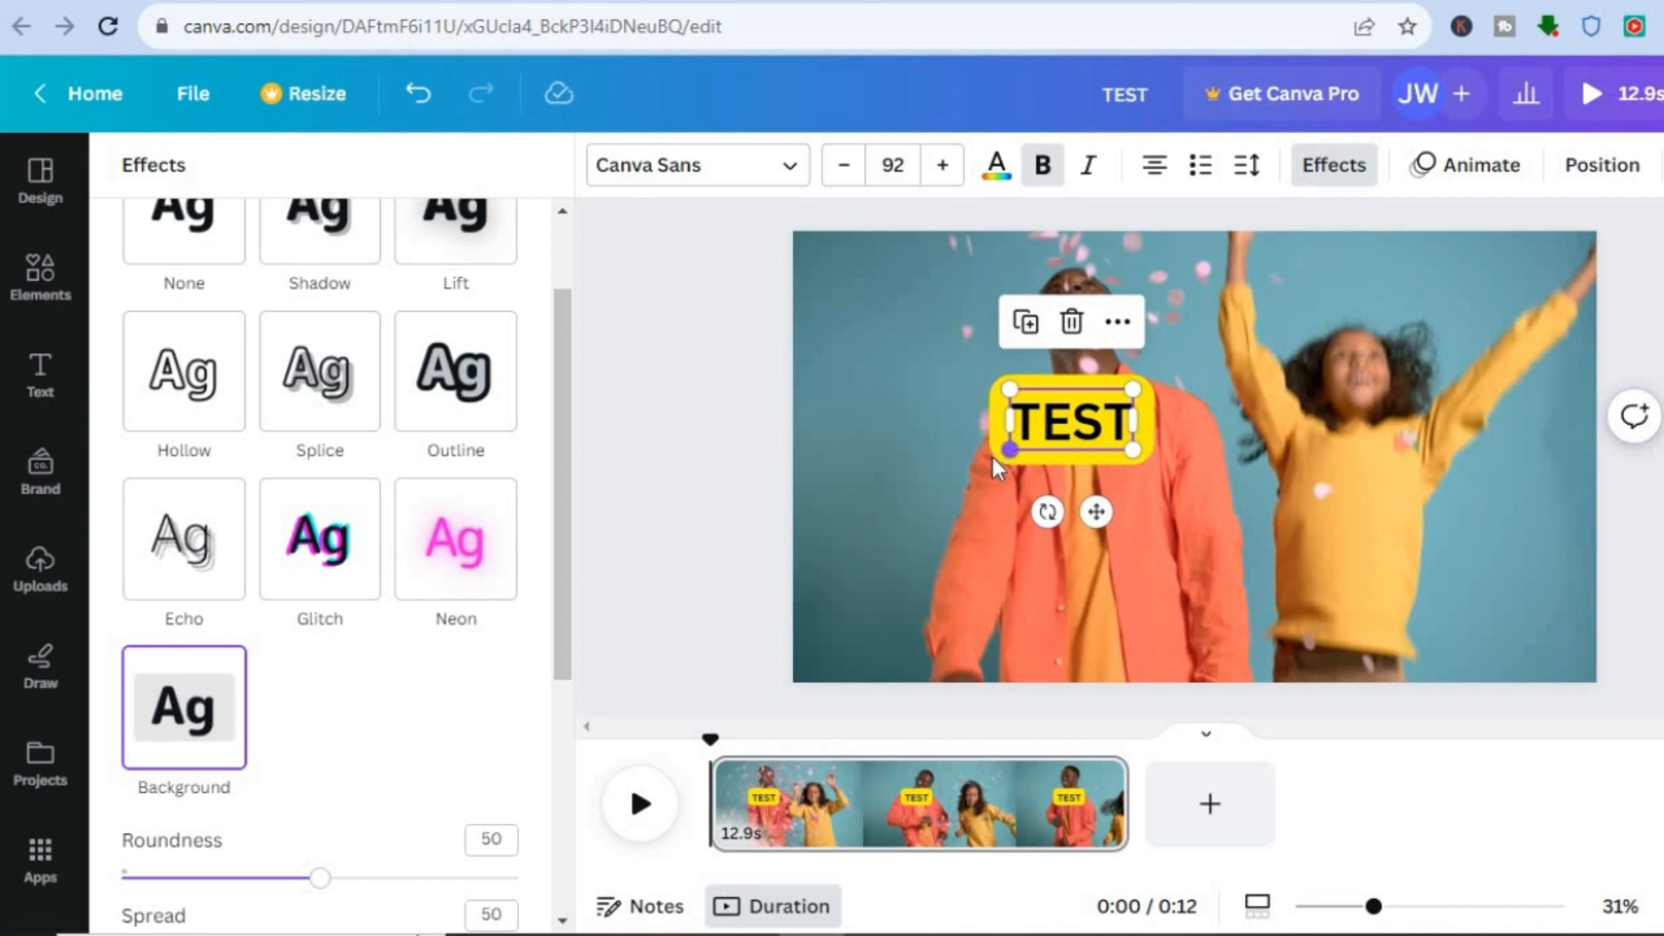
pyautogui.click(424, 111)
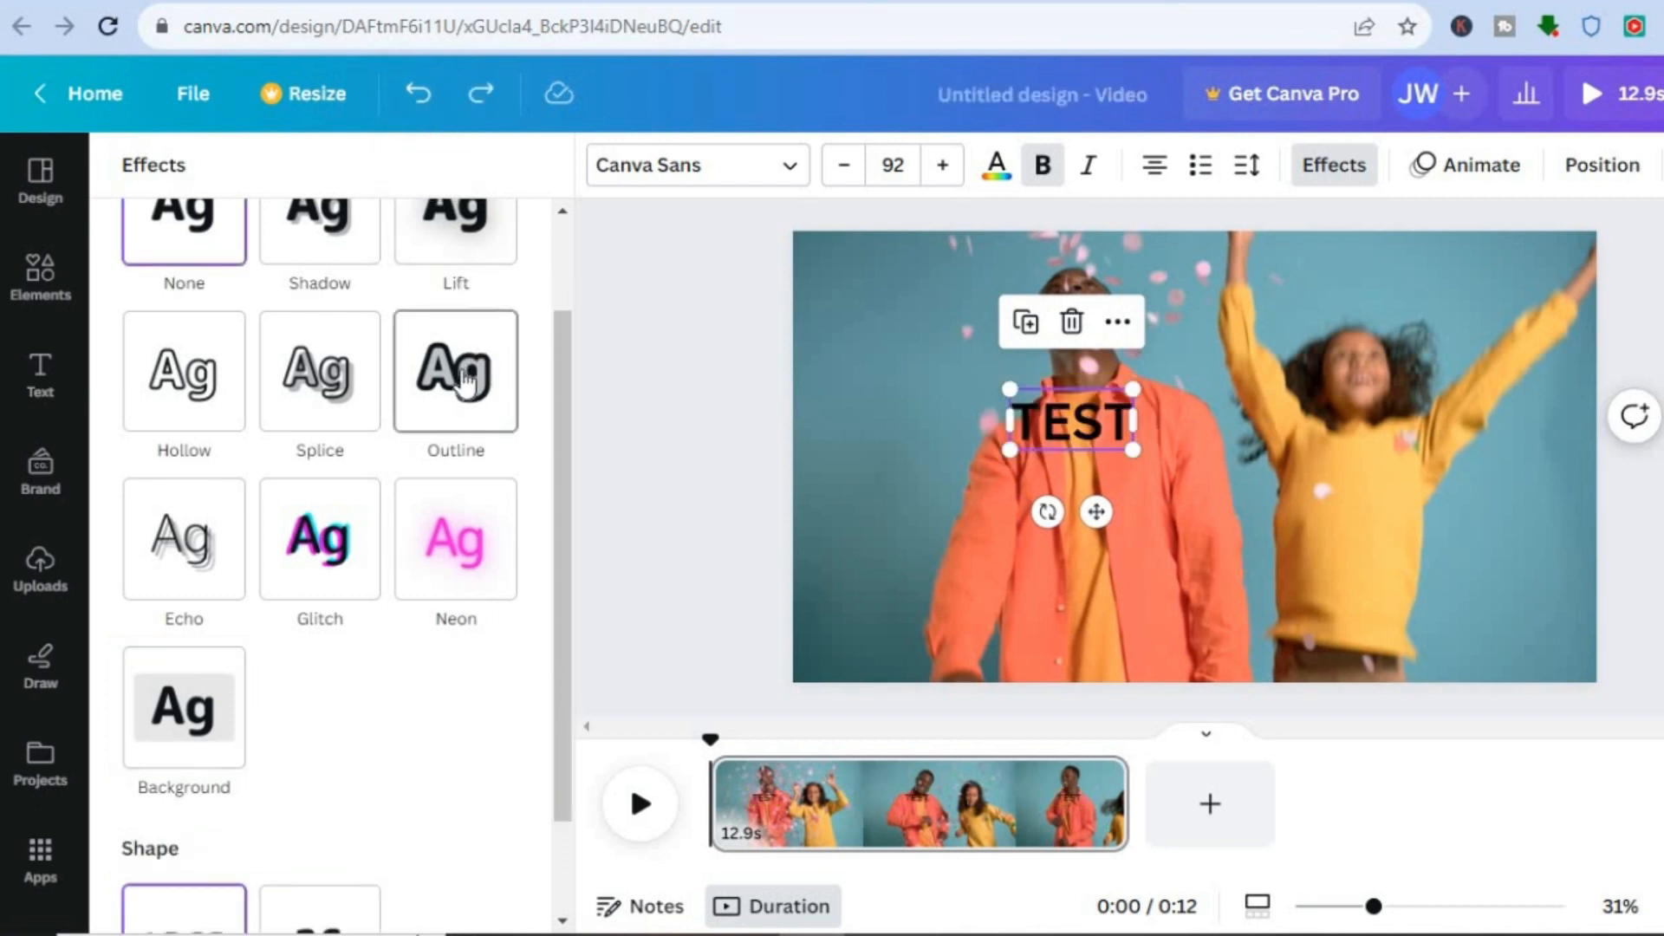
# Apply the Outline effect to the TEST heading with a thickness of 78 and a custom bright green color.
pyautogui.click(467, 379)
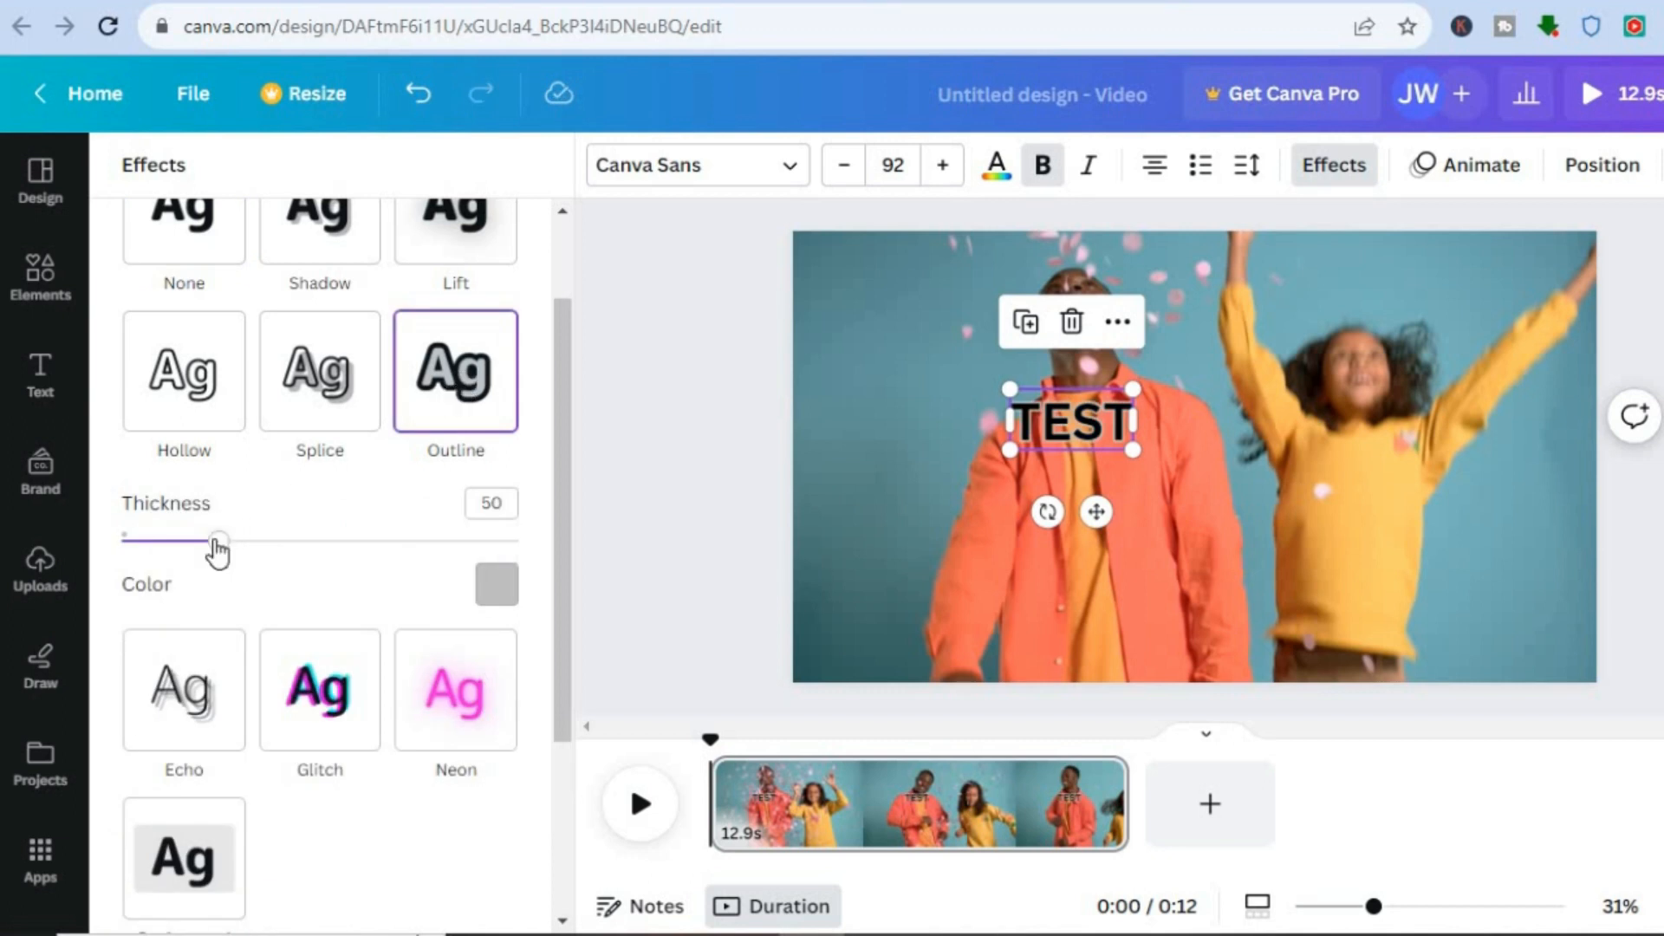
pyautogui.moveTo(219, 551); pyautogui.dragTo(279, 557)
pyautogui.click(497, 584)
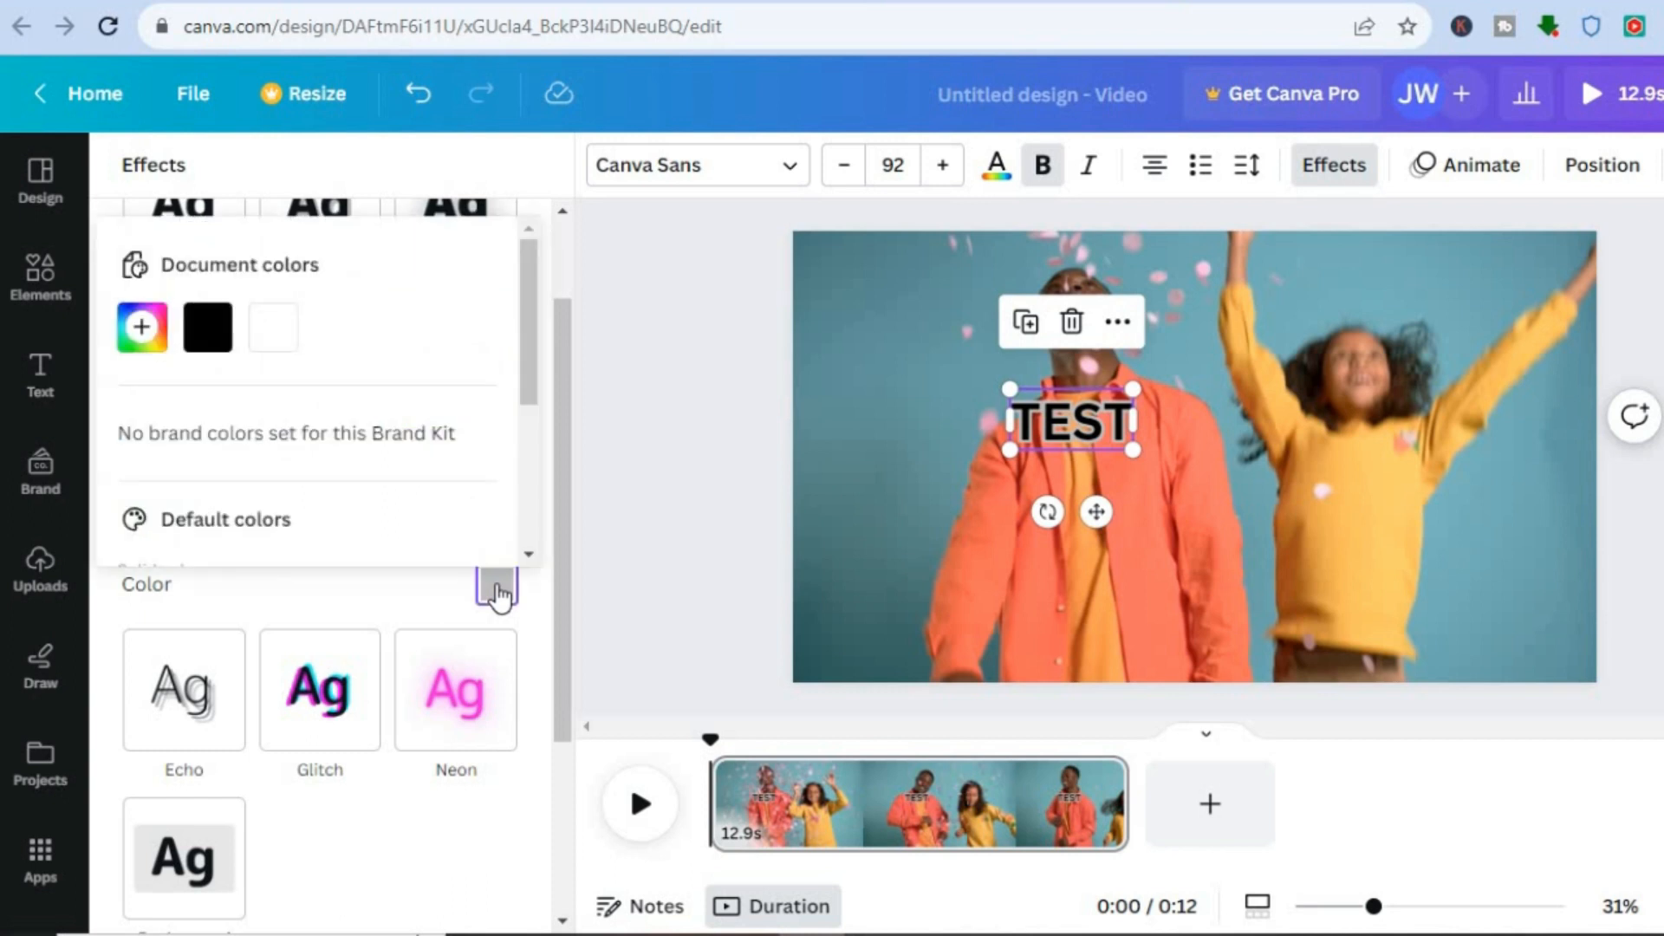
pyautogui.click(142, 330)
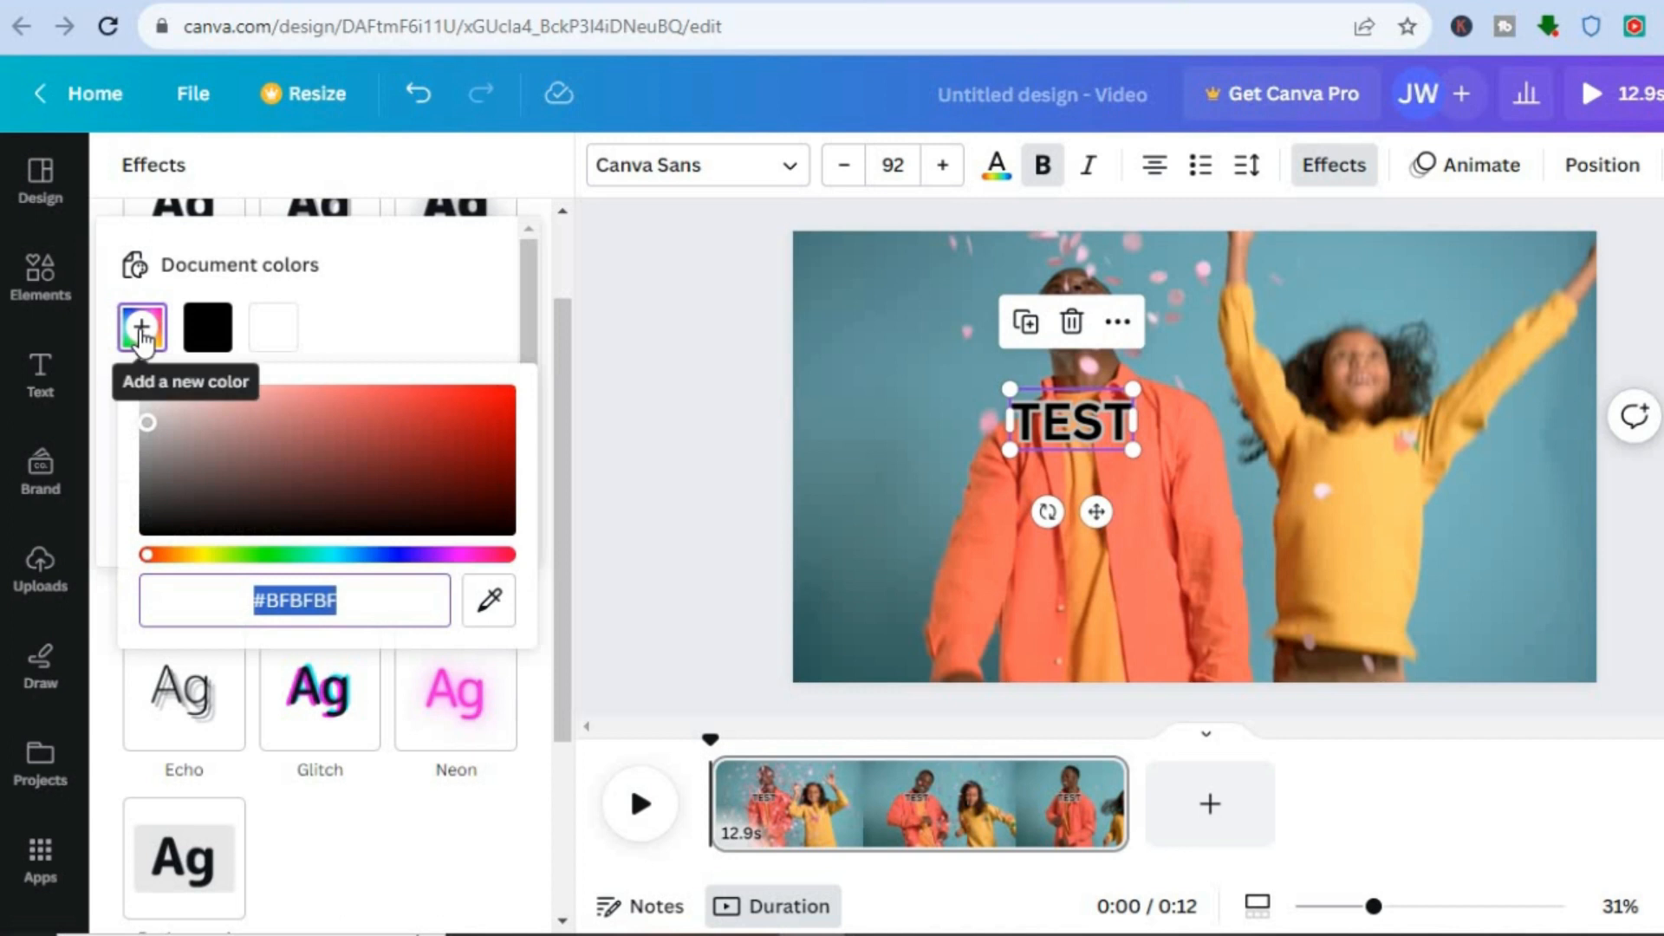
pyautogui.click(274, 555)
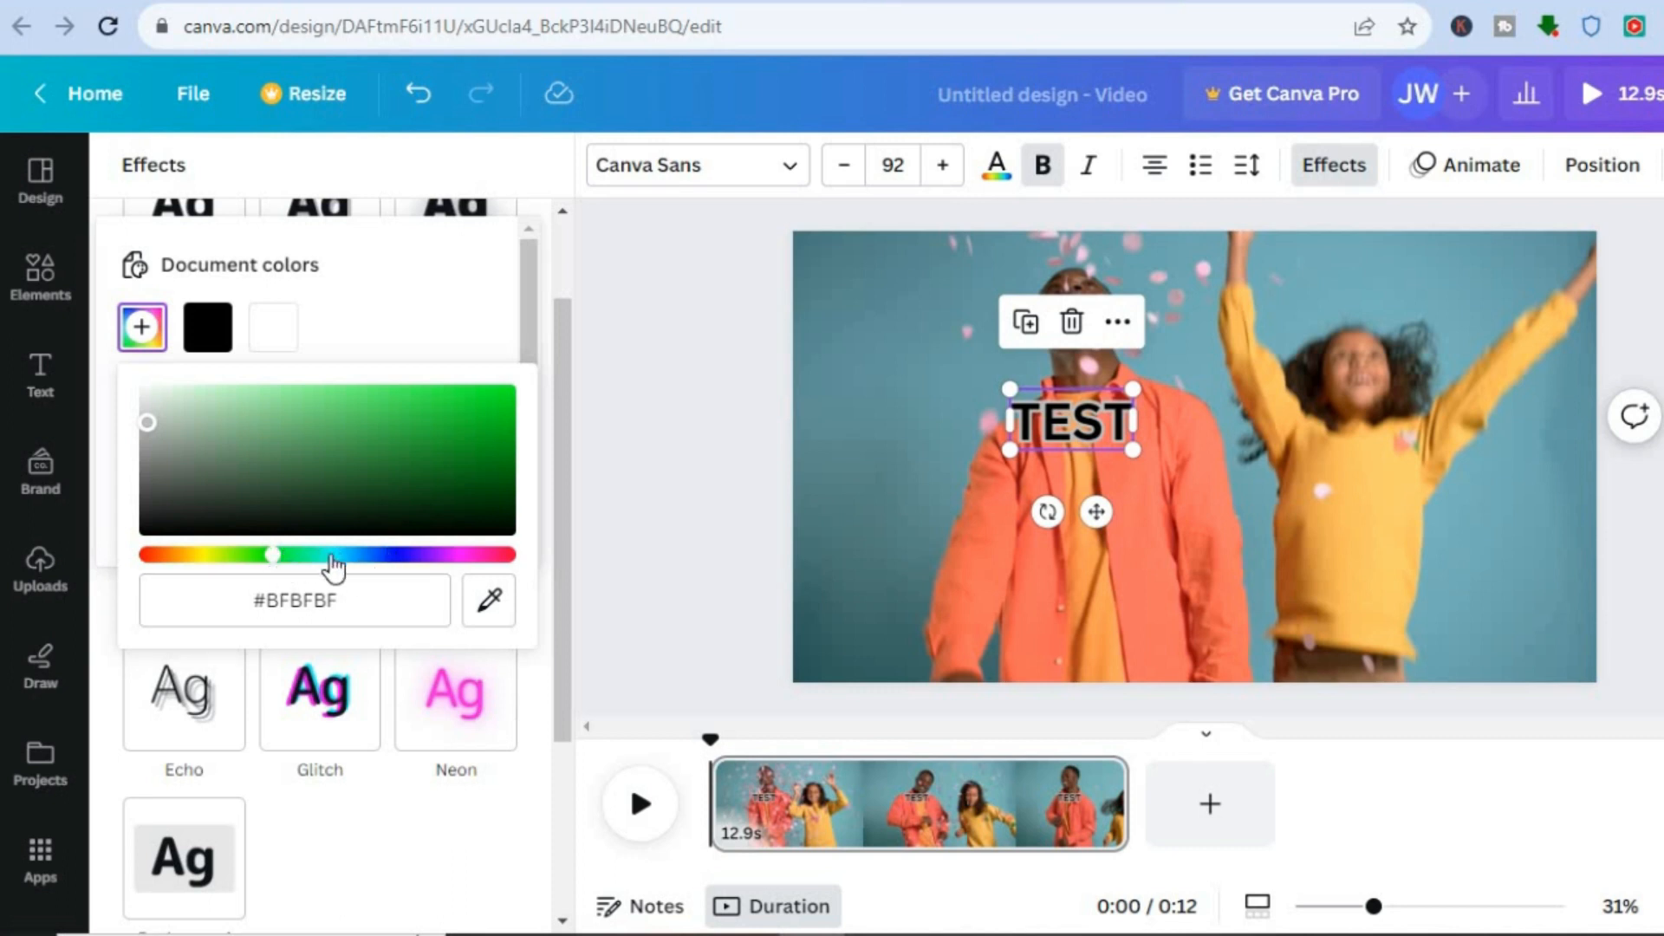
pyautogui.click(498, 396)
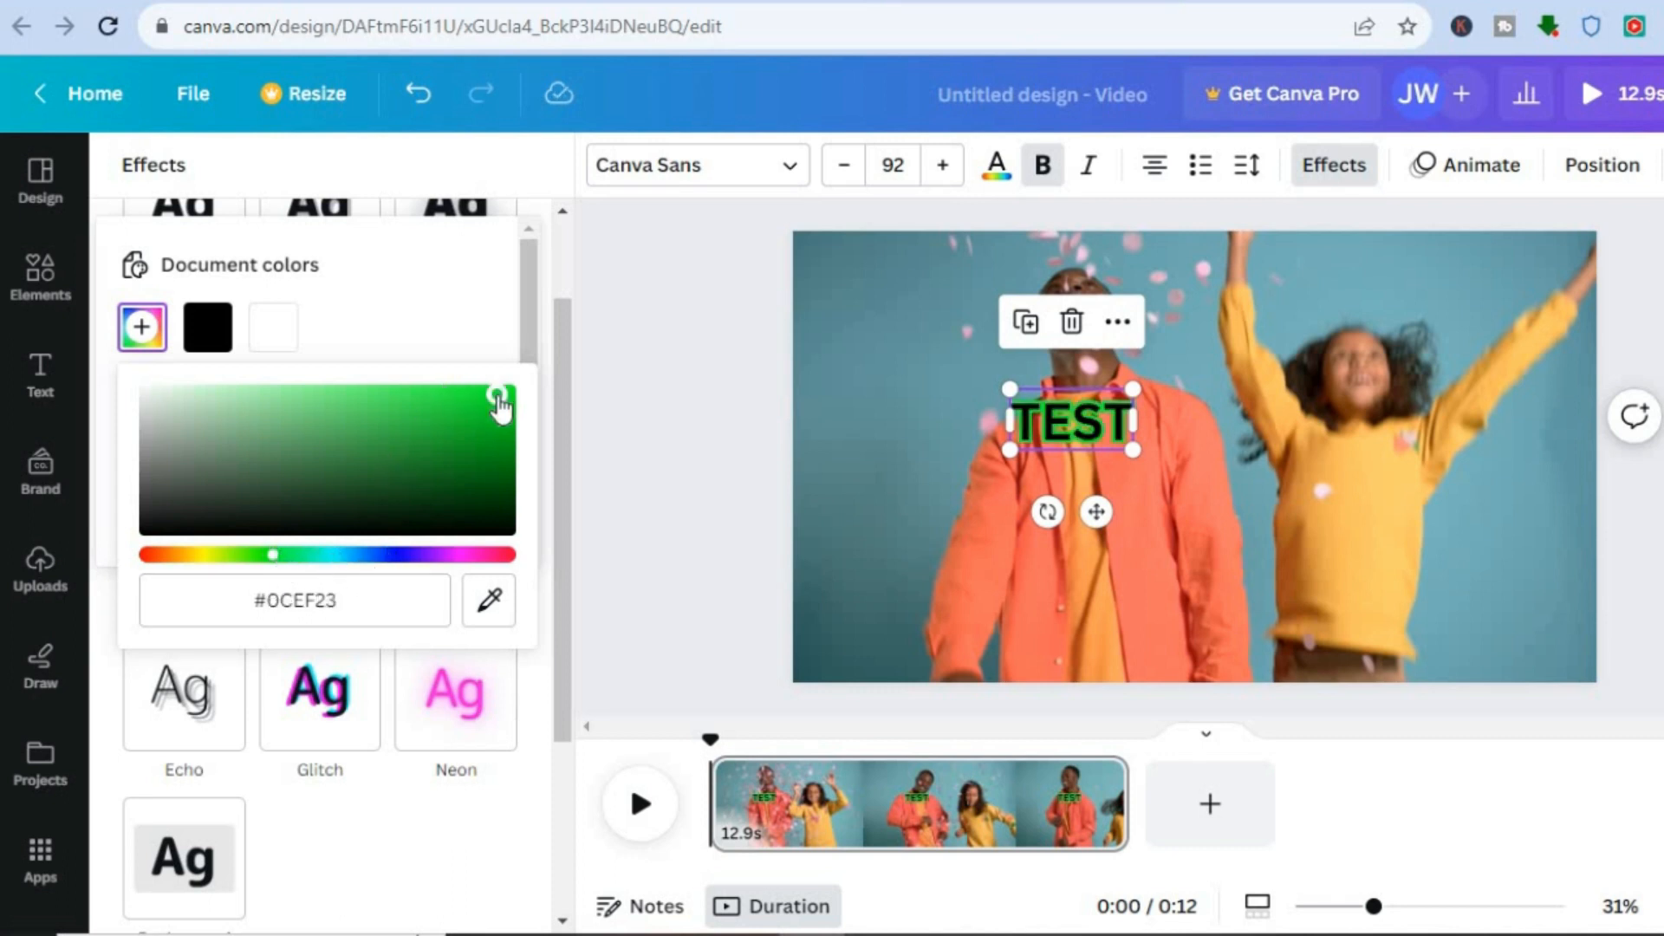
pyautogui.click(549, 355)
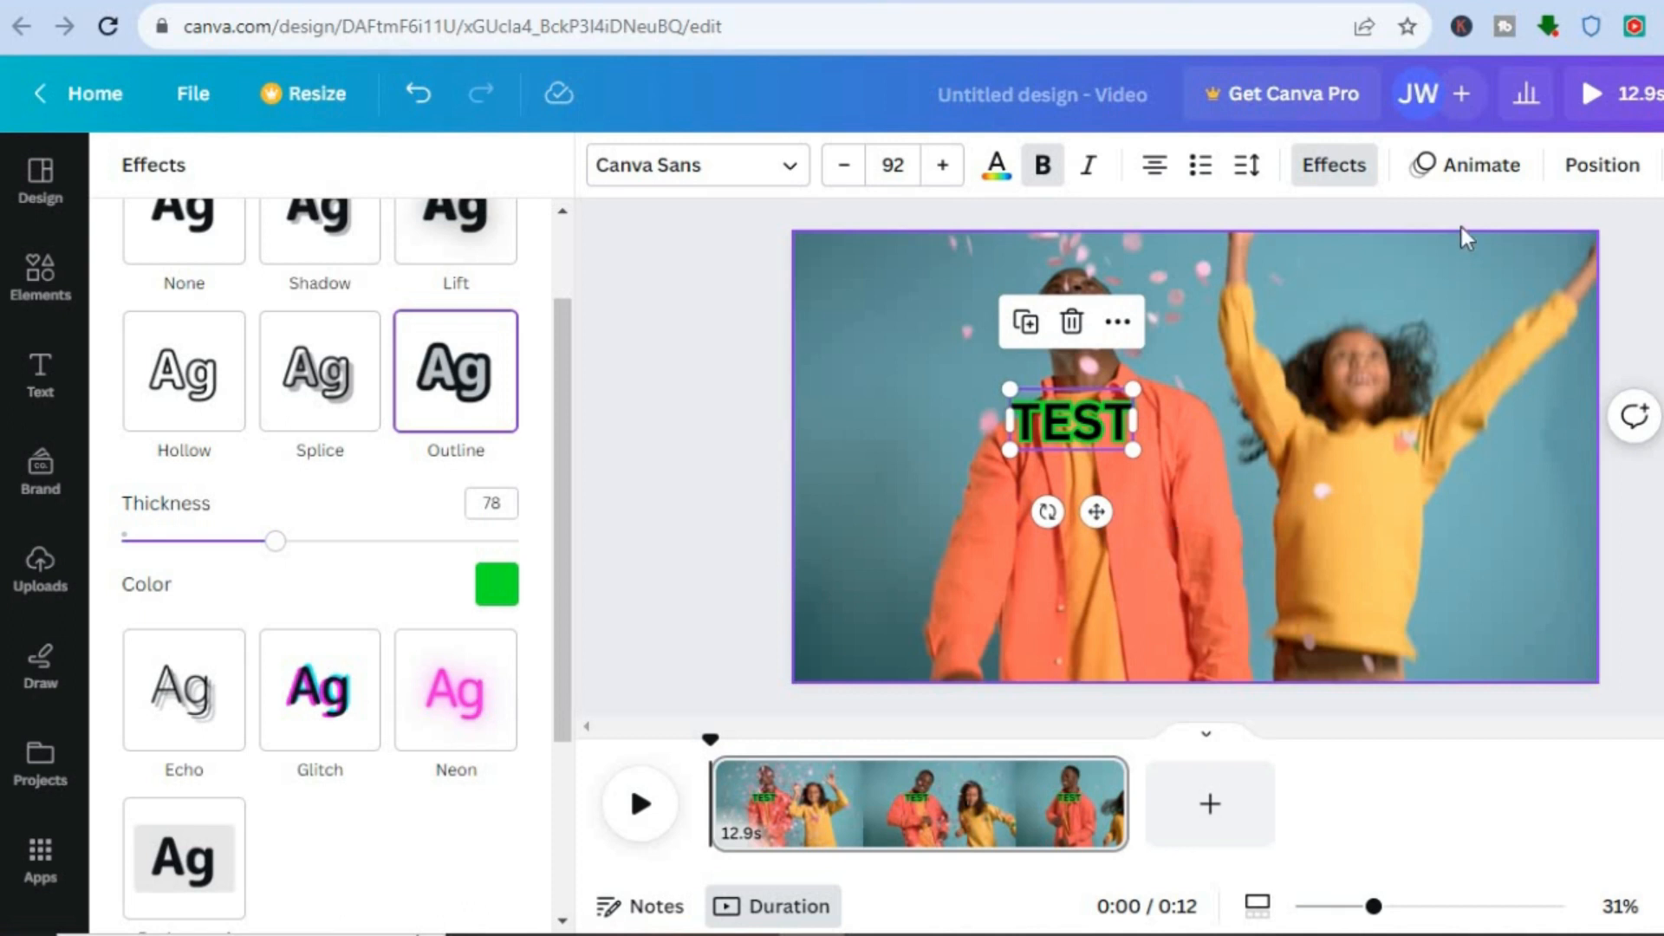
# Apply the Breathe text animation to the TEST heading.
pyautogui.click(1469, 171)
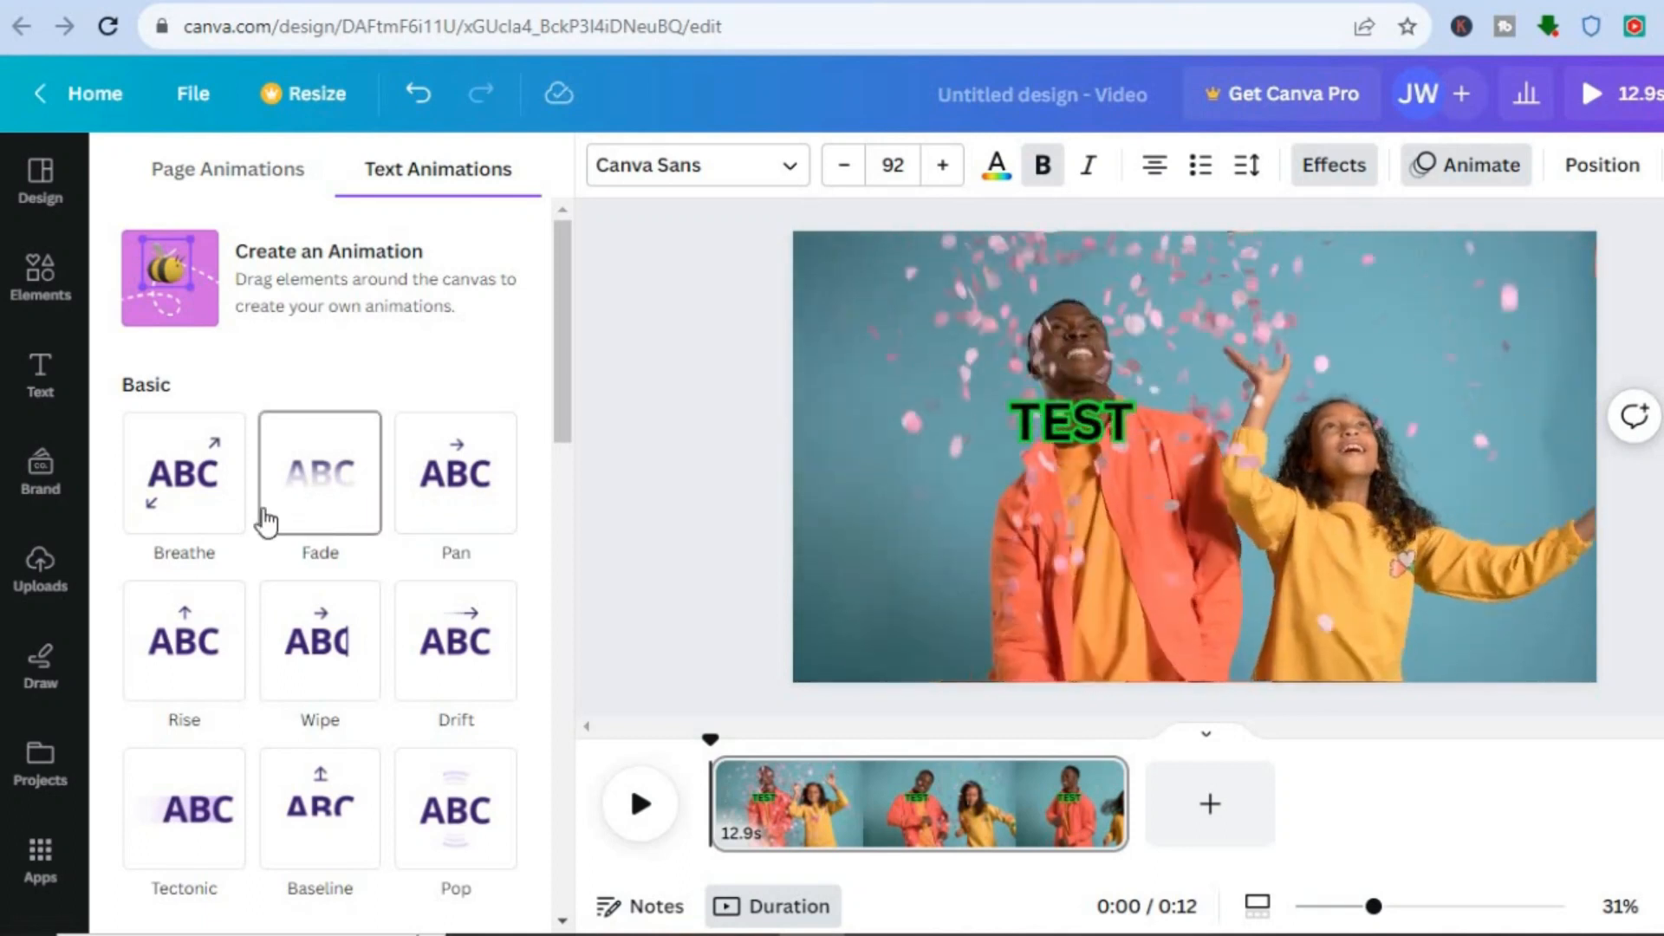
pyautogui.click(178, 525)
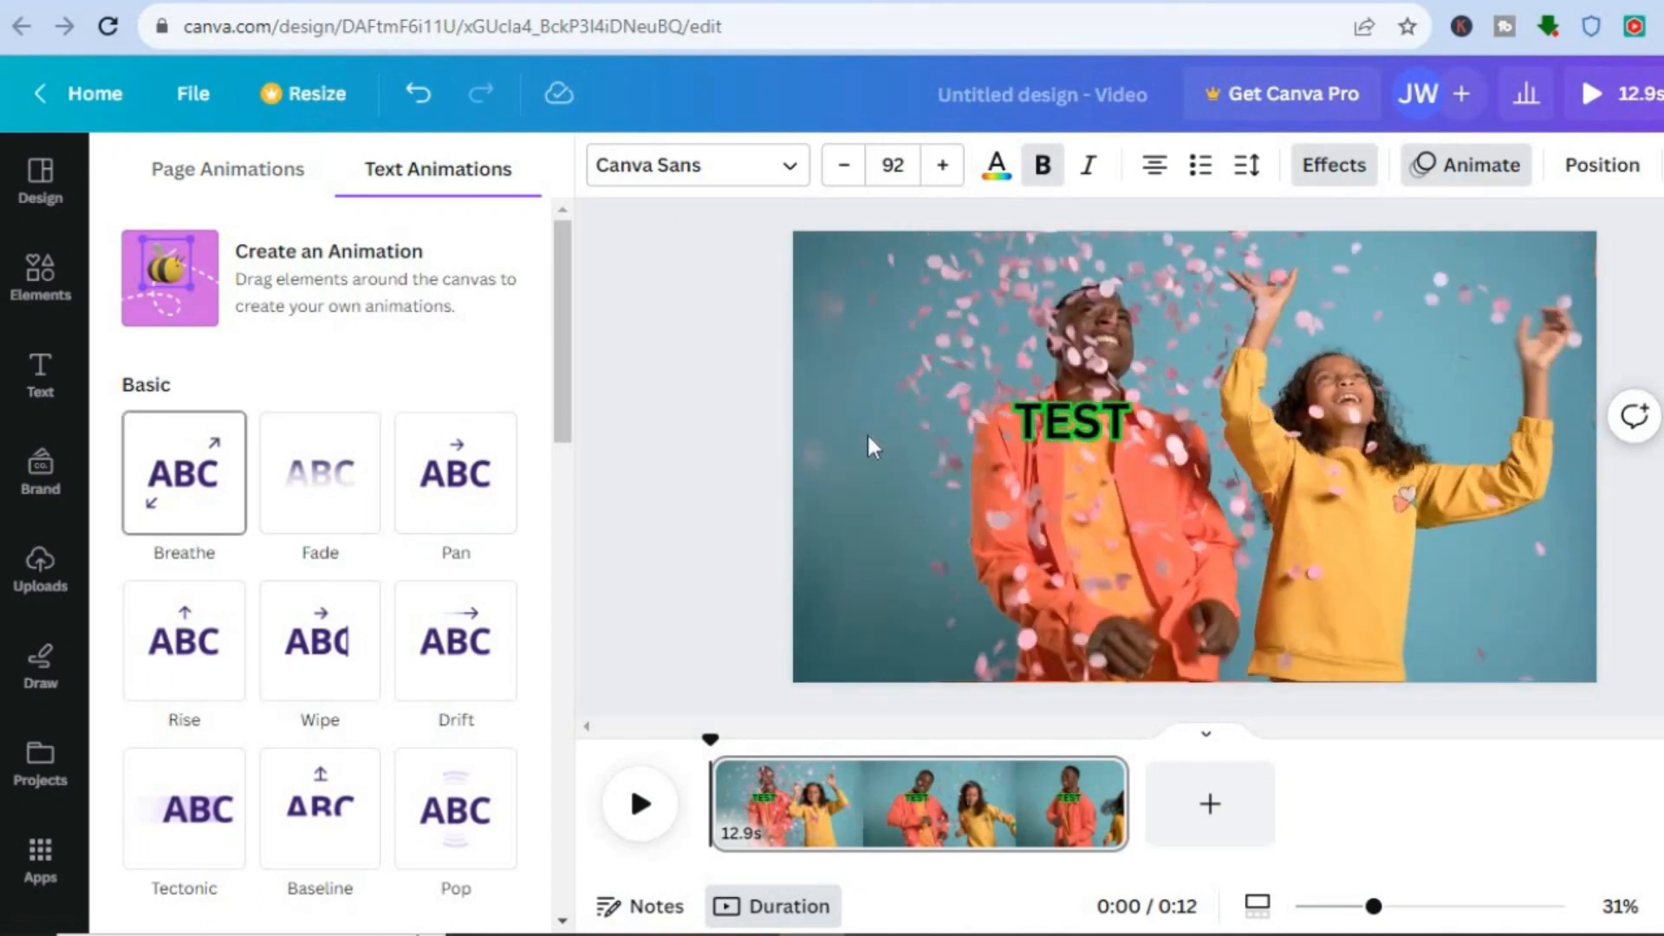
# Add the three-balloon graphic from the birthday graphics, shrink it and place it in the lower-right corner of the video frame.
pyautogui.click(871, 431)
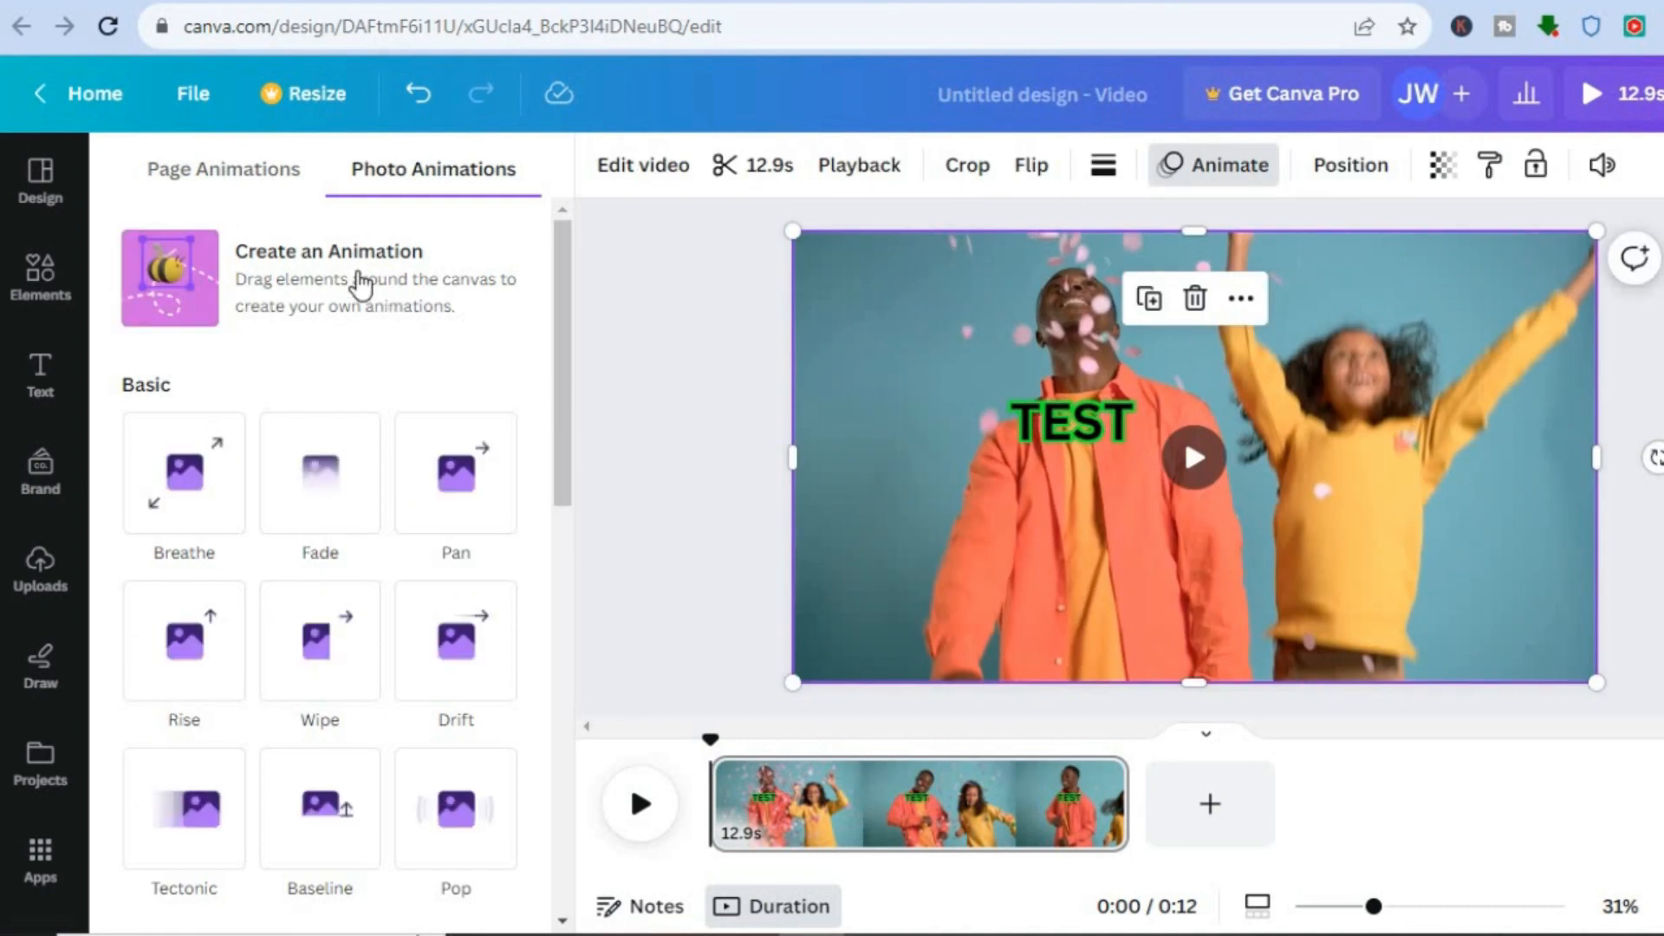
pyautogui.click(45, 290)
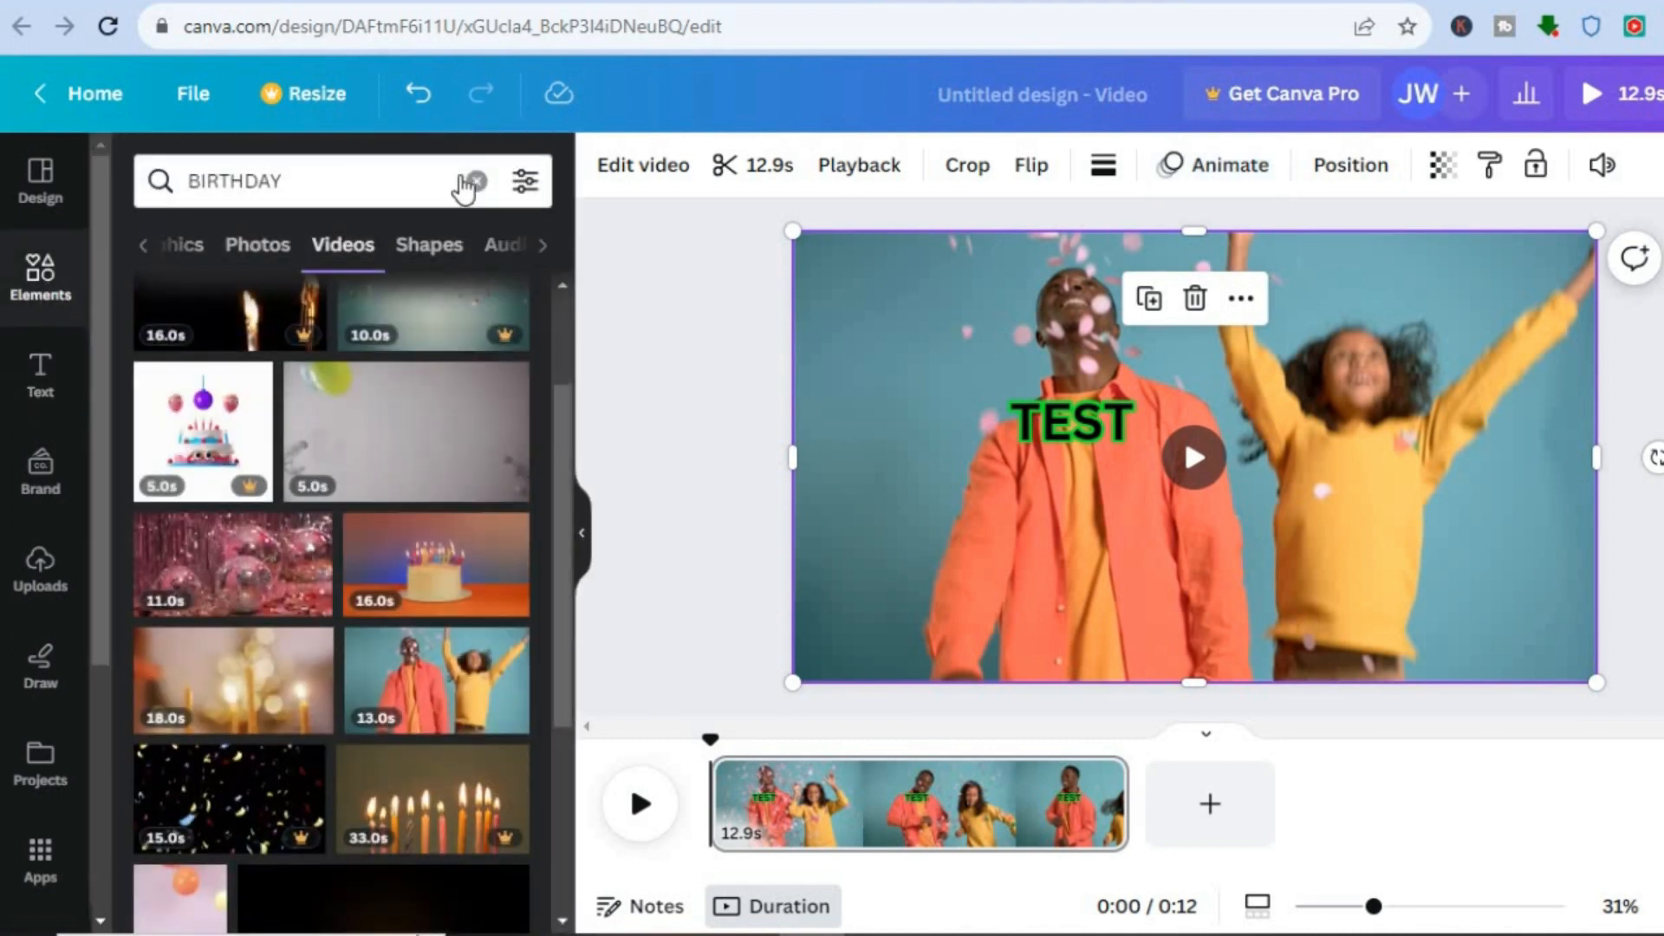
pyautogui.click(269, 251)
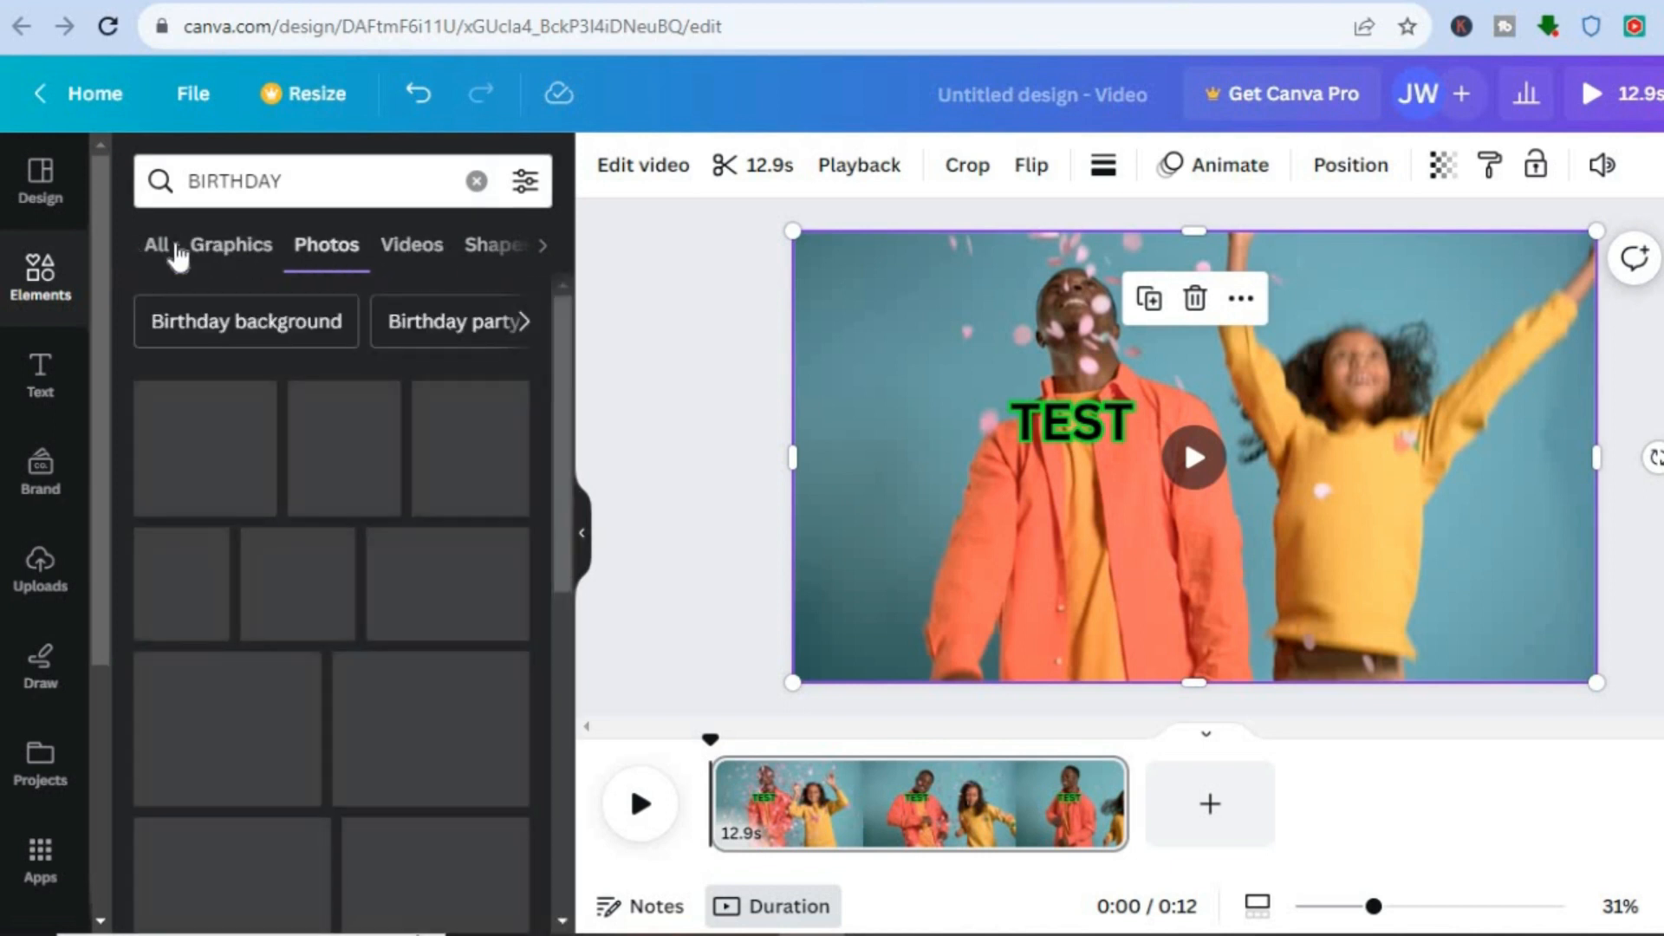
pyautogui.click(228, 248)
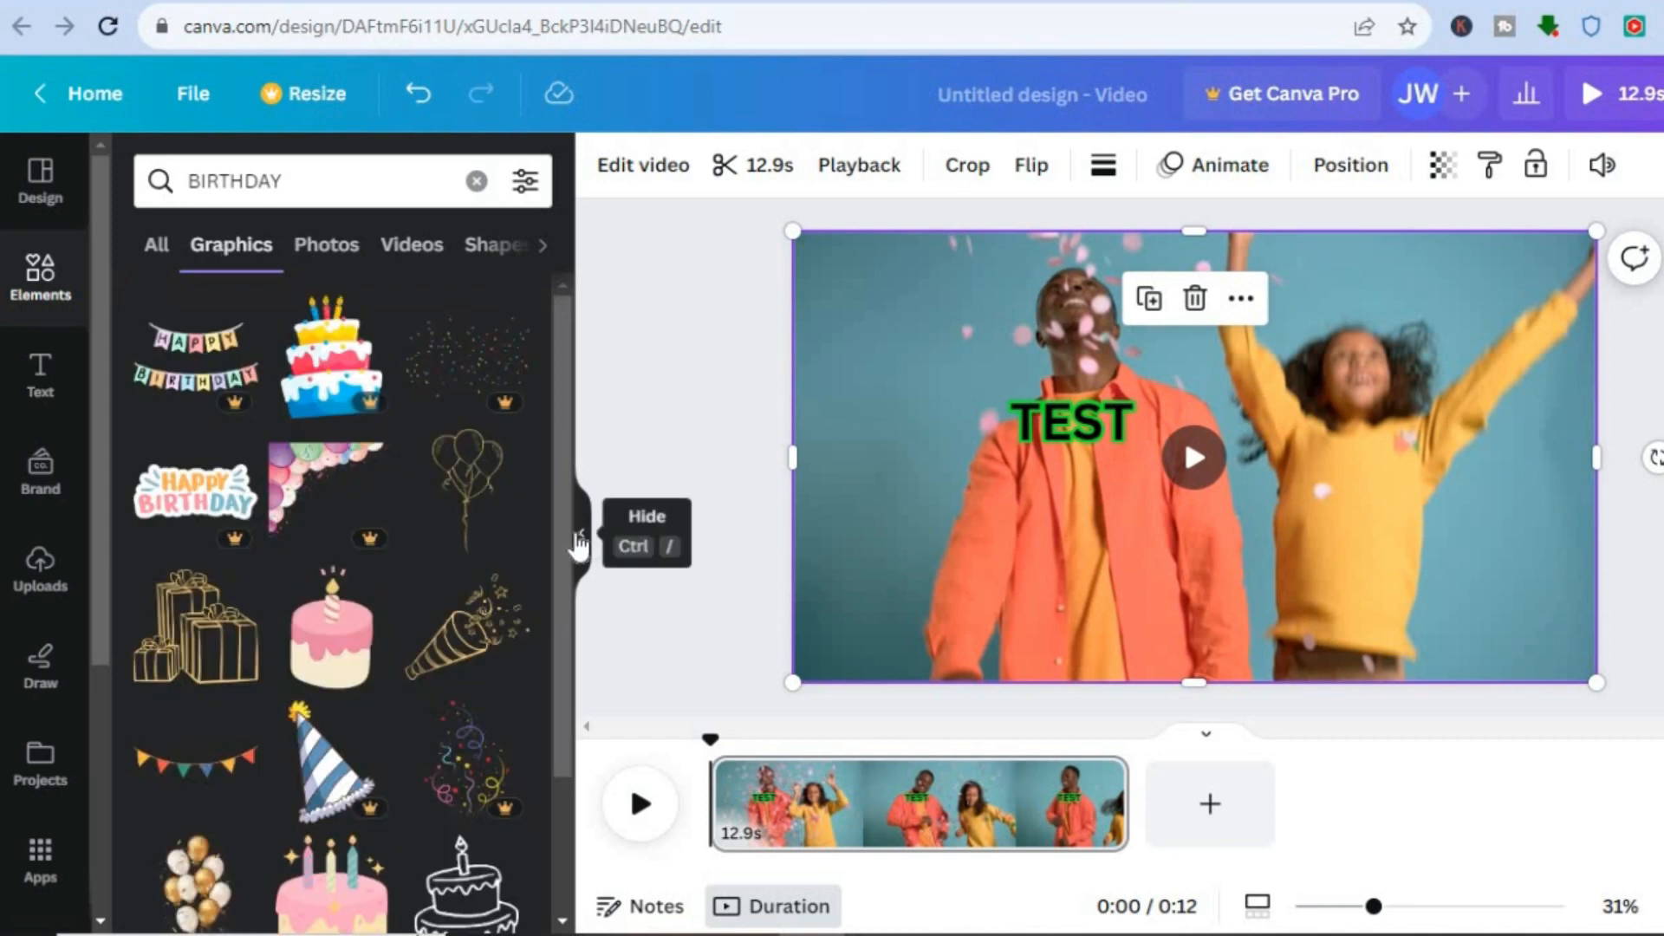
pyautogui.moveTo(563, 531); pyautogui.dragTo(578, 722)
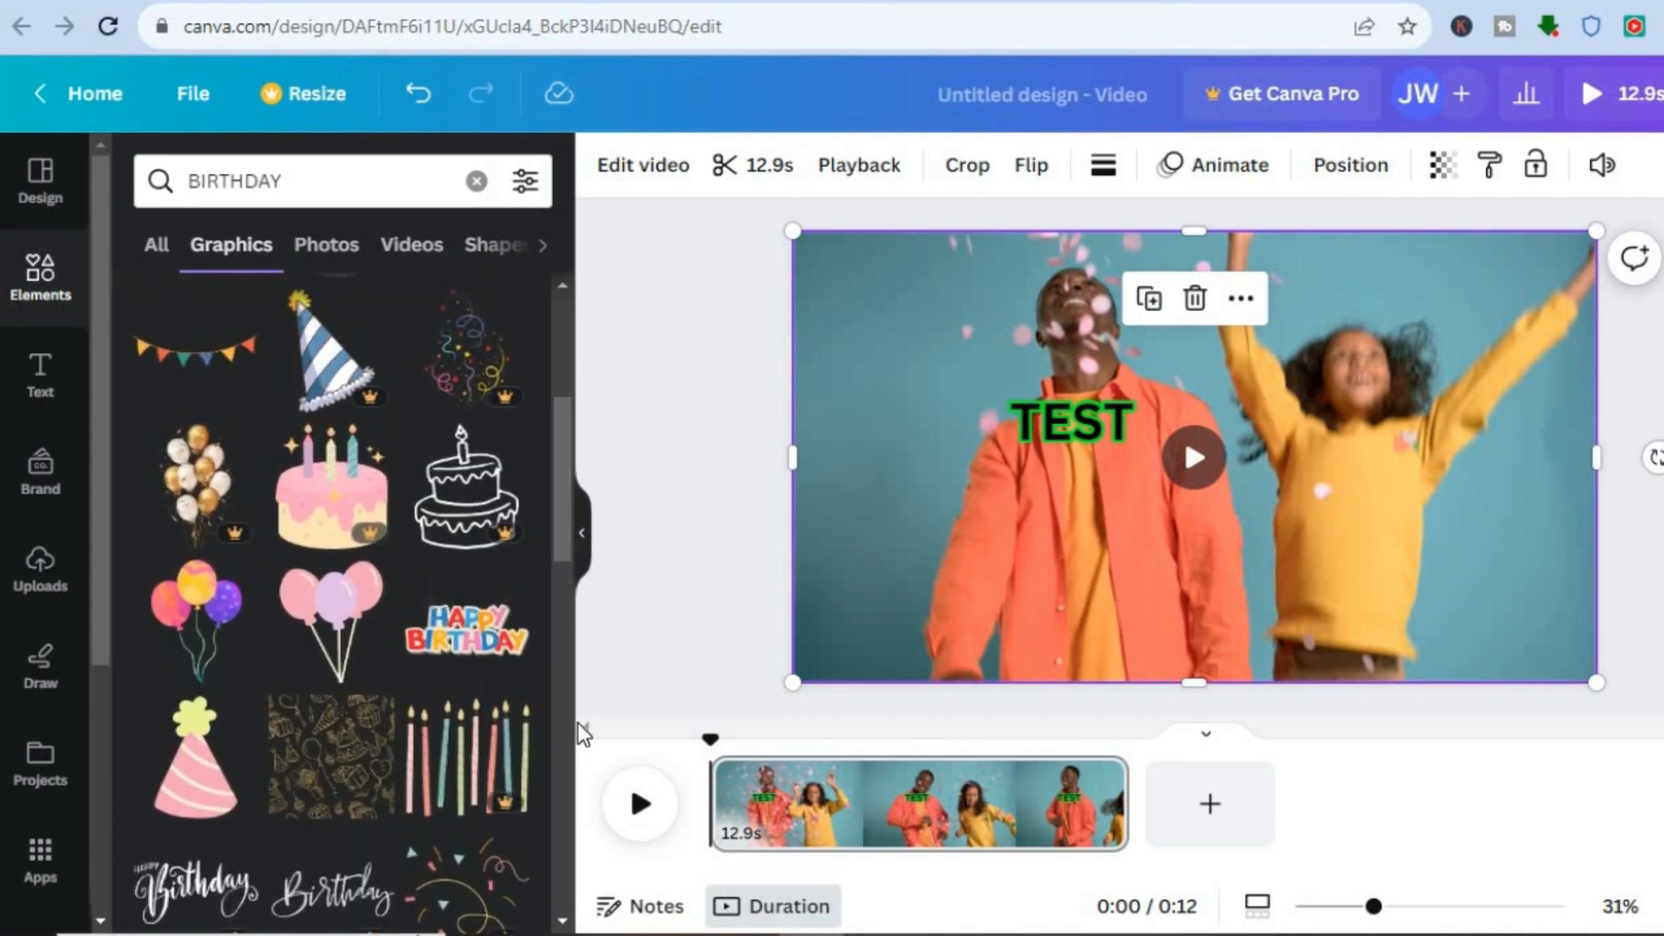
pyautogui.moveTo(199, 648); pyautogui.dragTo(1358, 403)
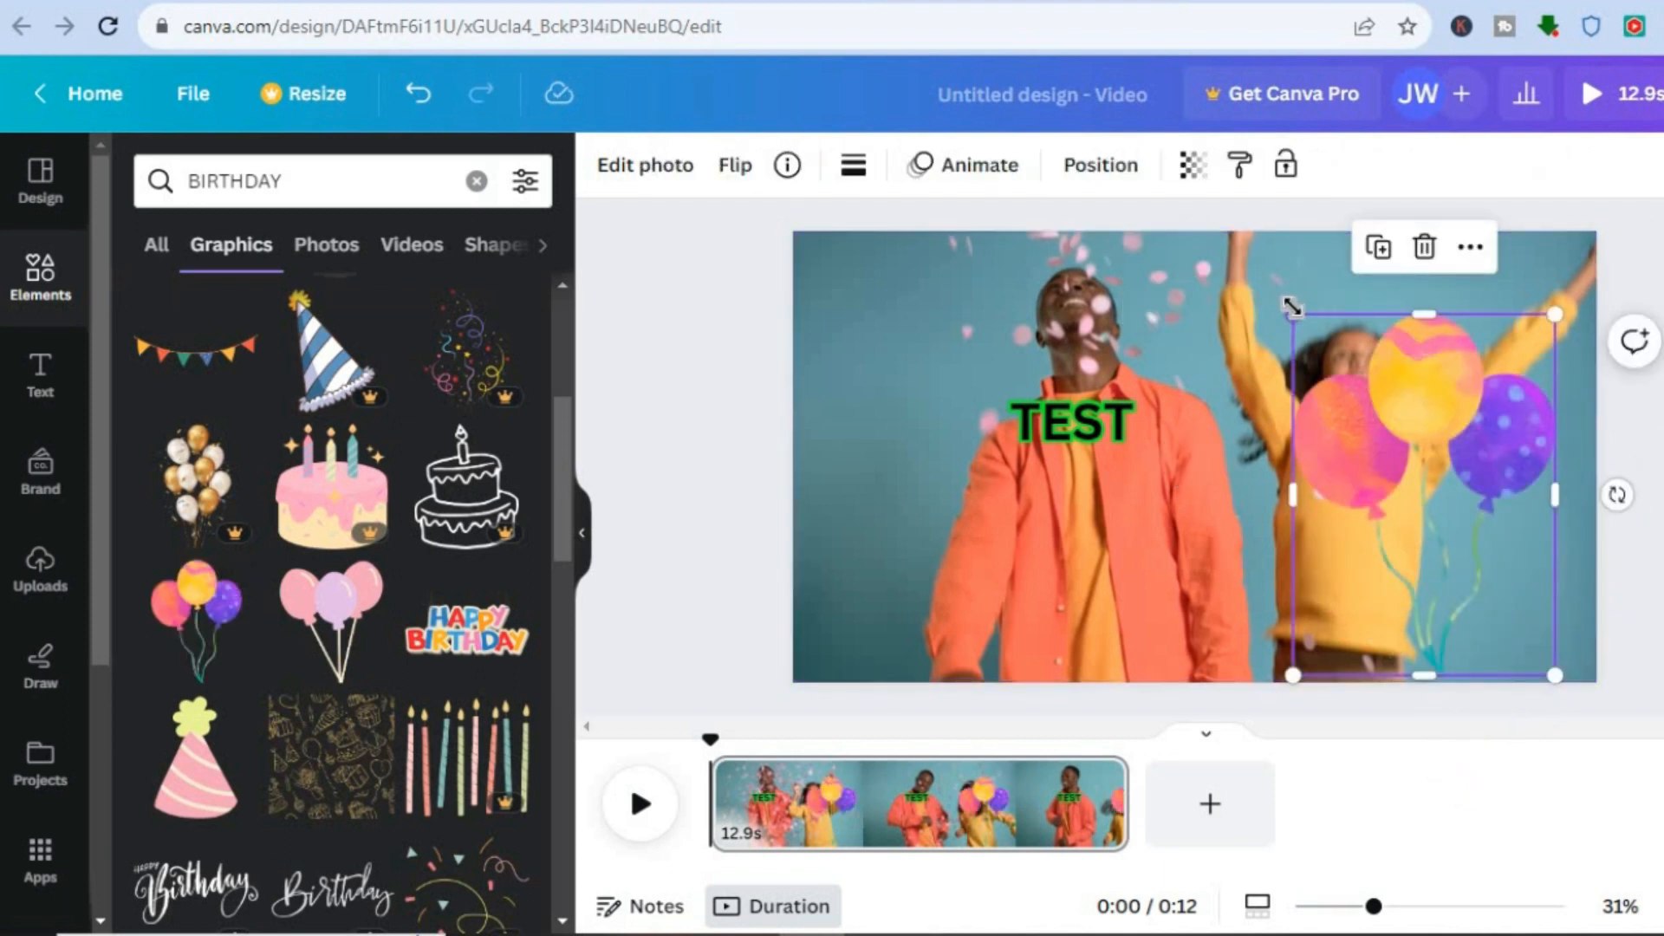
pyautogui.moveTo(1294, 316); pyautogui.dragTo(1426, 478)
pyautogui.moveTo(1512, 580); pyautogui.dragTo(1533, 587)
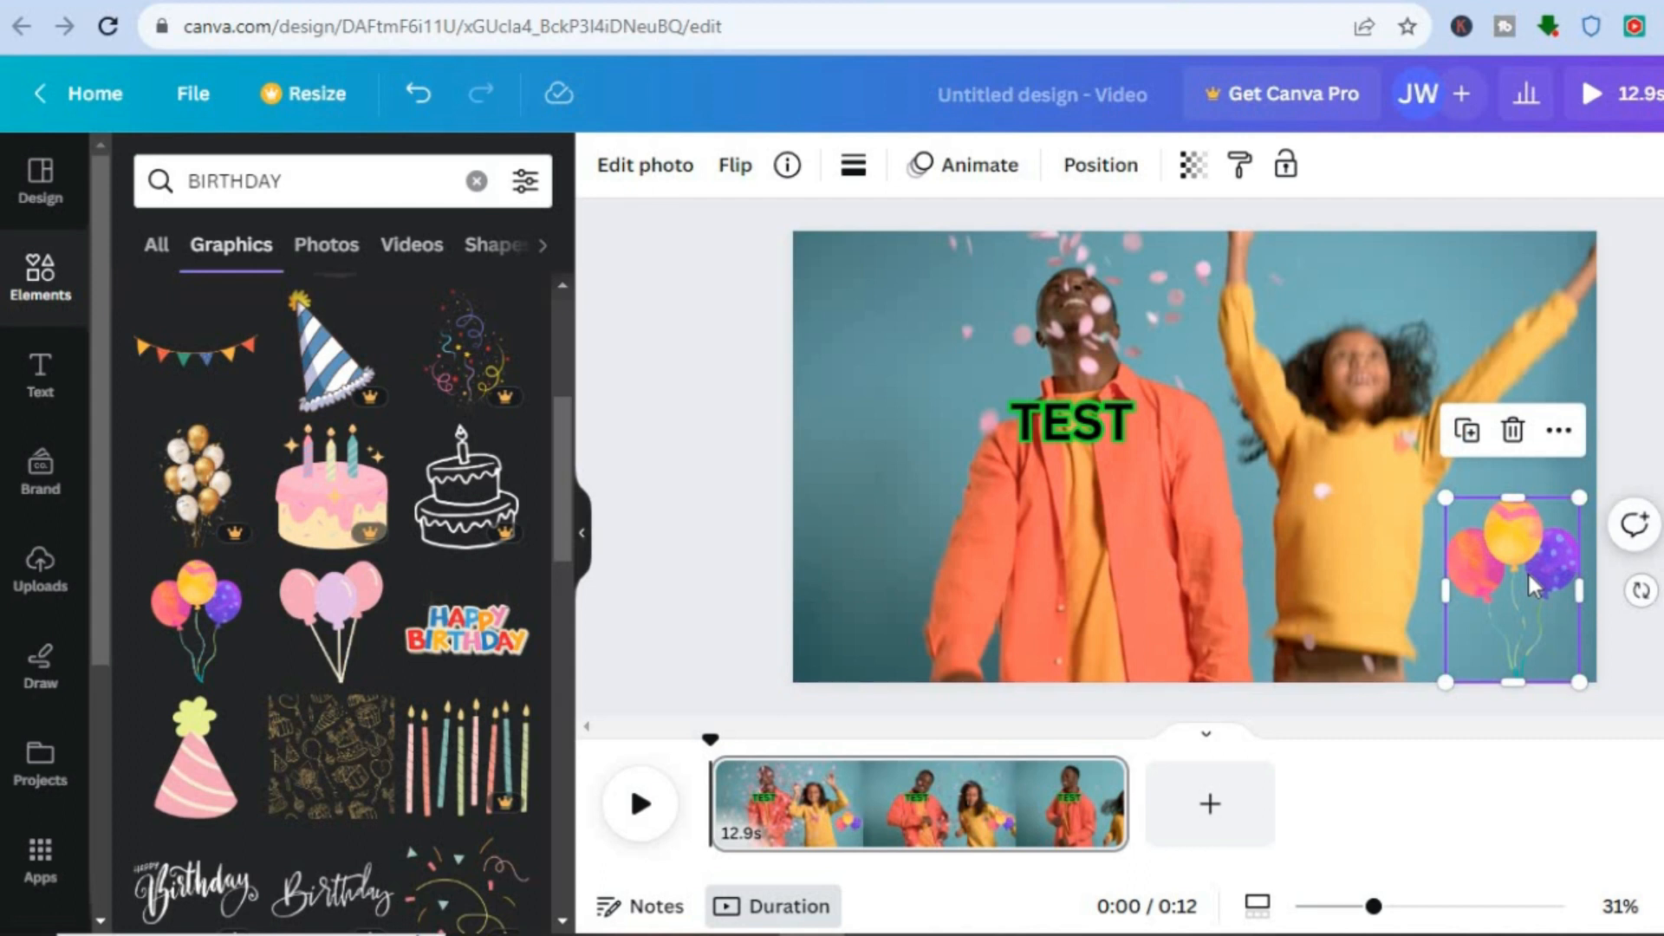
# Create a custom balloon animation rising straight up out of the frame with the Smooth movement style, and preview the video.
pyautogui.click(965, 174)
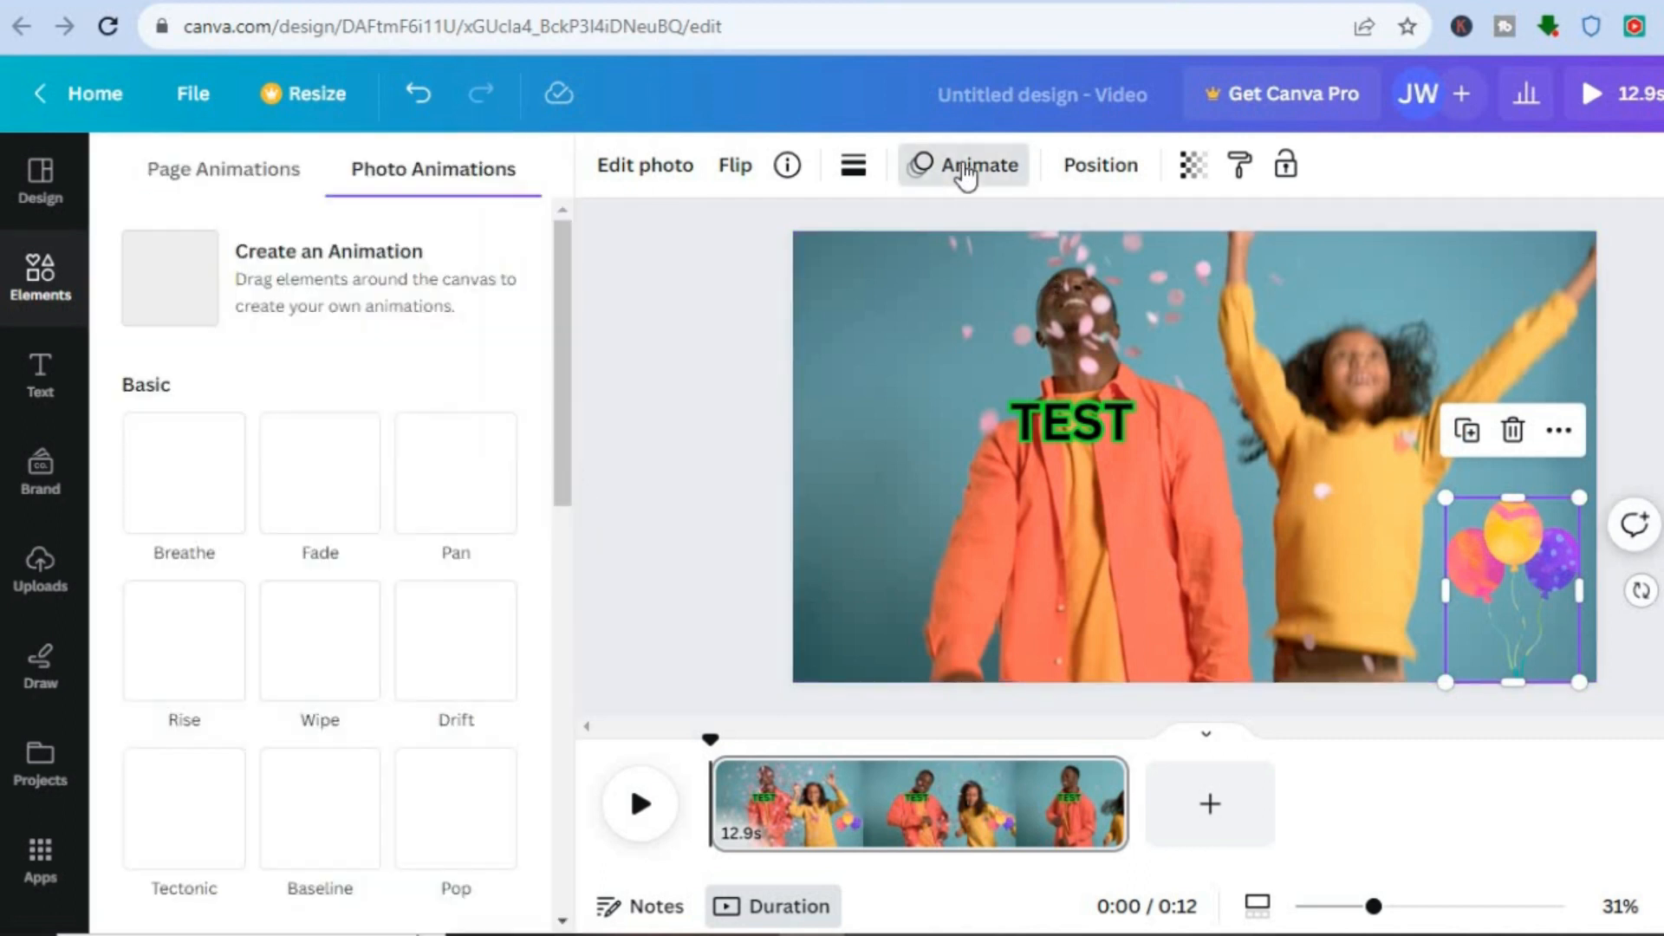
pyautogui.click(170, 295)
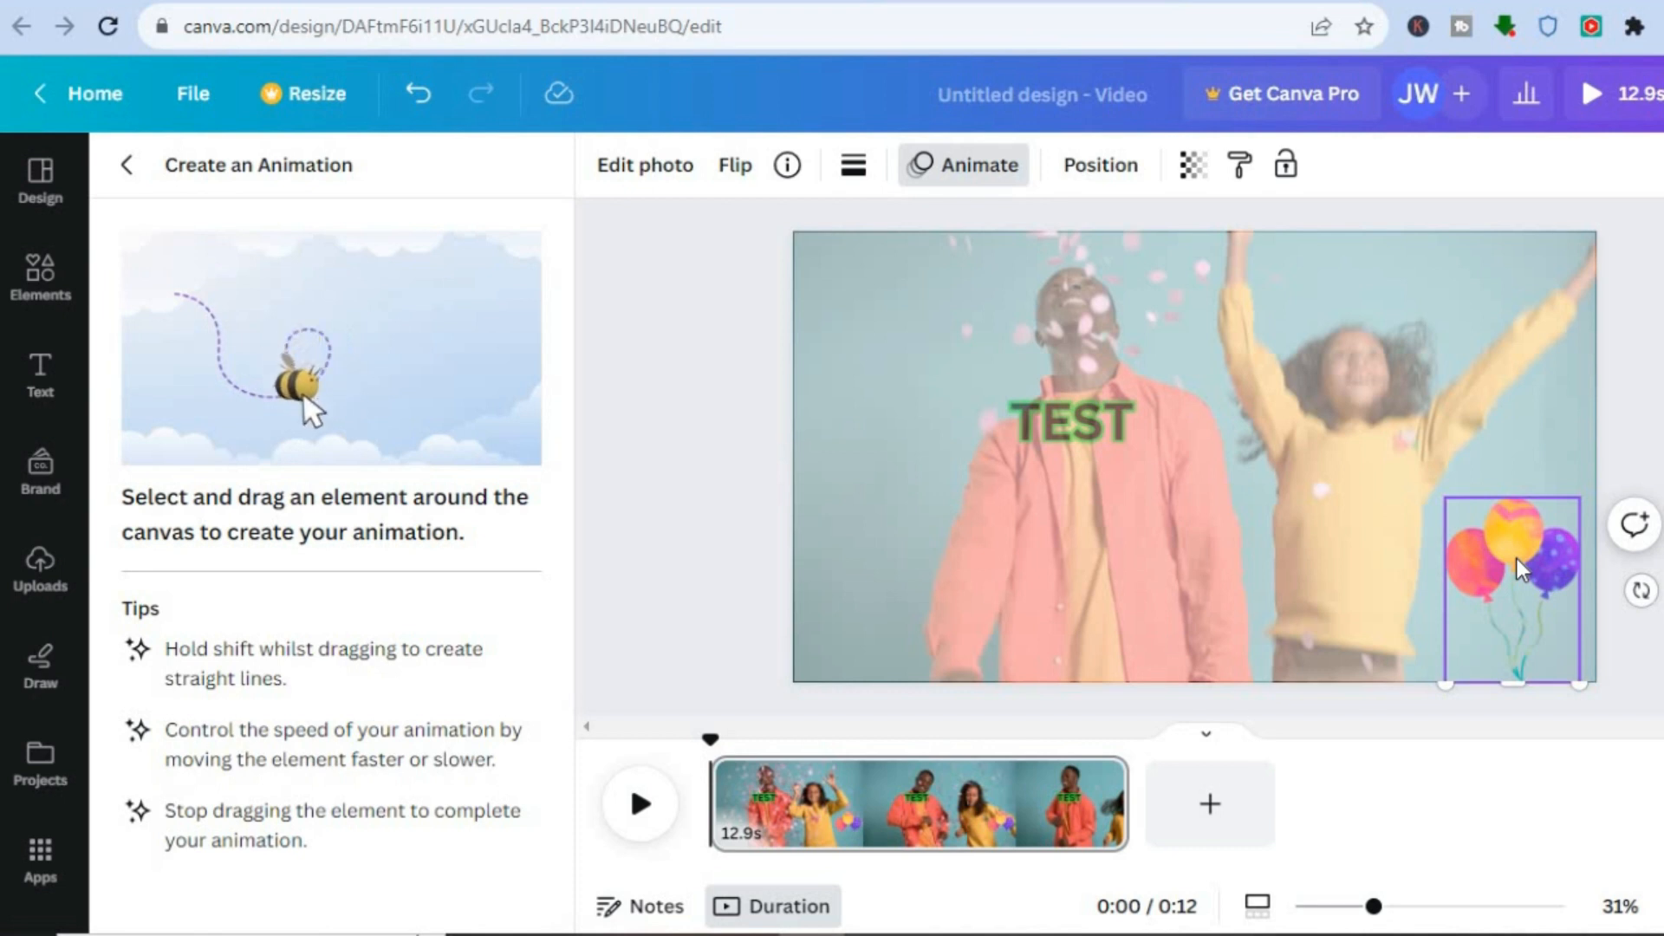
pyautogui.moveTo(1517, 559); pyautogui.dragTo(1496, 95)
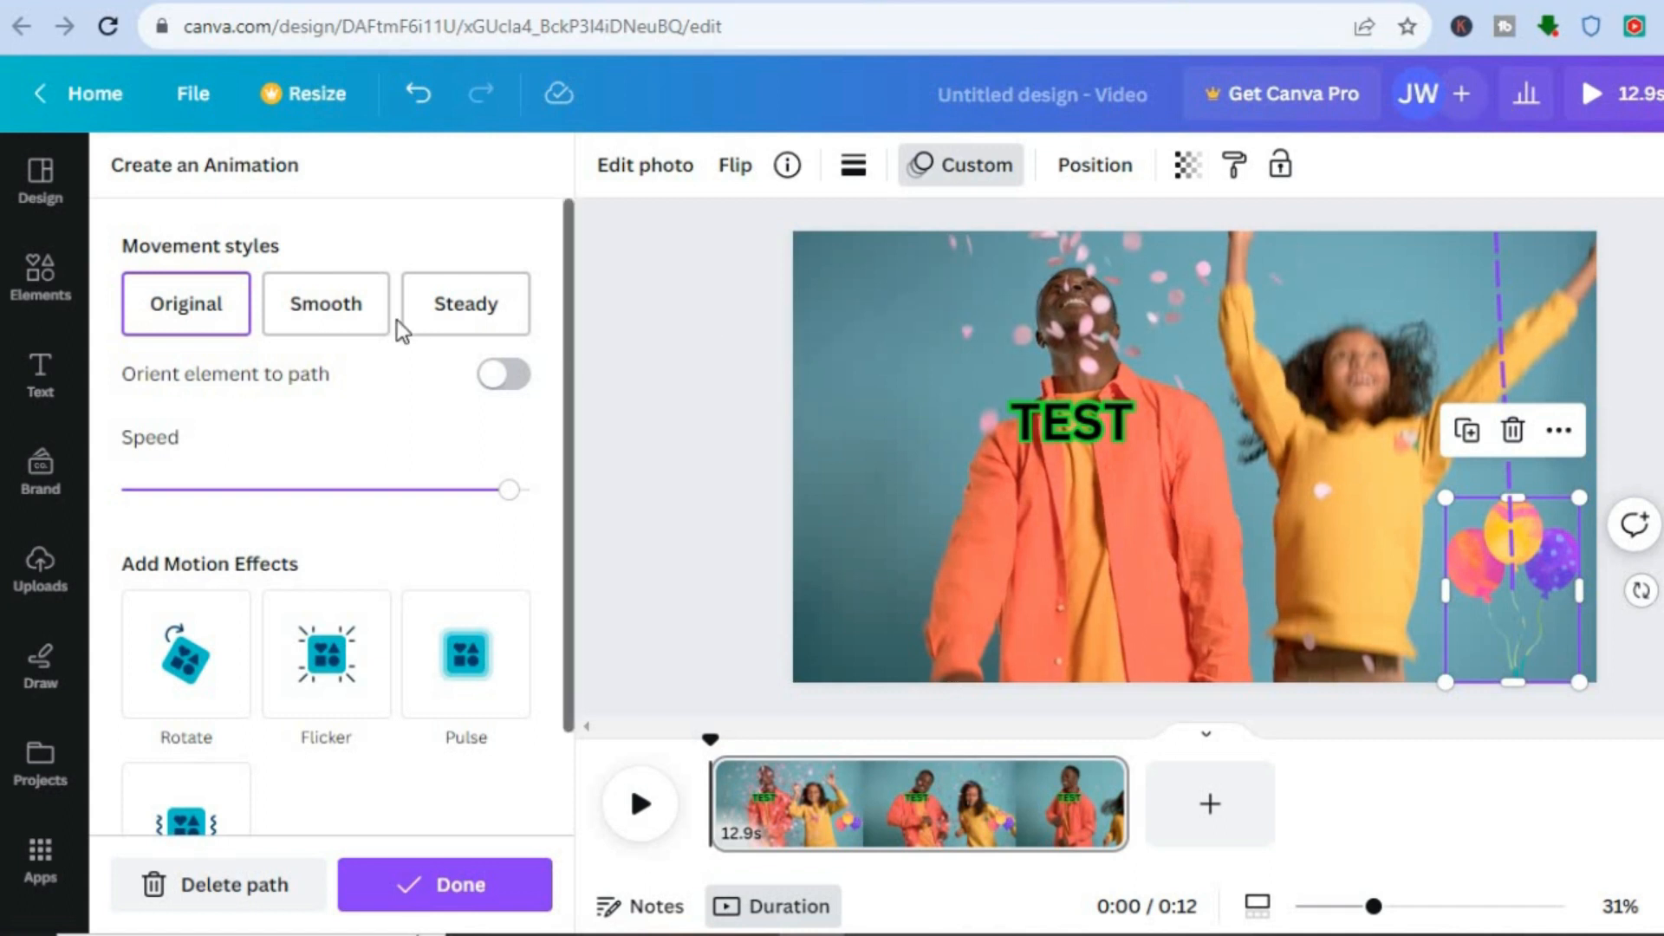
pyautogui.click(343, 317)
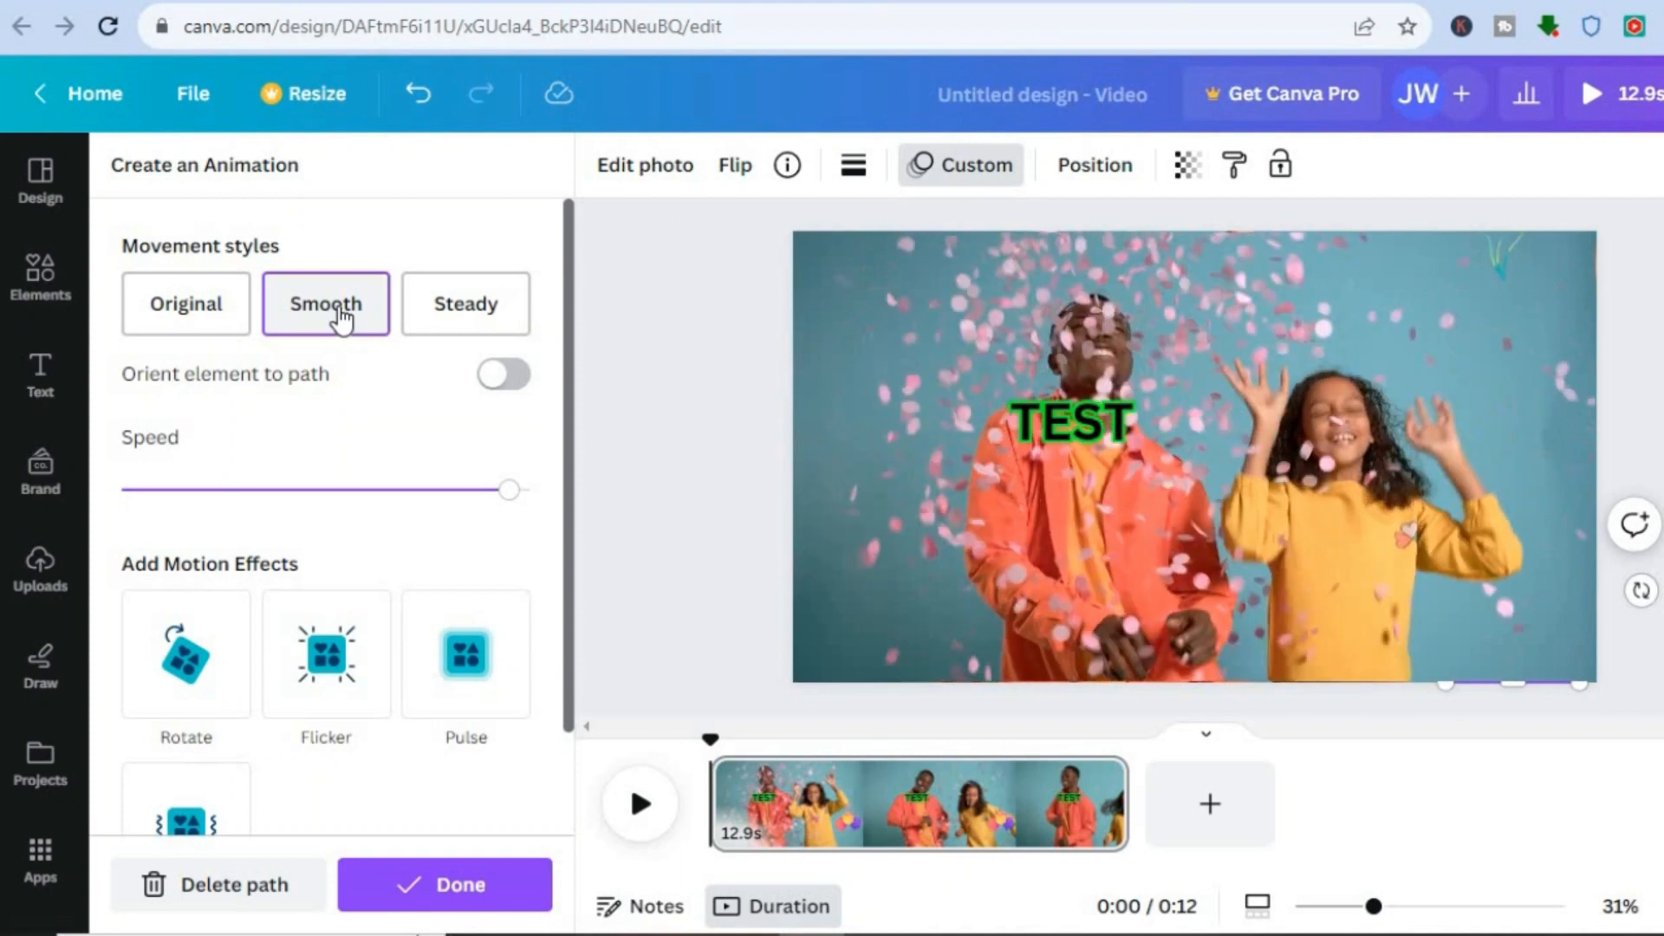
pyautogui.click(438, 880)
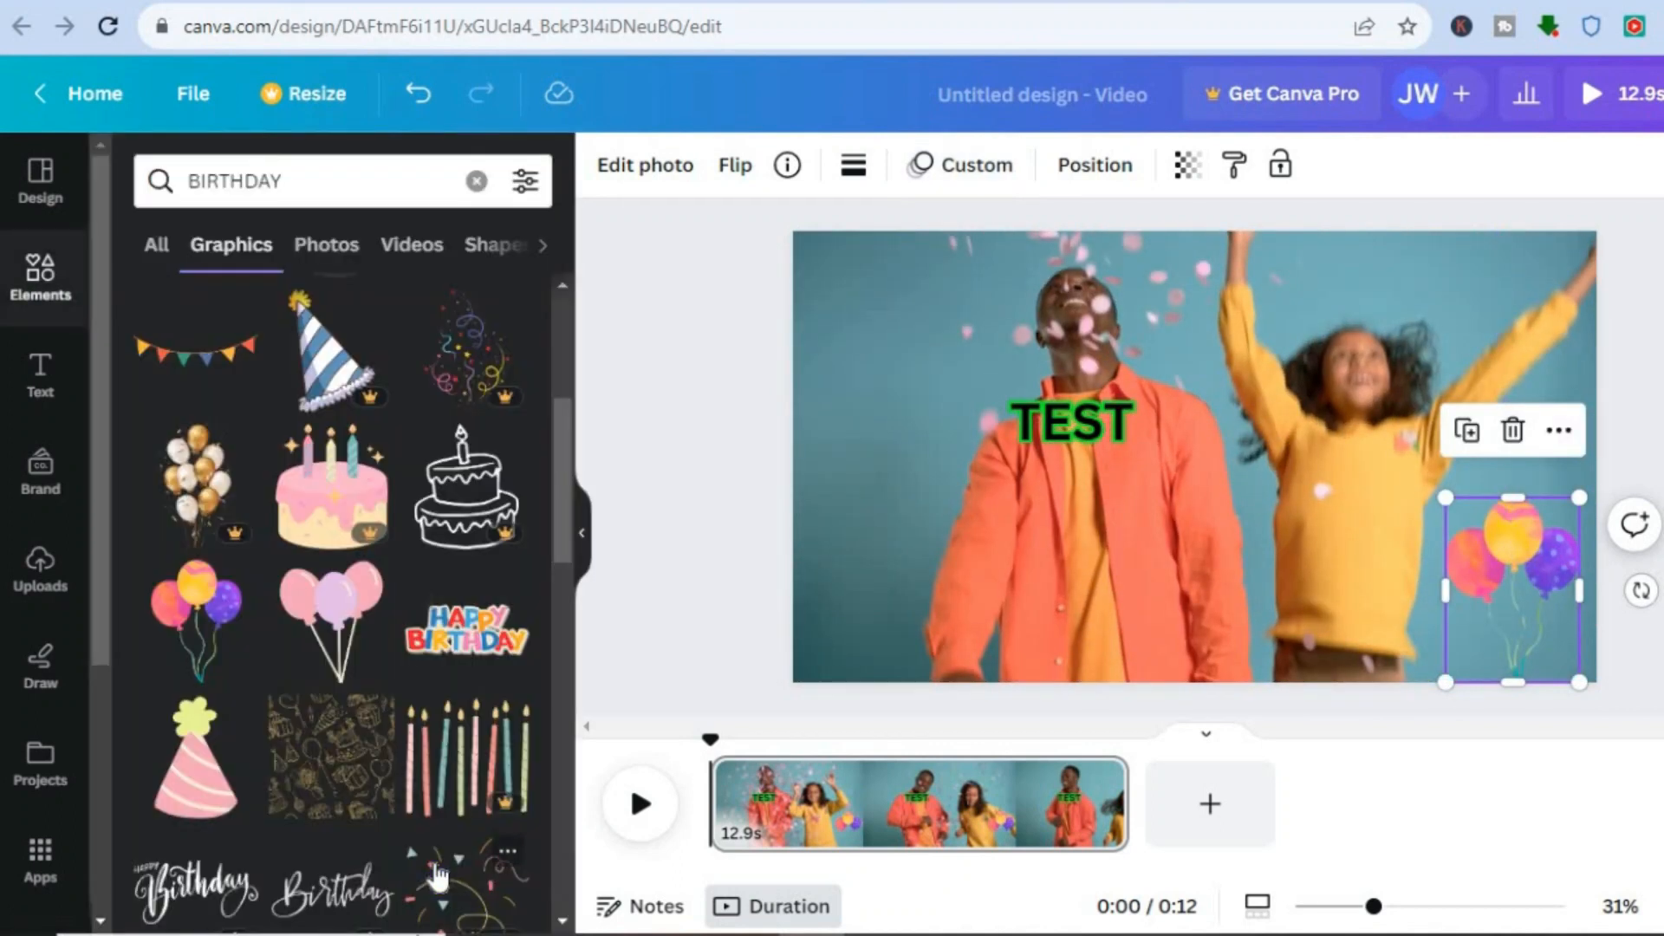
pyautogui.click(642, 799)
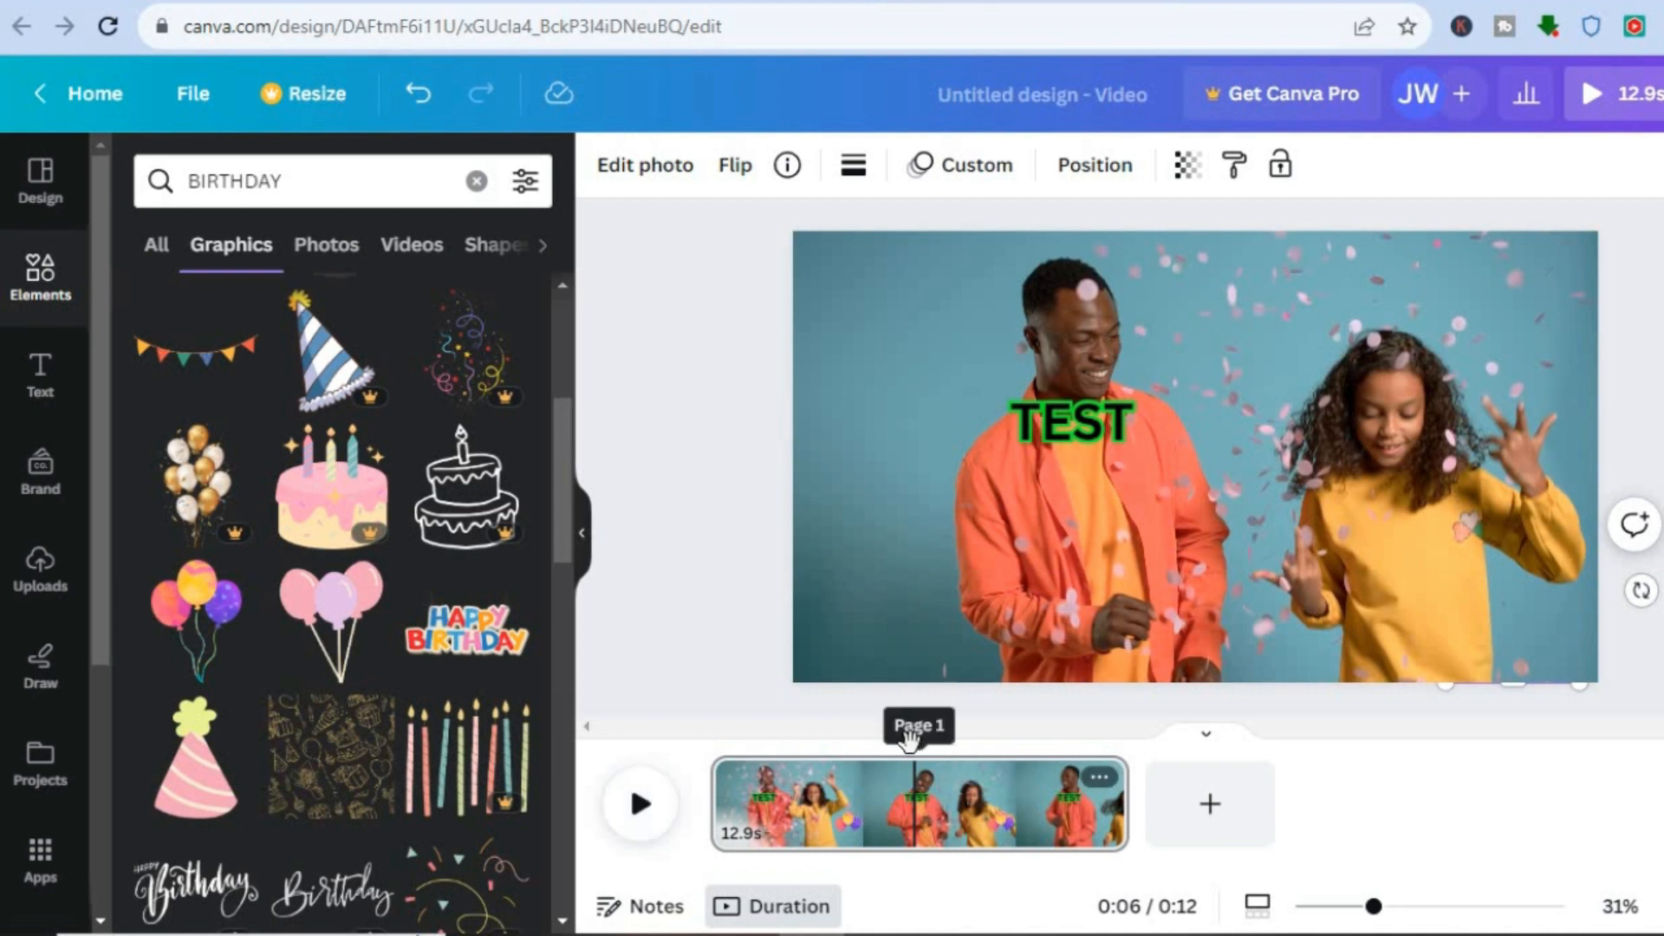
pyautogui.moveTo(889, 750); pyautogui.dragTo(711, 745)
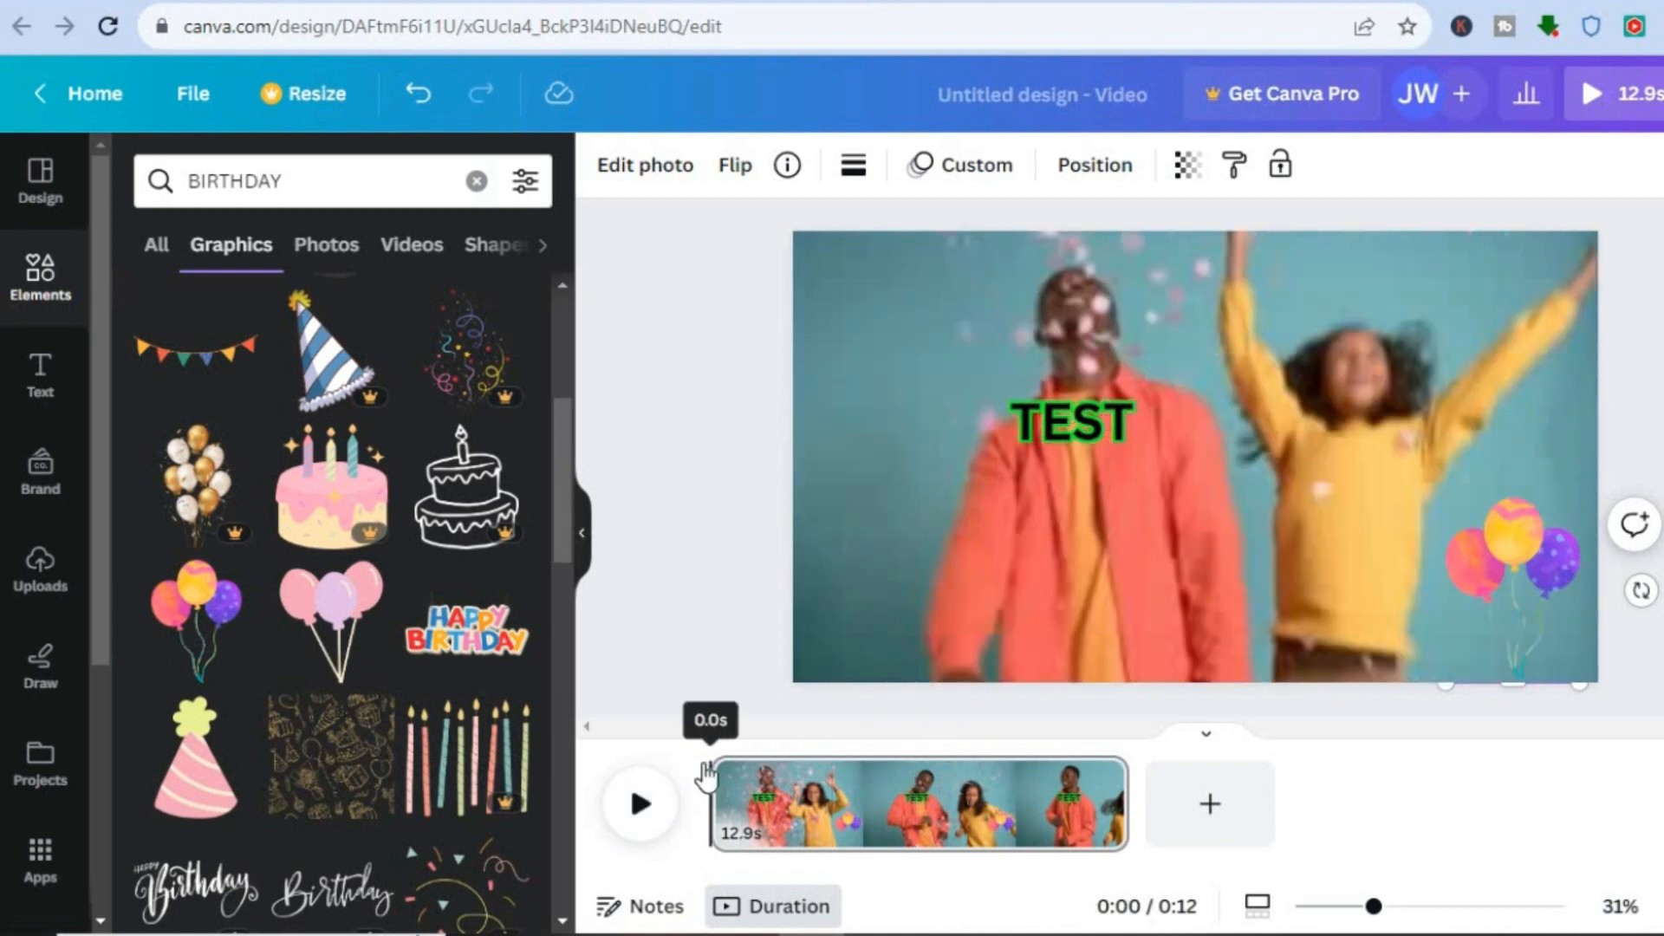
# Examine the uploaded audio recordings available for the video.
pyautogui.click(59, 572)
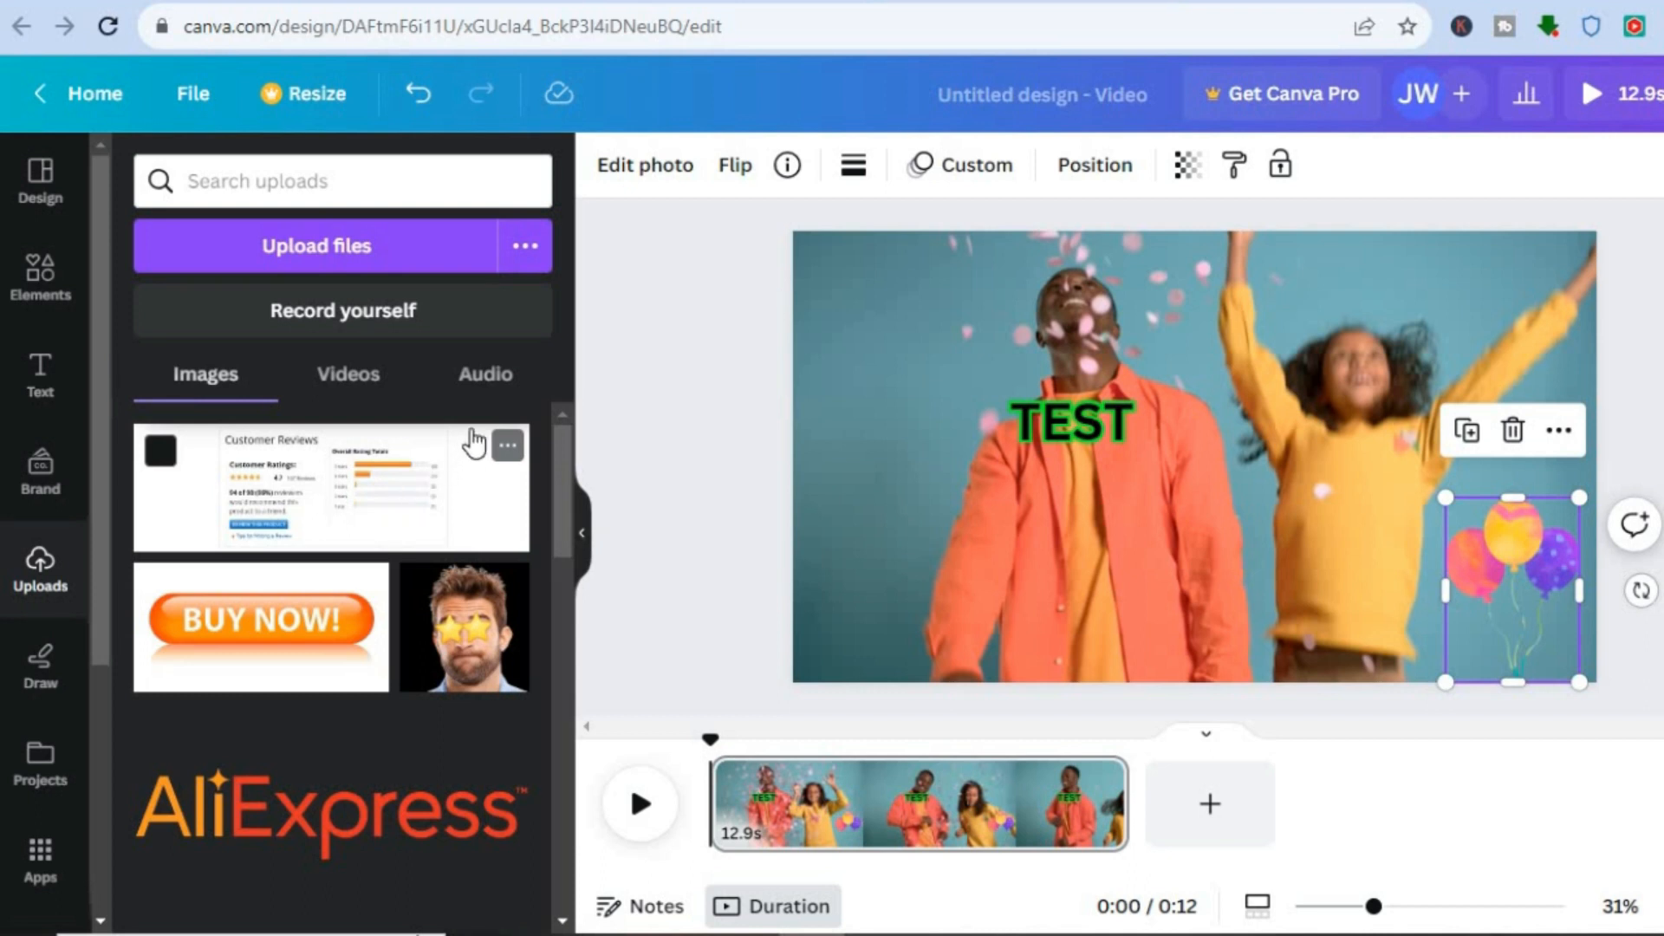
pyautogui.click(487, 377)
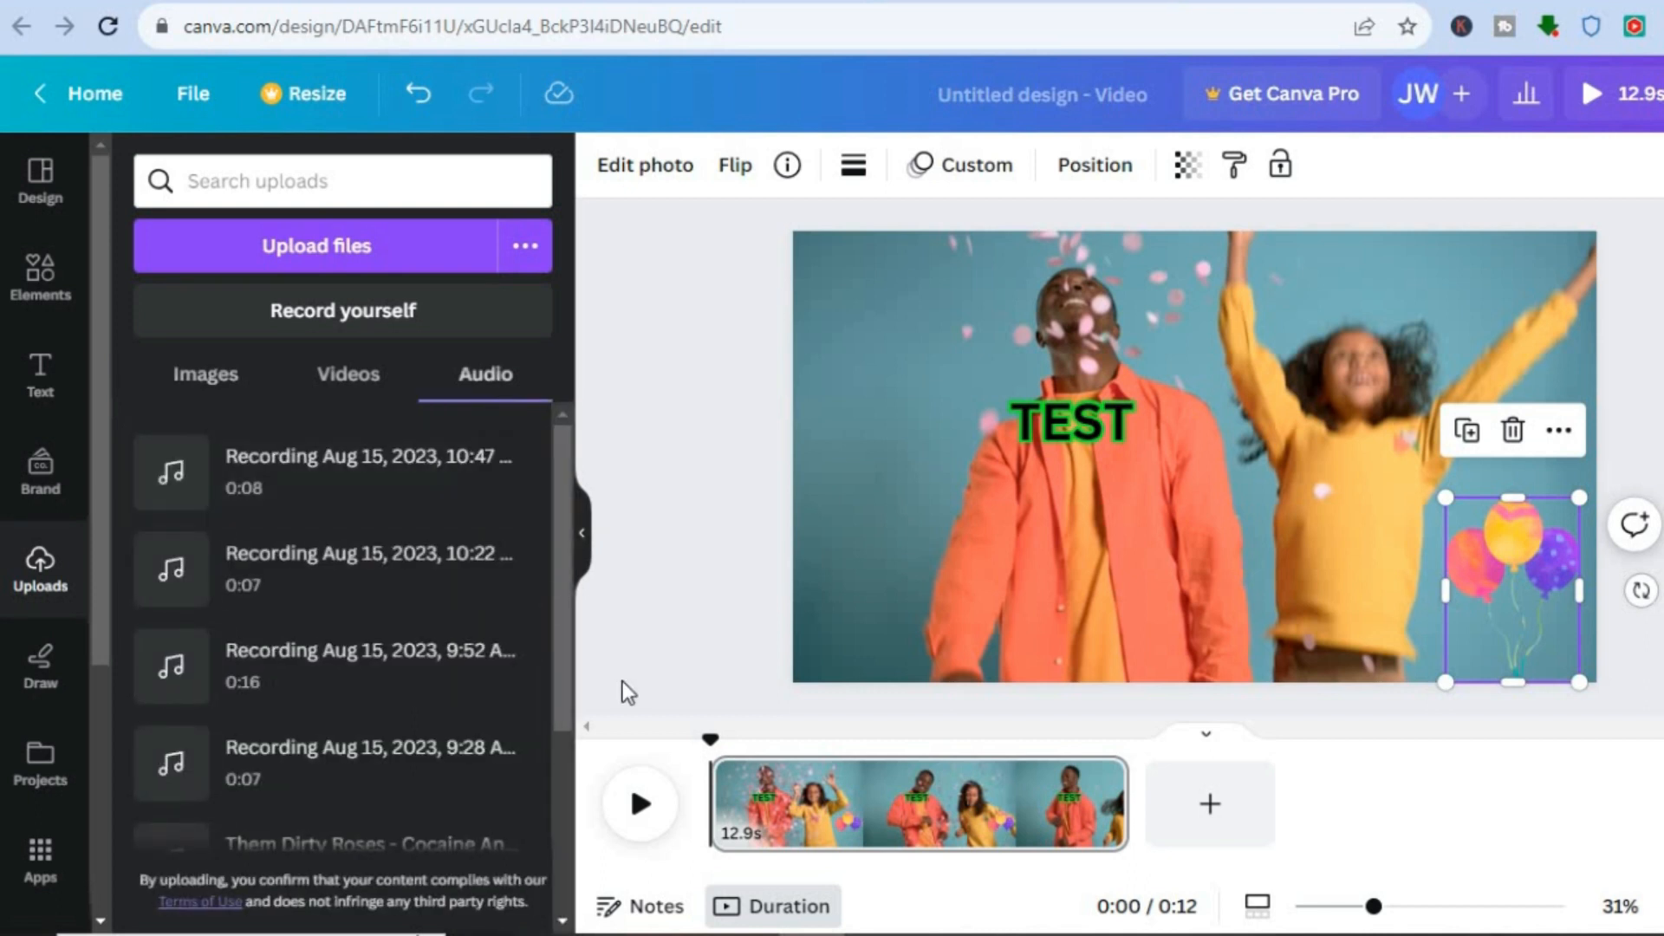
pyautogui.moveTo(277, 552)
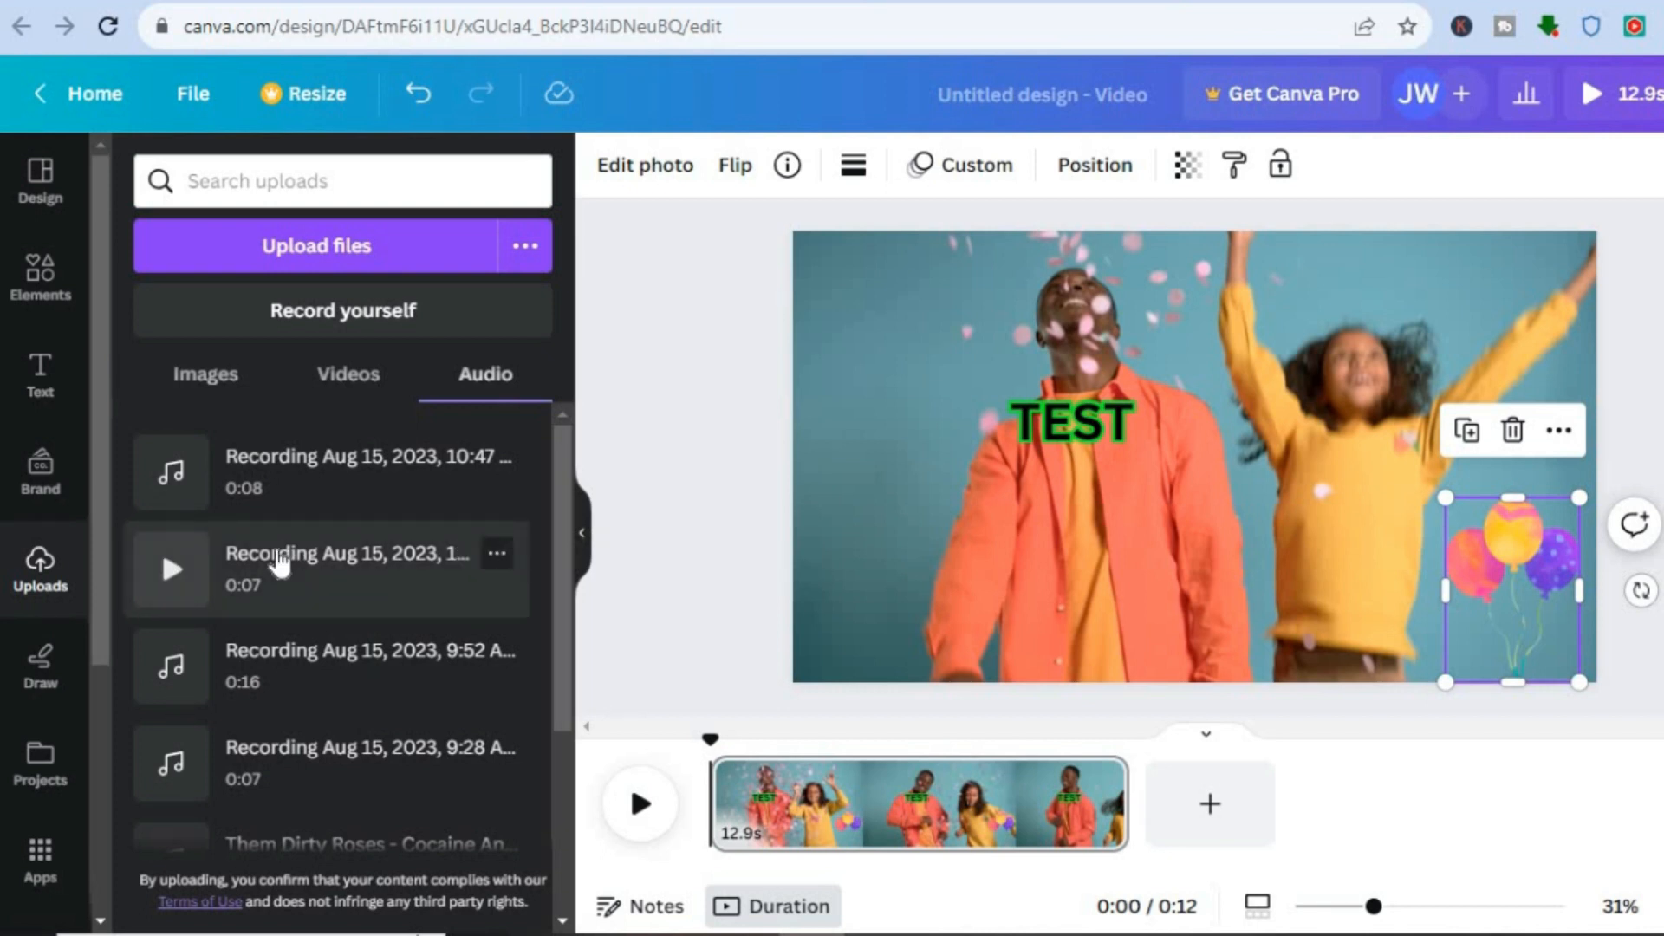
# Add a happy birthday song from the birthday audio results as a track under the clip and check its track options.
pyautogui.click(15, 283)
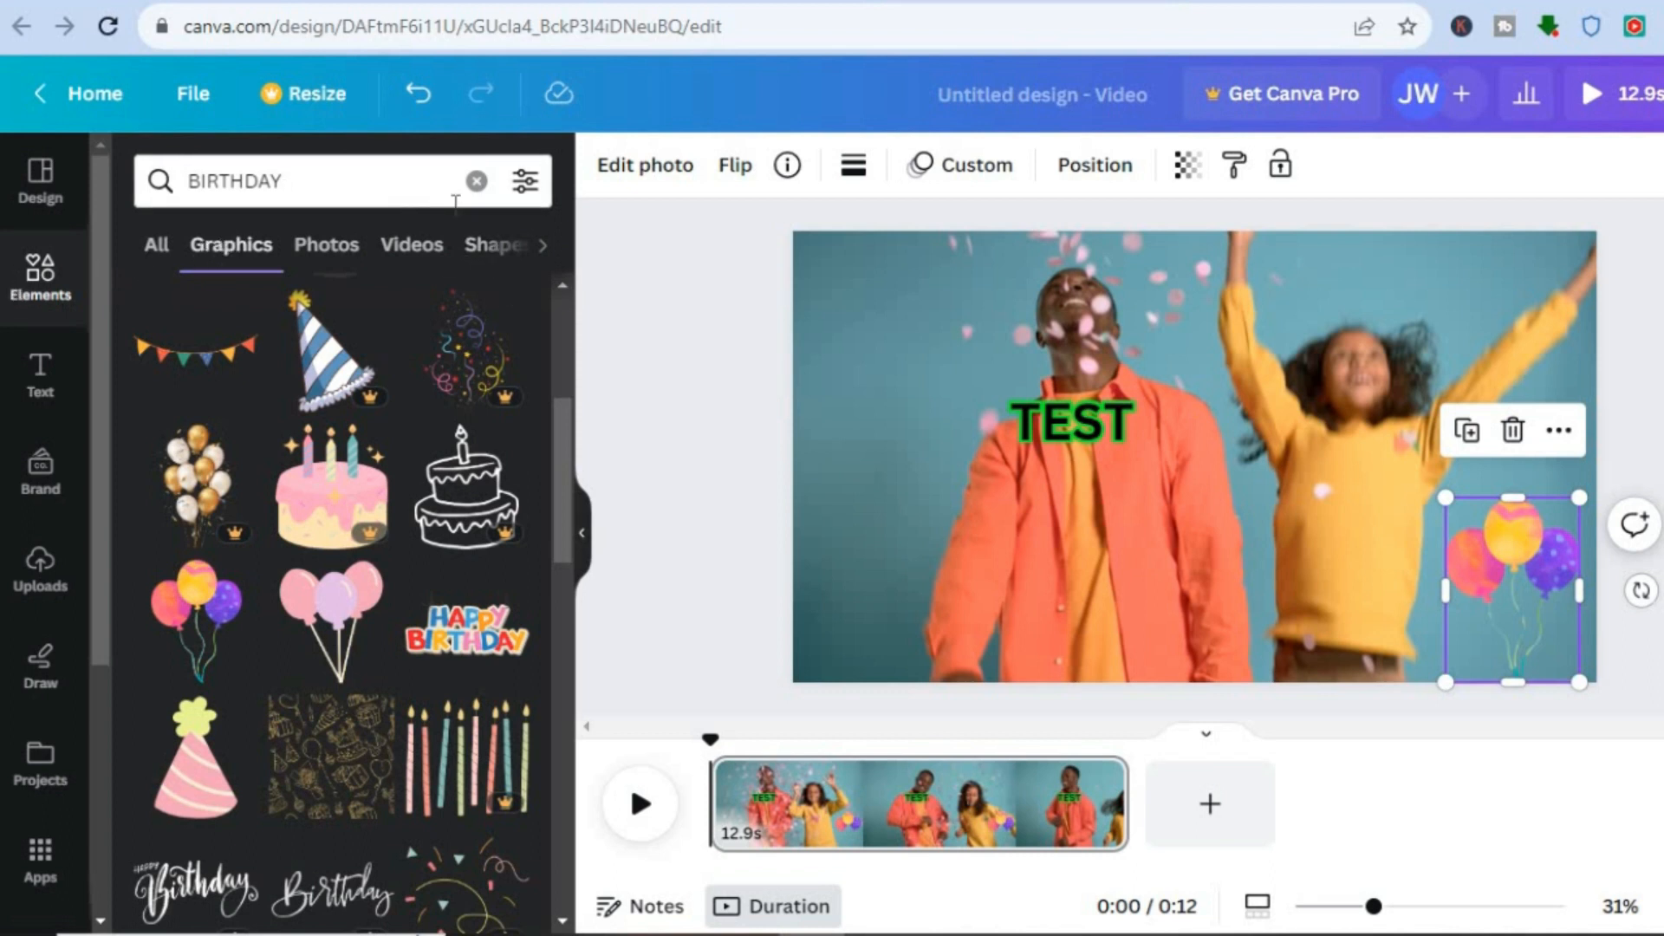
pyautogui.click(543, 247)
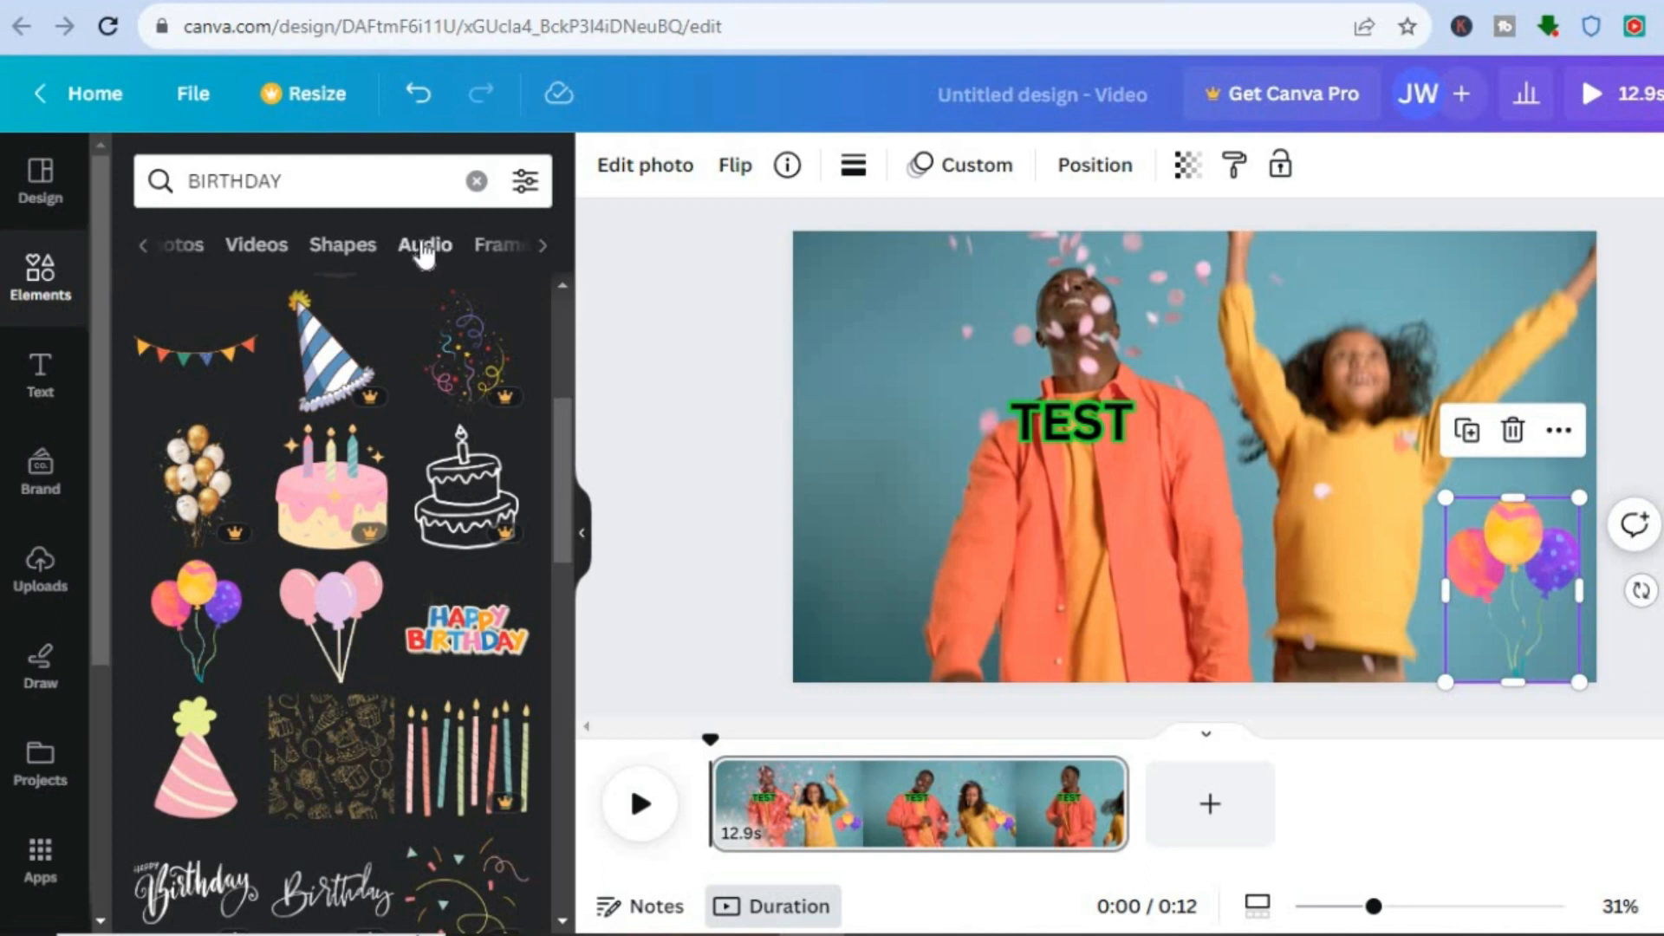
pyautogui.click(424, 251)
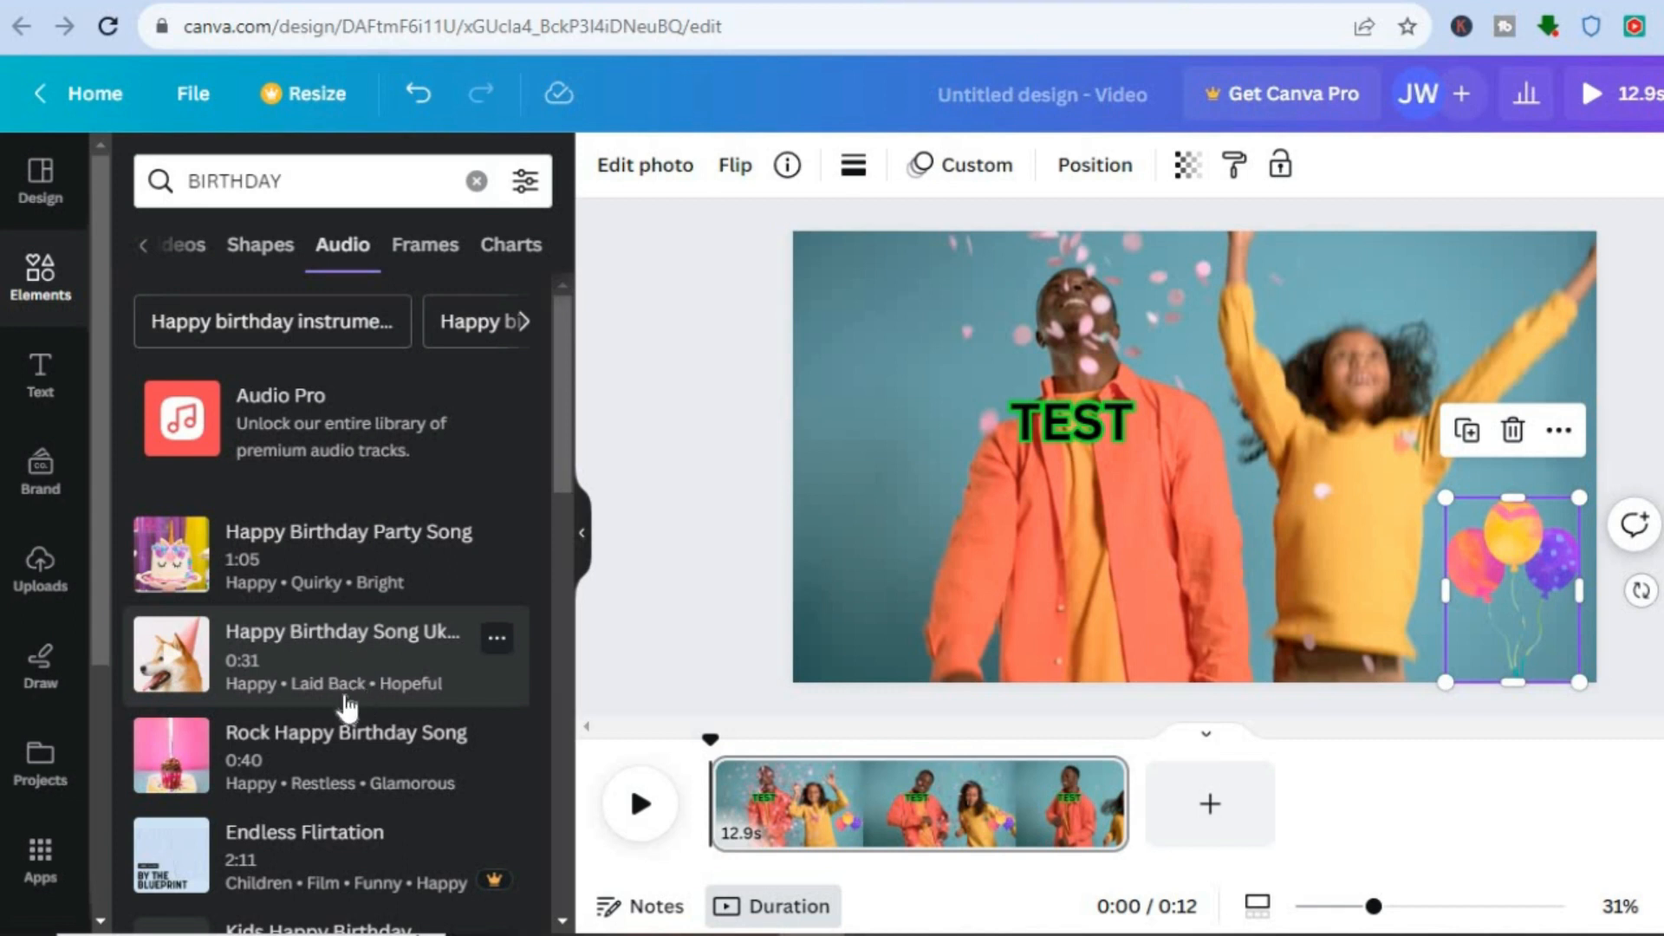
pyautogui.moveTo(731, 660); pyautogui.dragTo(816, 837)
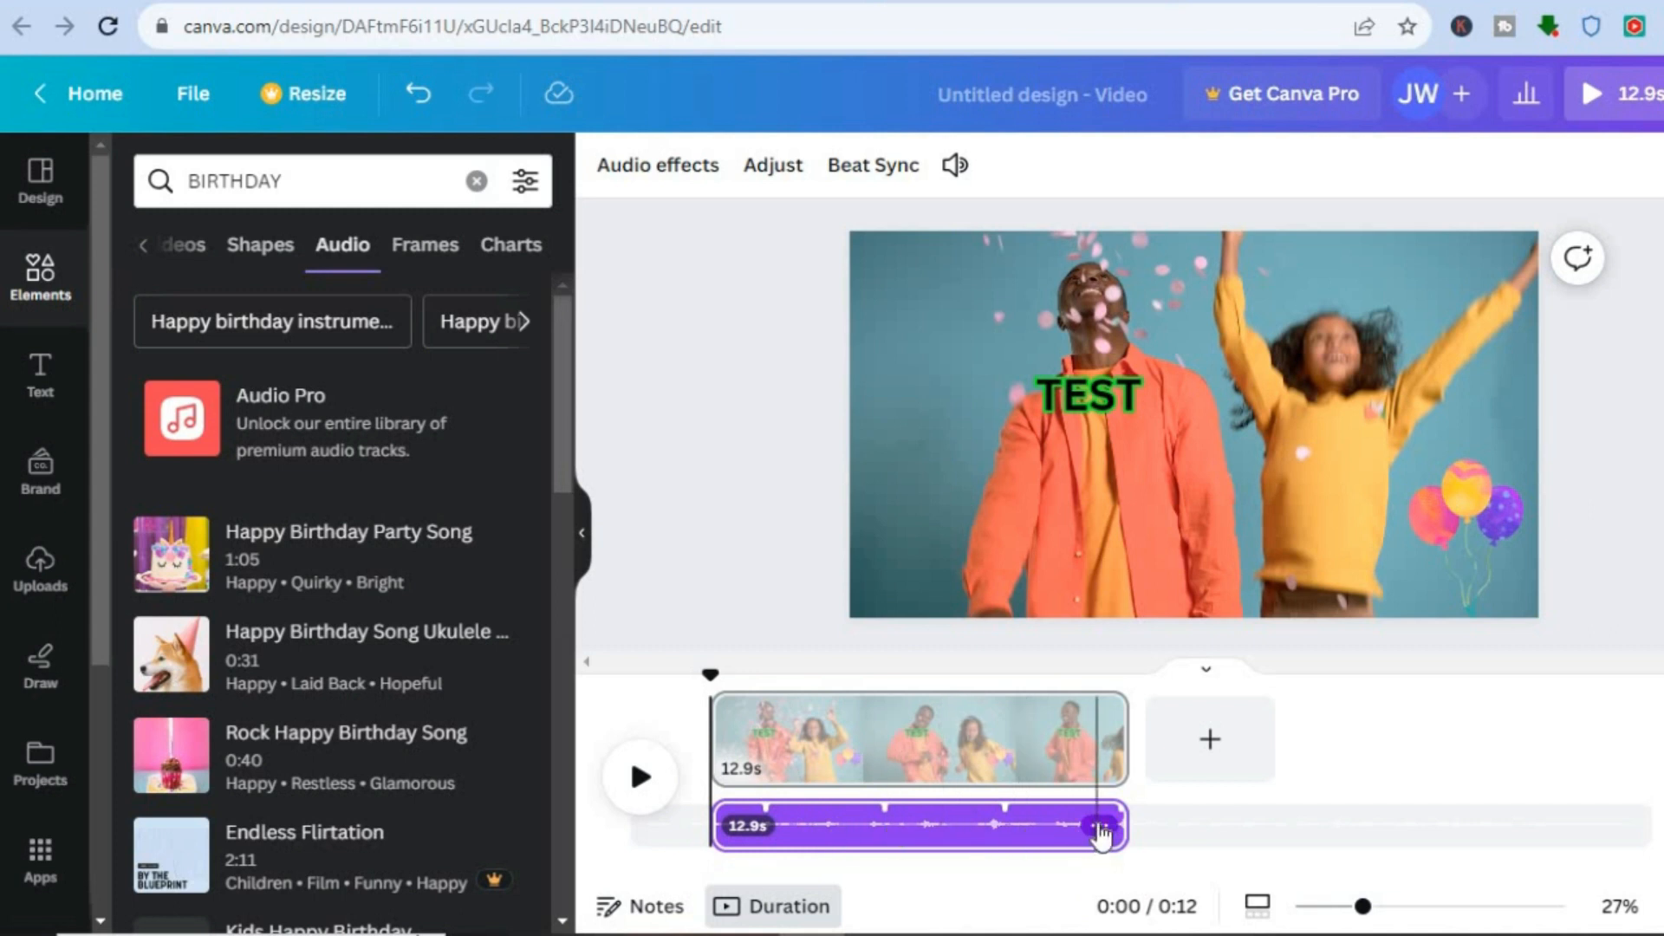
pyautogui.click(1099, 827)
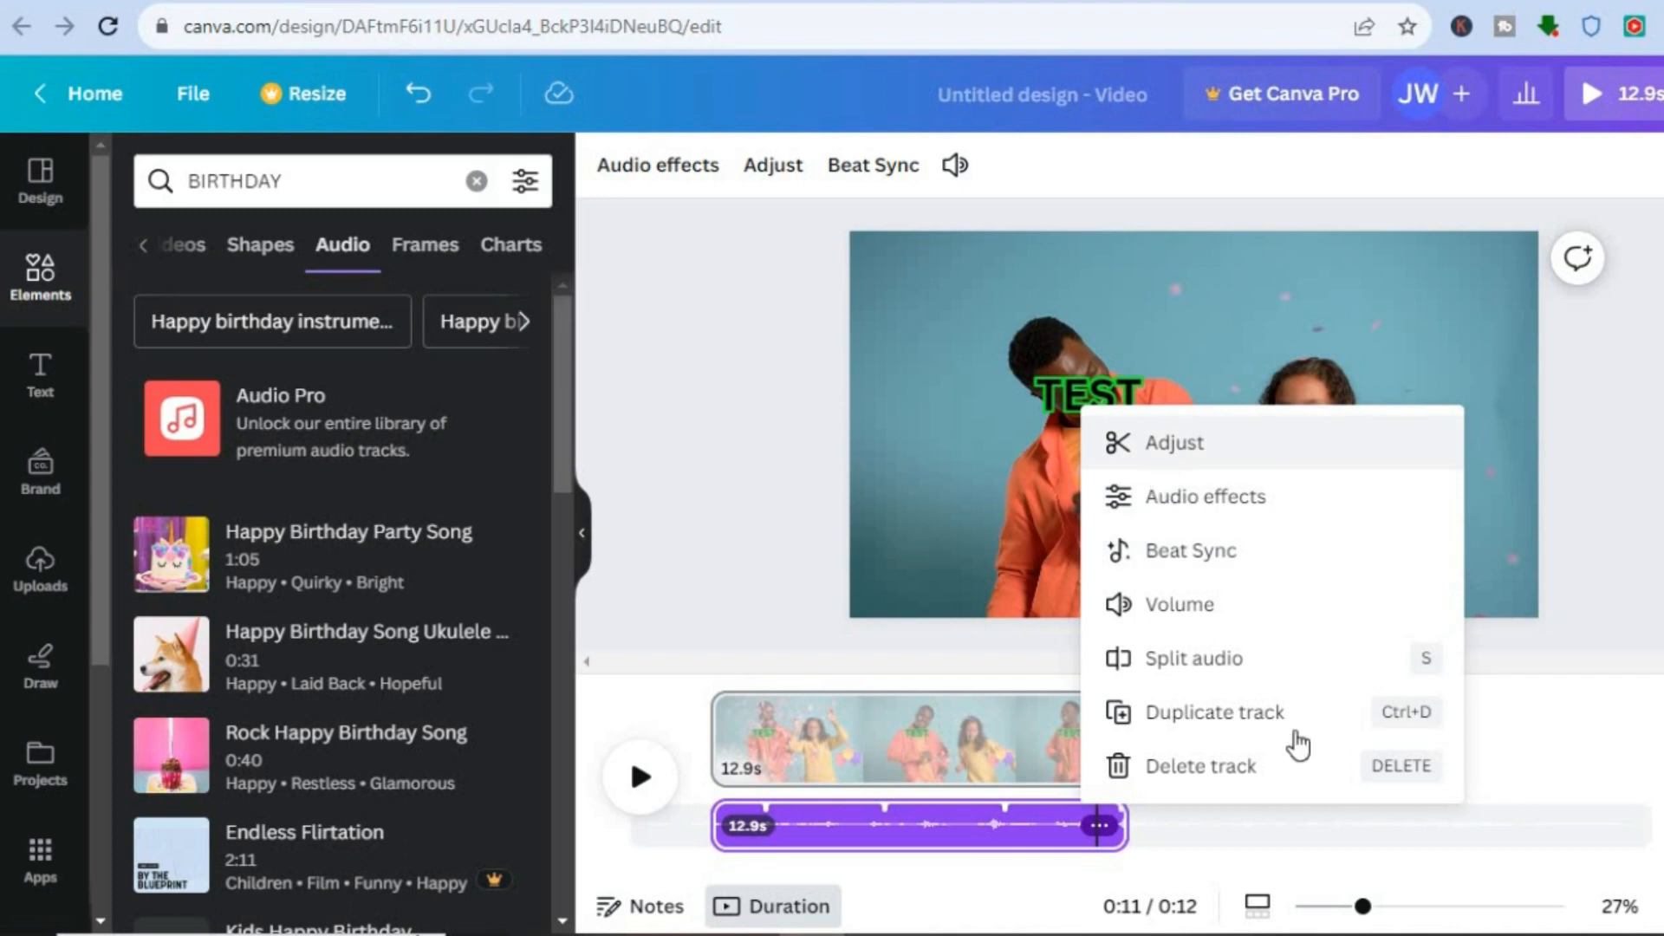
pyautogui.click(1560, 777)
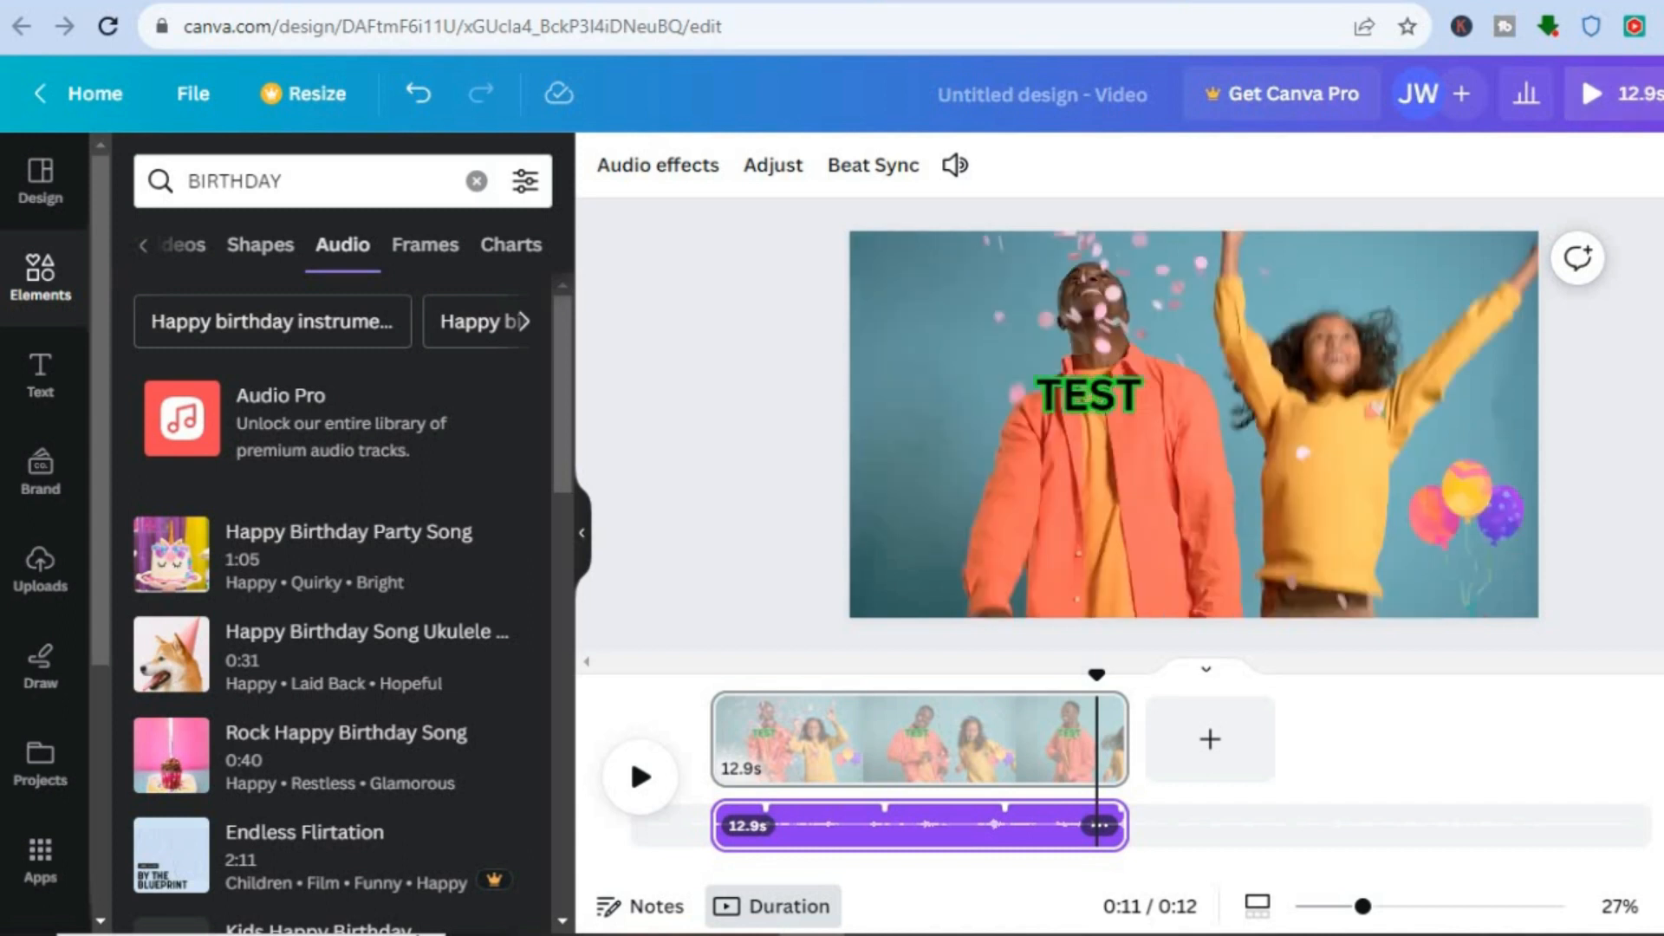
# Download the finished design as an MP4 video at 1080p (HD) quality.
pyautogui.click(1660, 94)
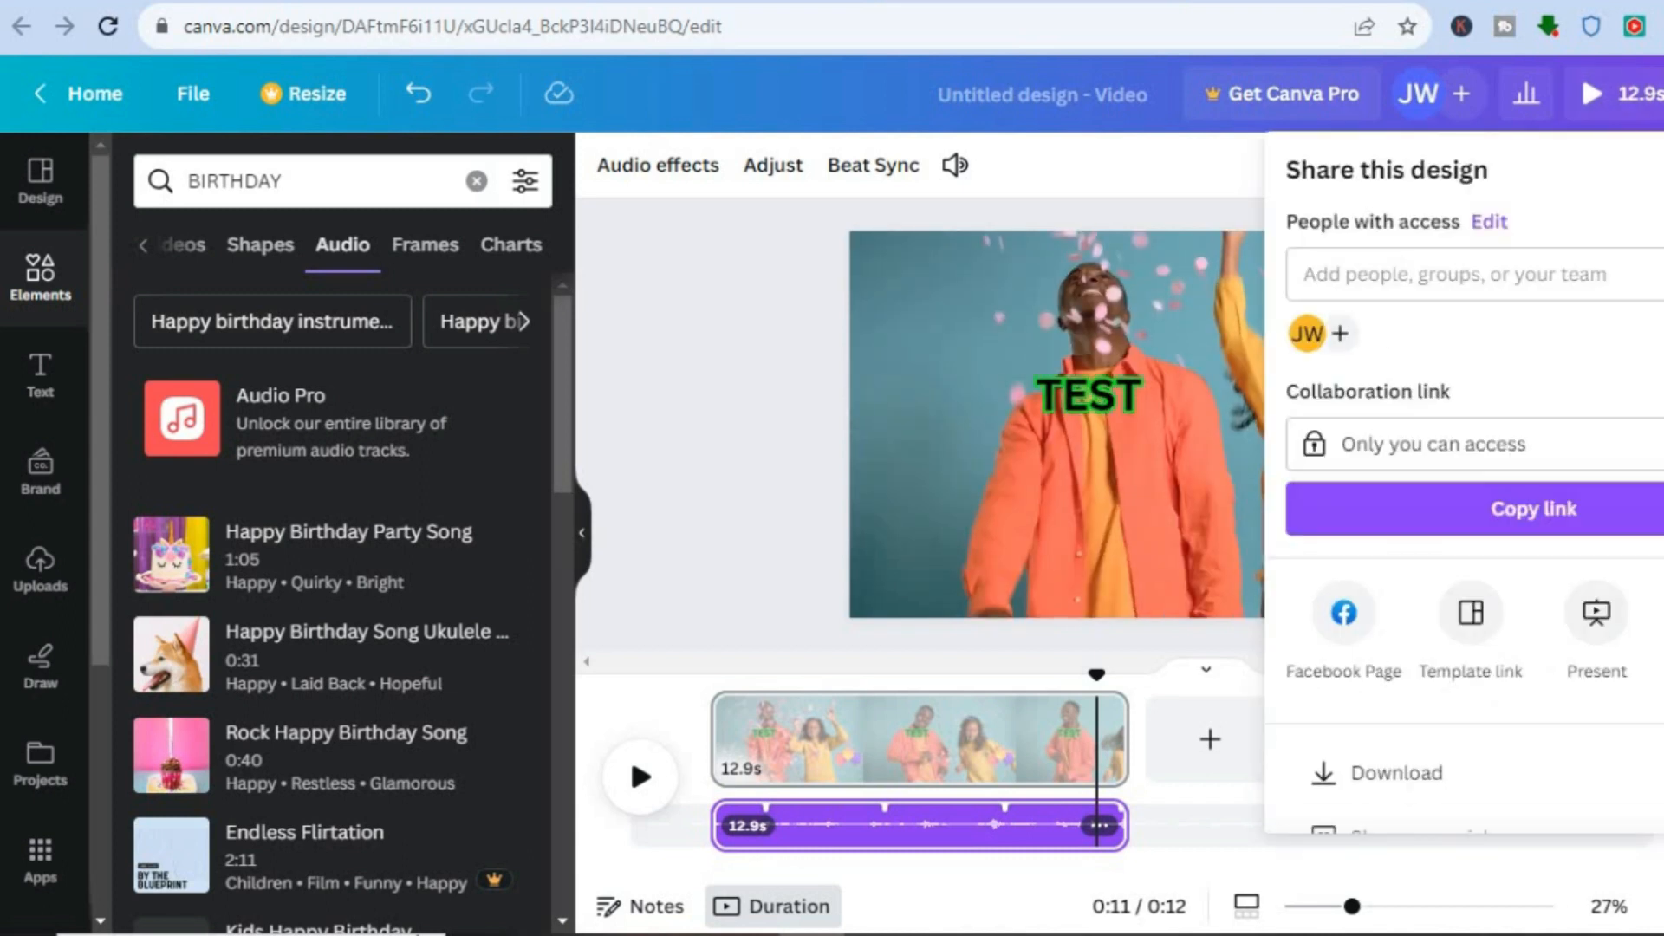
pyautogui.scroll(-2, 1465, 481)
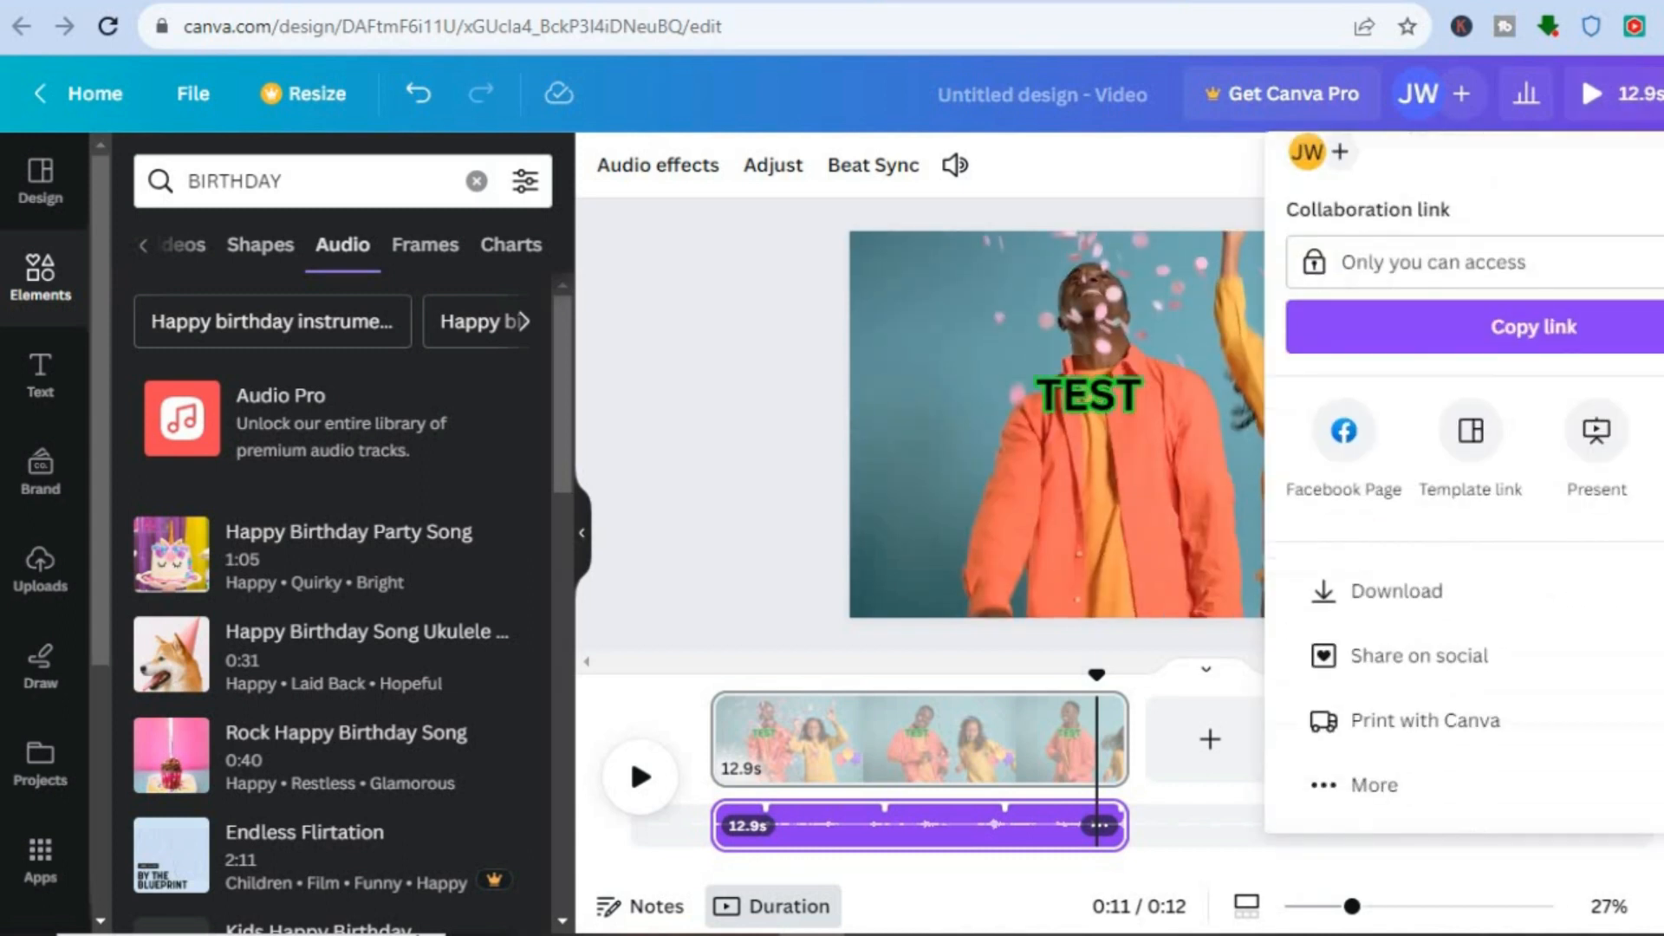
pyautogui.click(1352, 598)
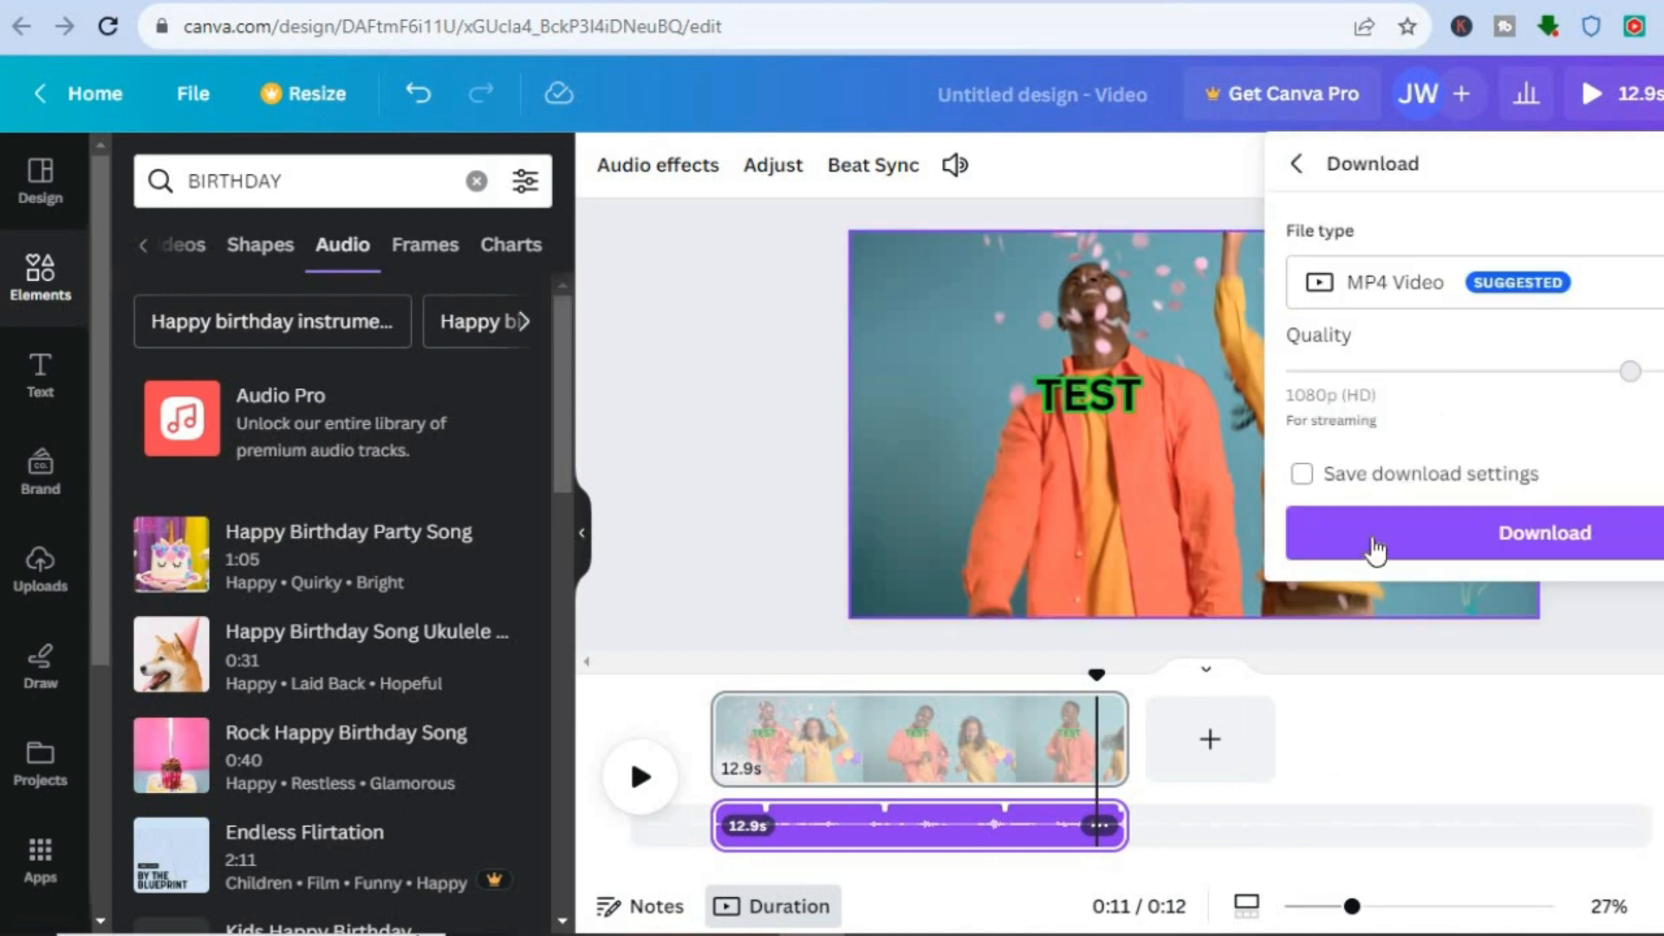
pyautogui.click(1378, 544)
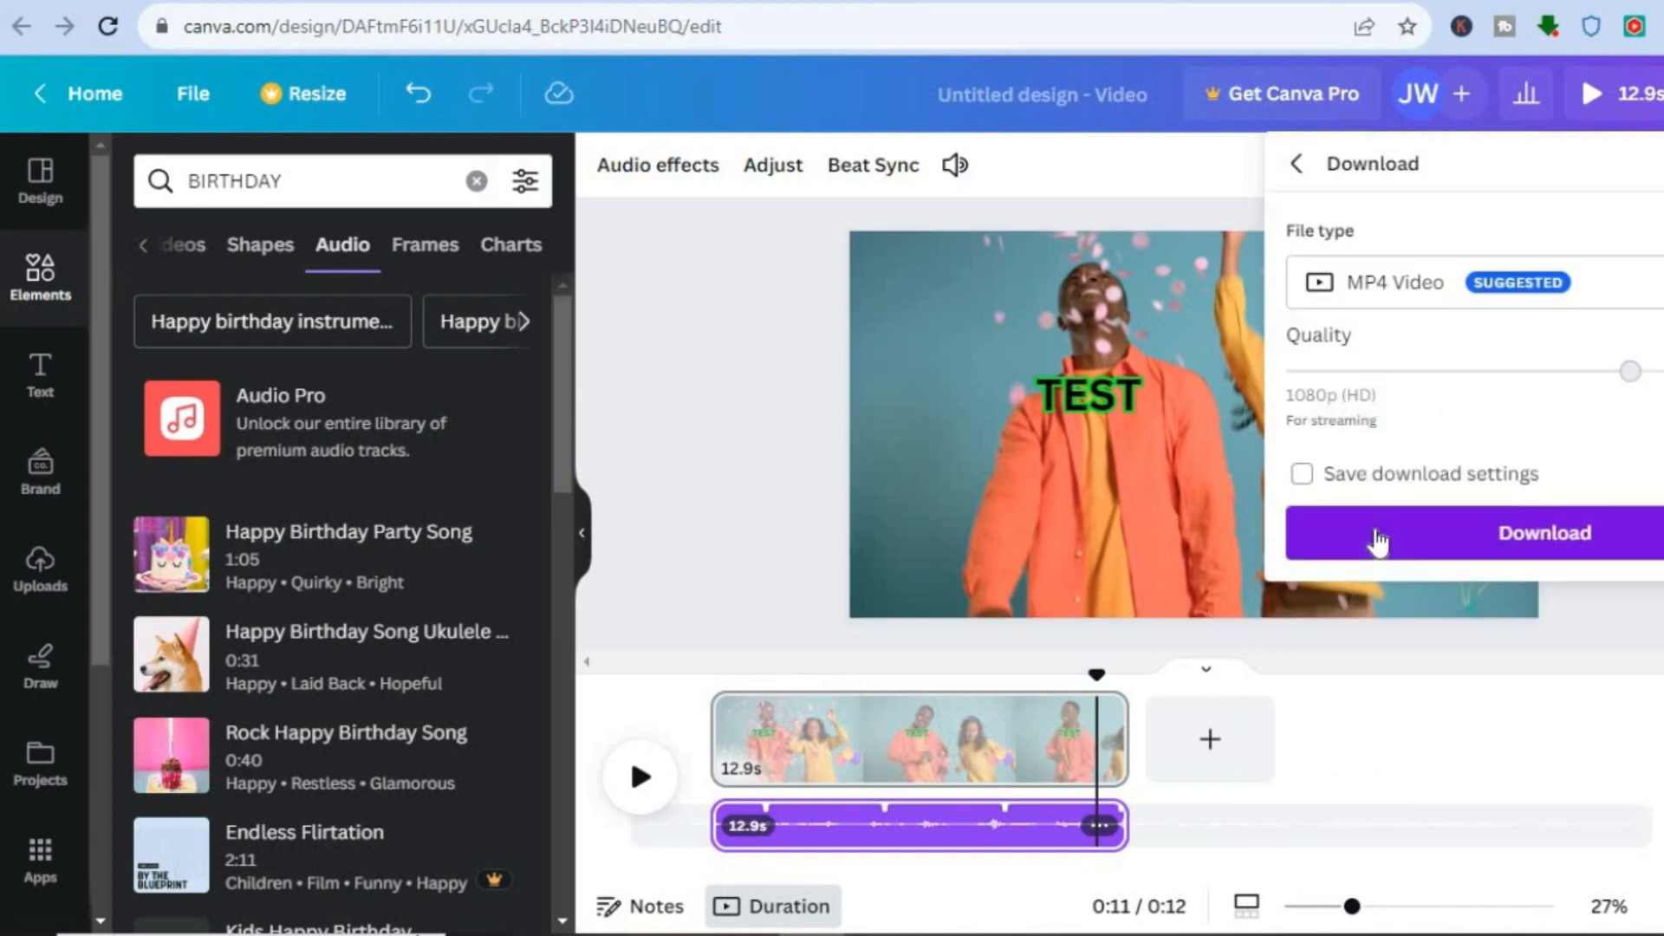